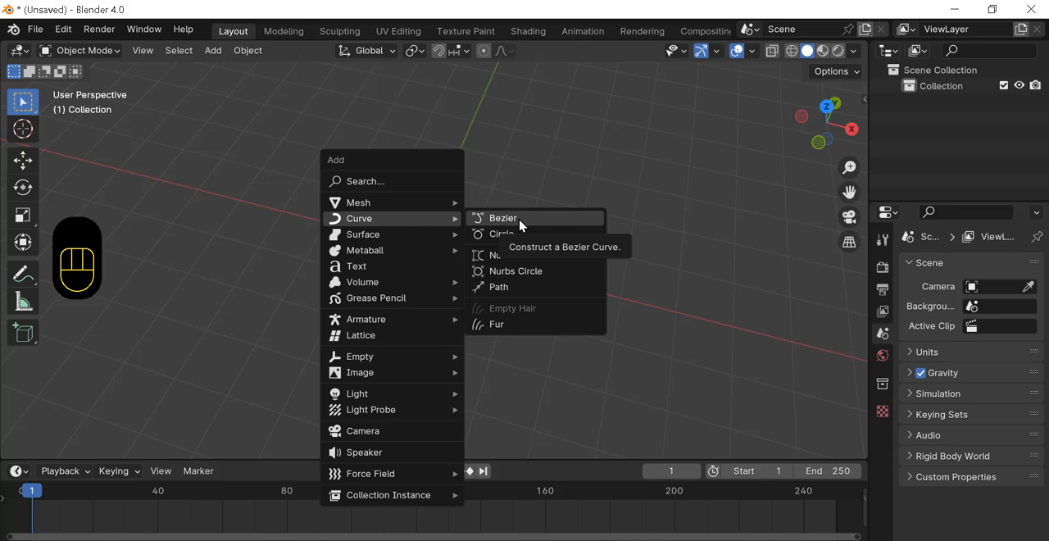
Step: Add a Bezier curve at the world origin and view it straight from the top
click(520, 219)
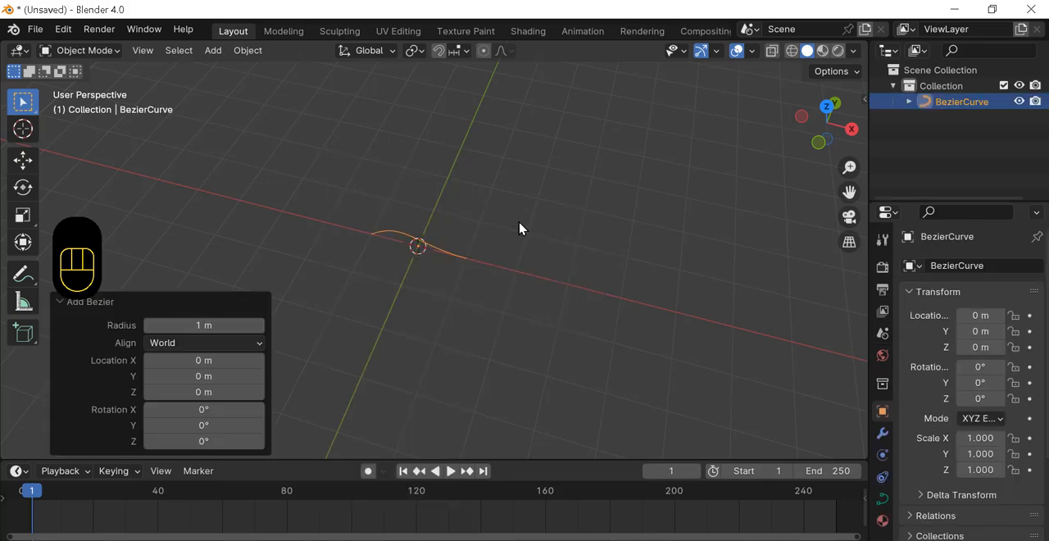
scroll(533, 288, up, 5)
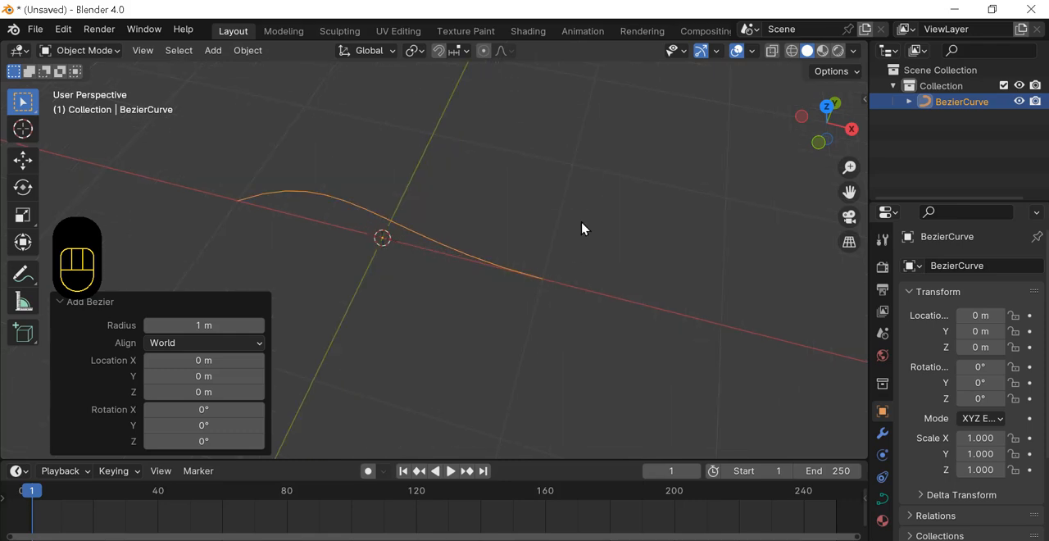
middle_drag(594, 225, 605, 251)
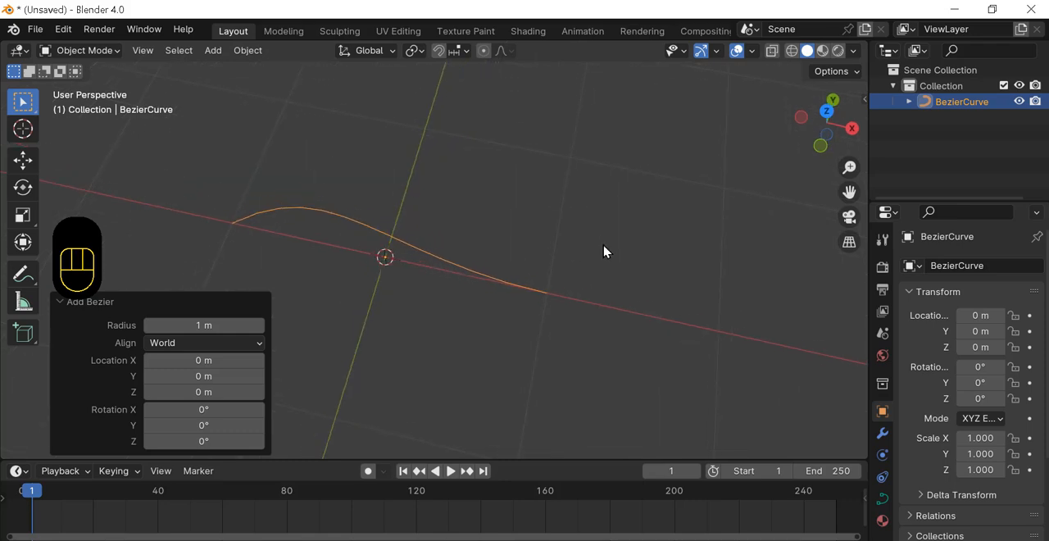
key(KP_7)
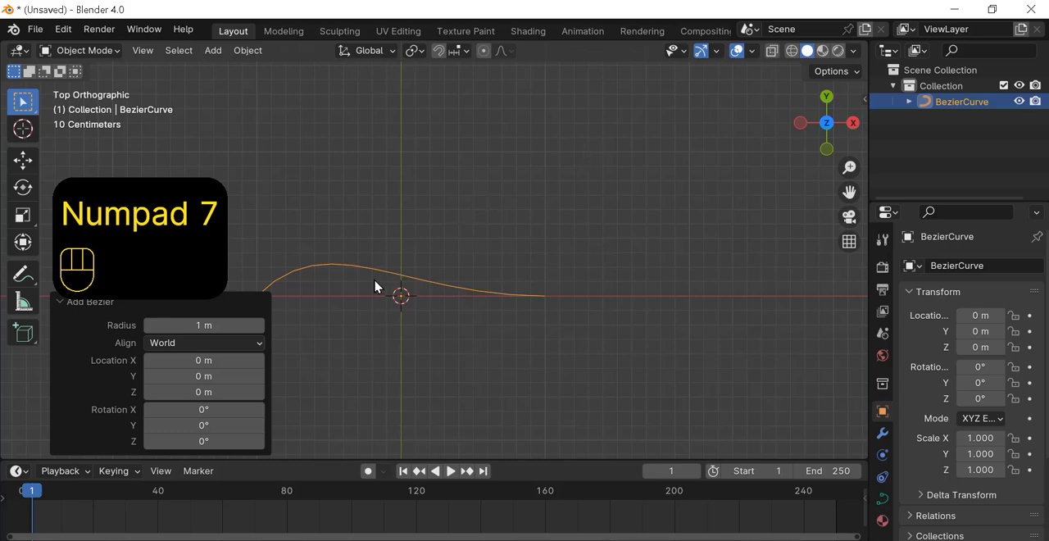
ctrl+middle_drag(371, 323, 572, 252)
shift+middle_drag(492, 287, 603, 242)
shift+middle_drag(547, 297, 562, 288)
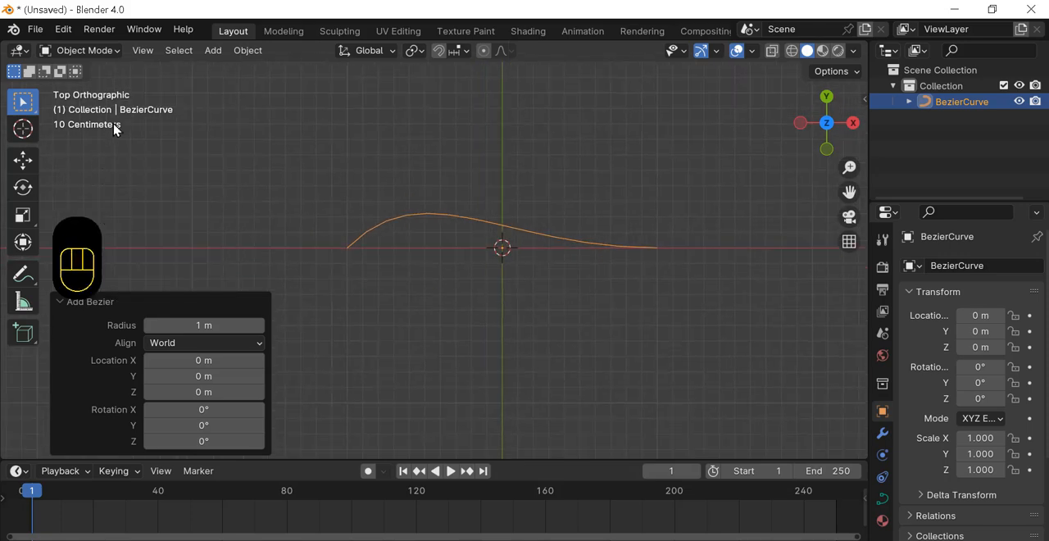
Step: Switch the Bezier curve to Edit Mode to expose its control points and handles
click(112, 50)
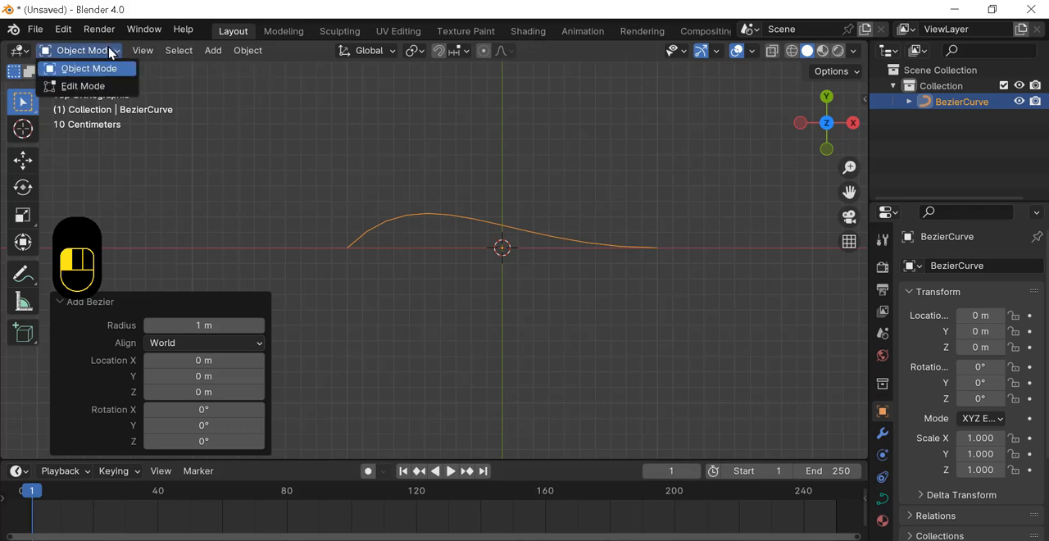
click(82, 86)
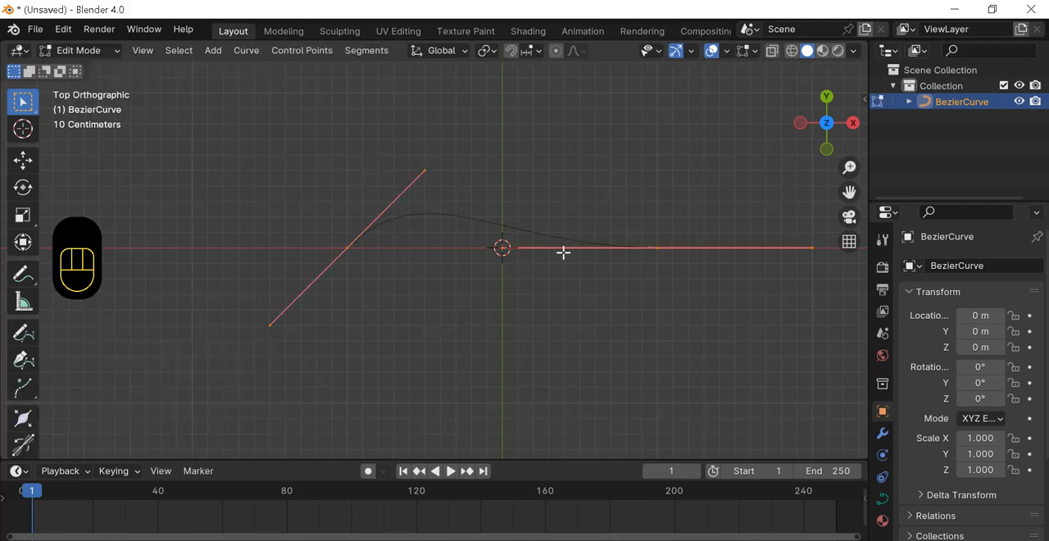
scroll(571, 258, up, 2)
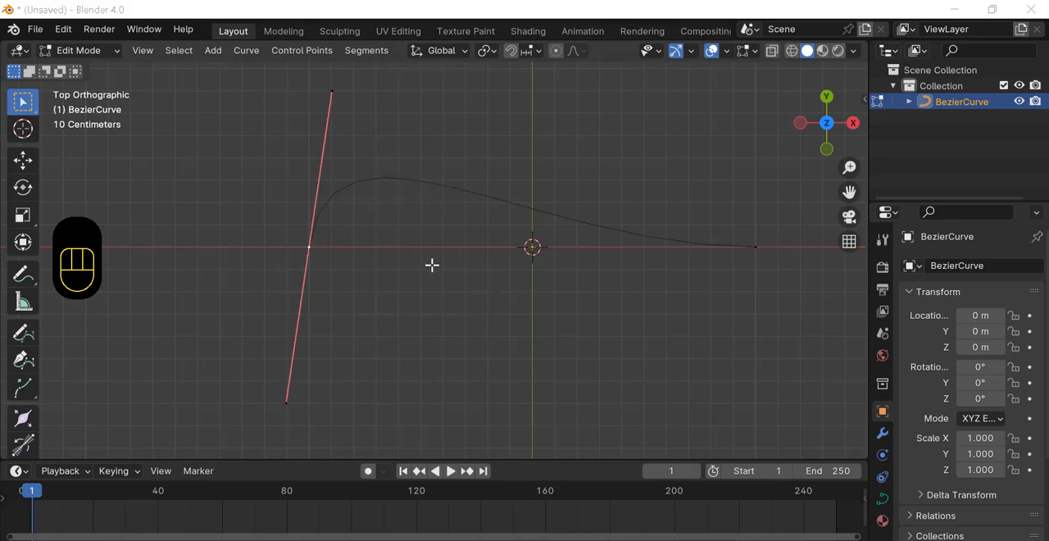
Step: Select the control point at the curve's left end and move it slightly toward the origin
click(276, 230)
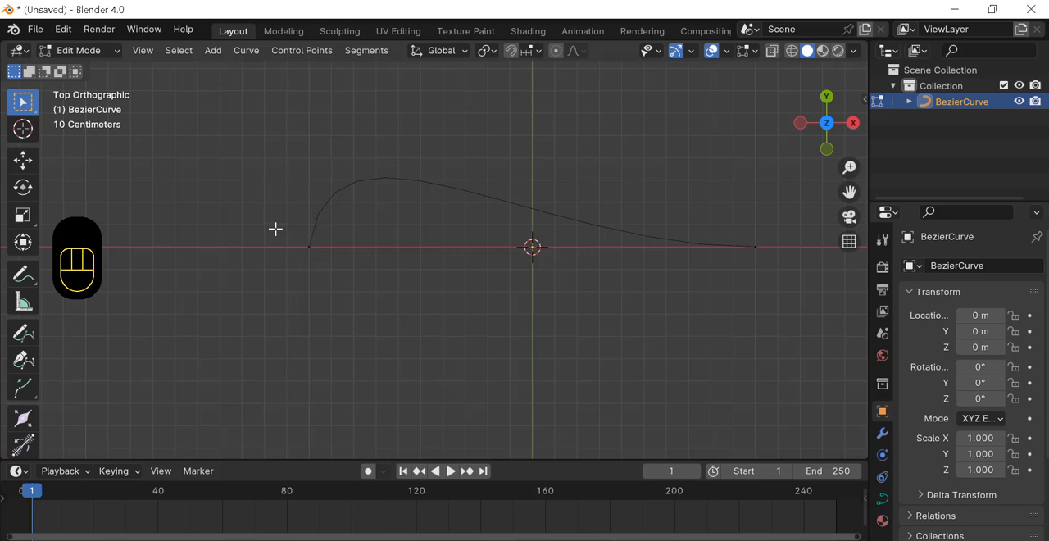
drag(275, 230, 347, 277)
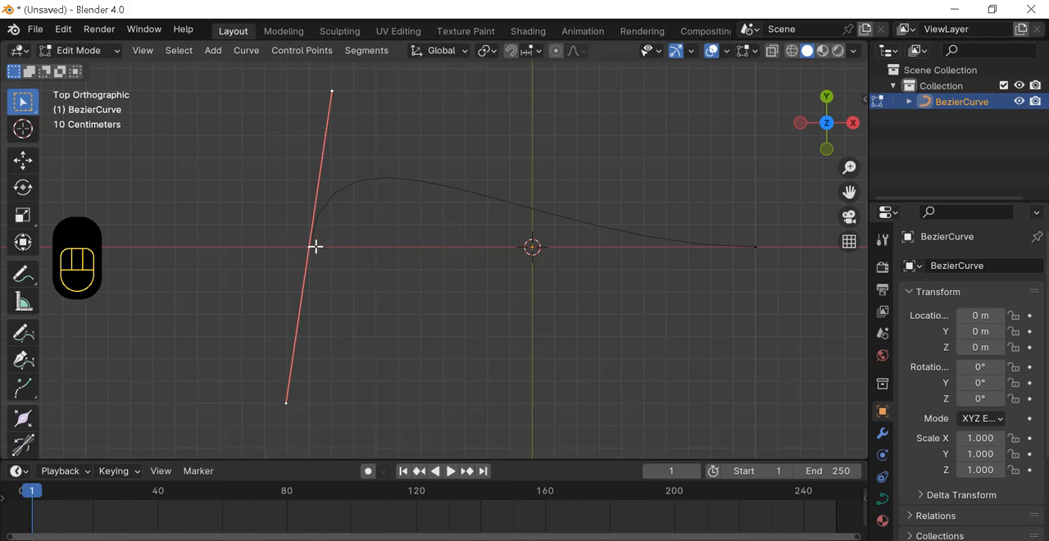
key(g)
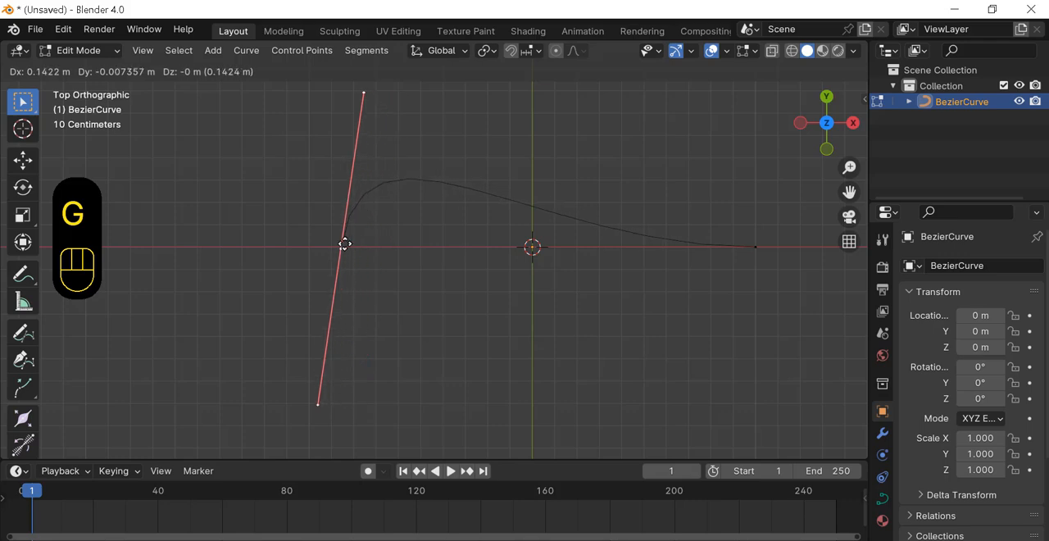
click(336, 243)
click(354, 250)
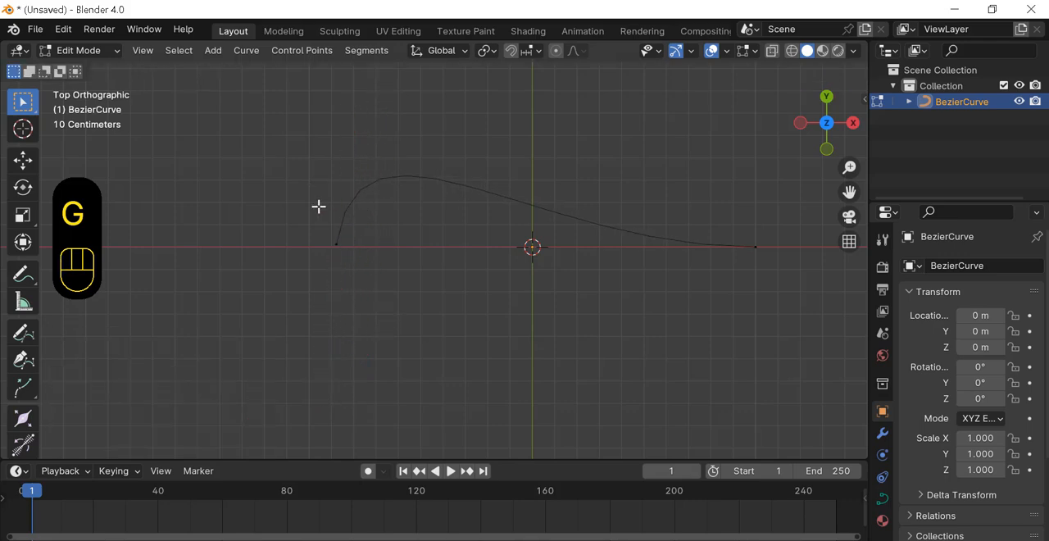
Step: Move the left point's upper handle about -0.11 m in X and -0.10 m in Y, and rotate it about -22.7°
drag(320, 227, 366, 278)
drag(347, 80, 379, 102)
drag(285, 401, 361, 378)
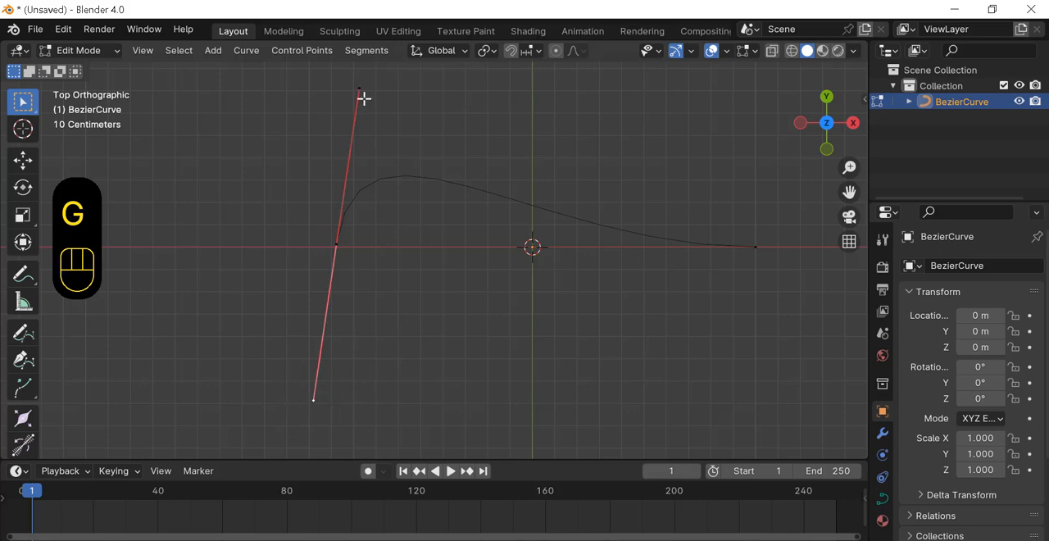
drag(351, 77, 389, 117)
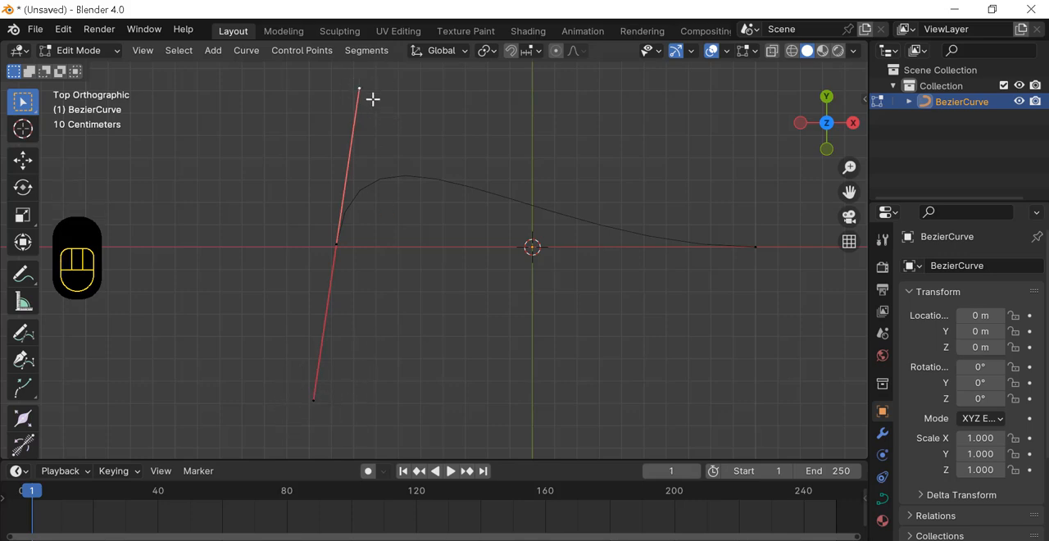
key(g)
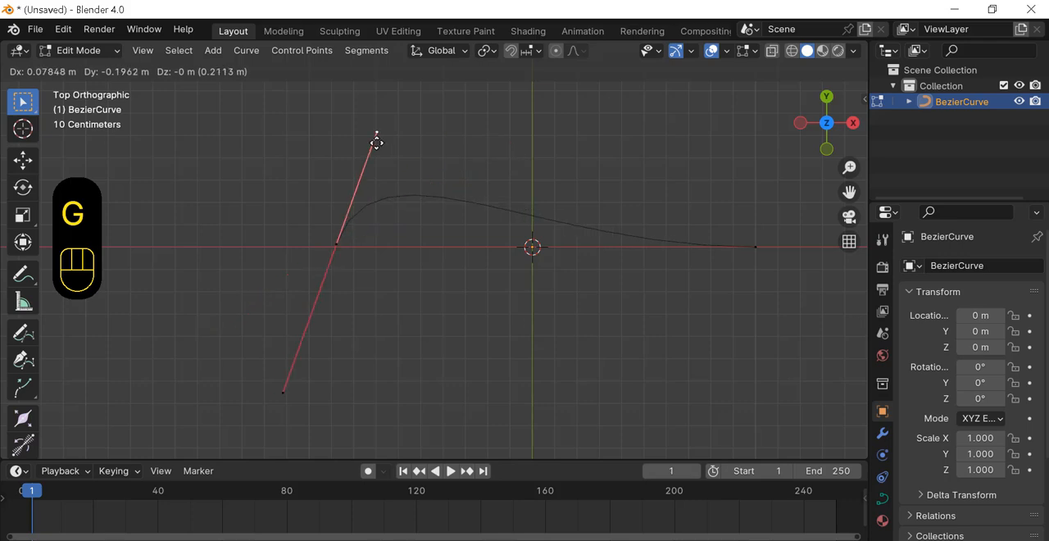
click(349, 121)
key(r)
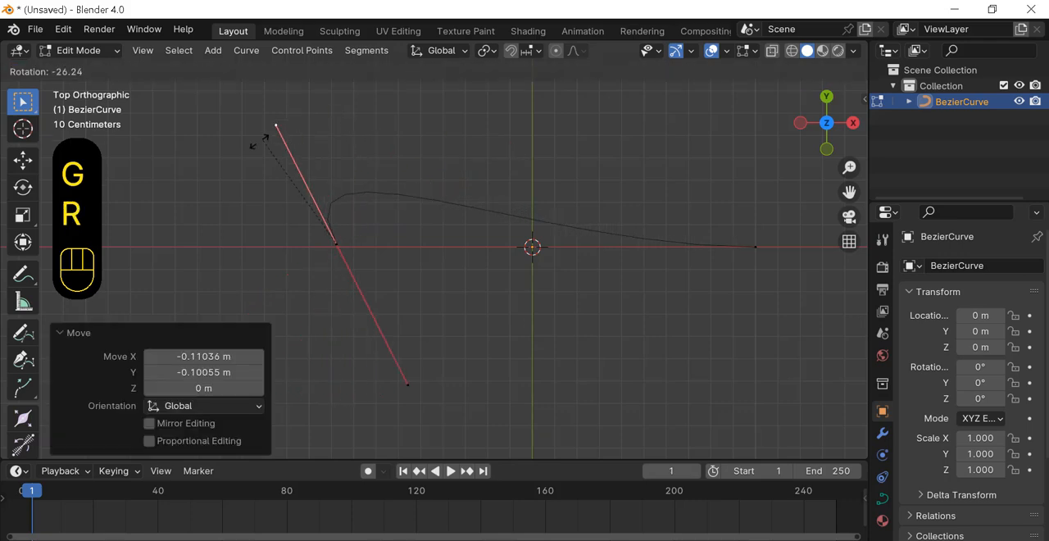
click(292, 172)
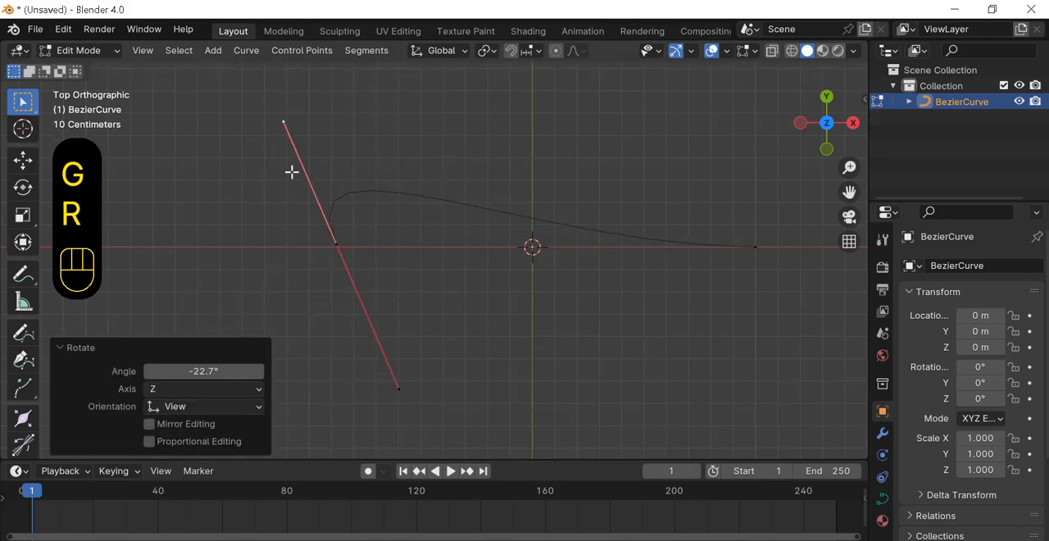
Step: Extrude two new points from the curve's left end, the second offset about 1.44 m in X and -0.36 m in Y
click(350, 237)
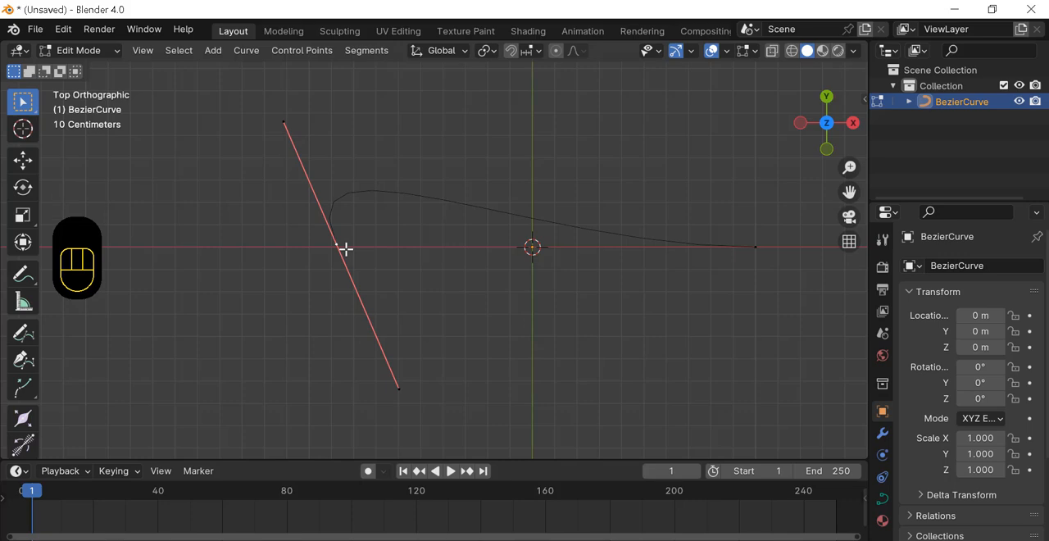
key(e)
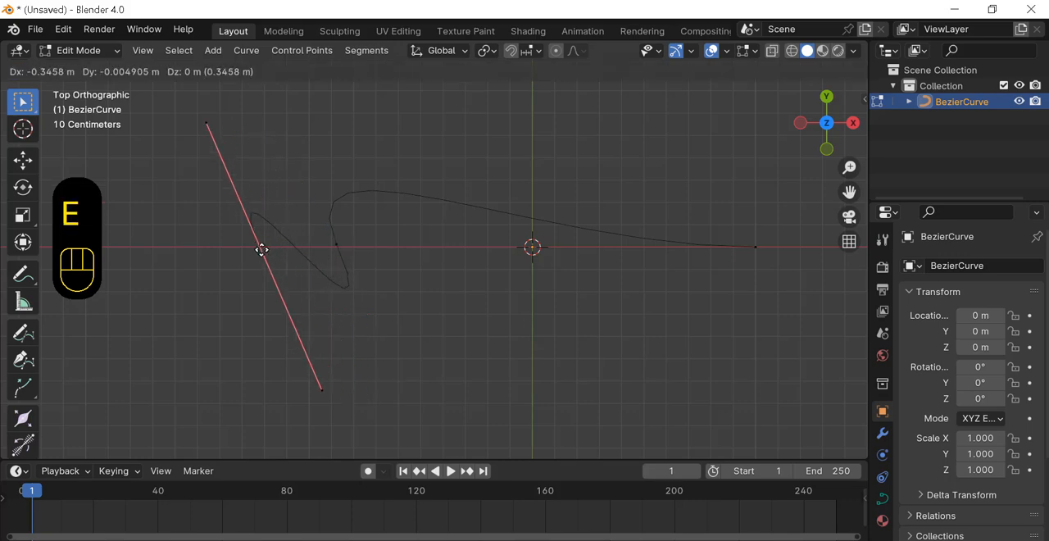
click(102, 175)
drag(103, 175, 151, 191)
key(e)
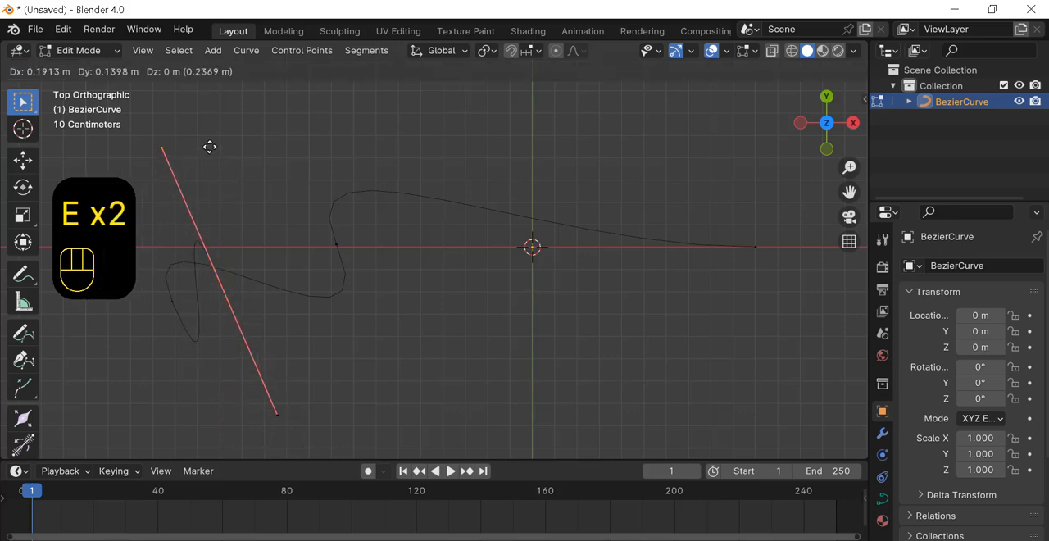
click(502, 285)
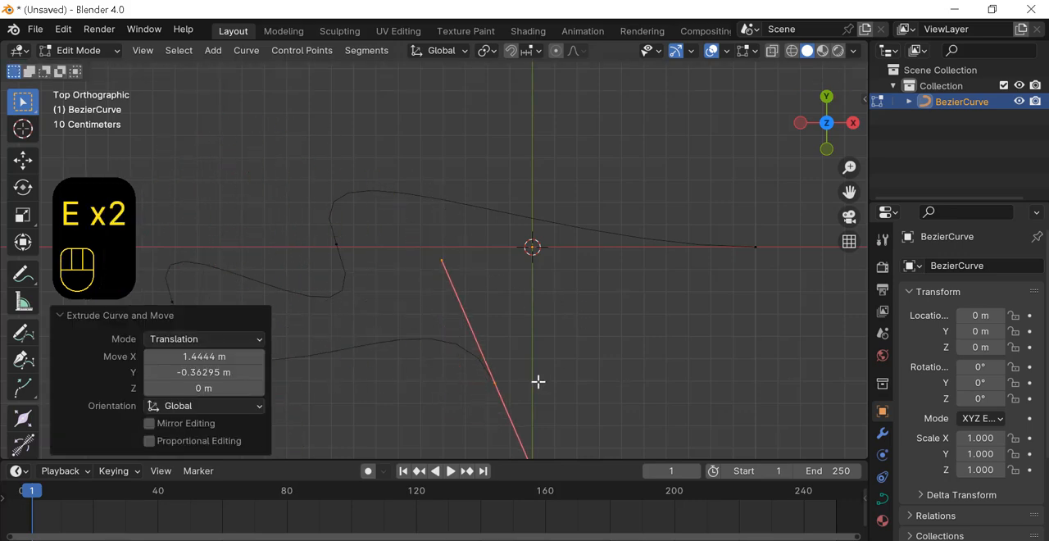
Step: Move the last extruded point about 0.60 m in X and 0.19 m in Y, and extrude another point from it
click(508, 415)
drag(468, 405, 519, 360)
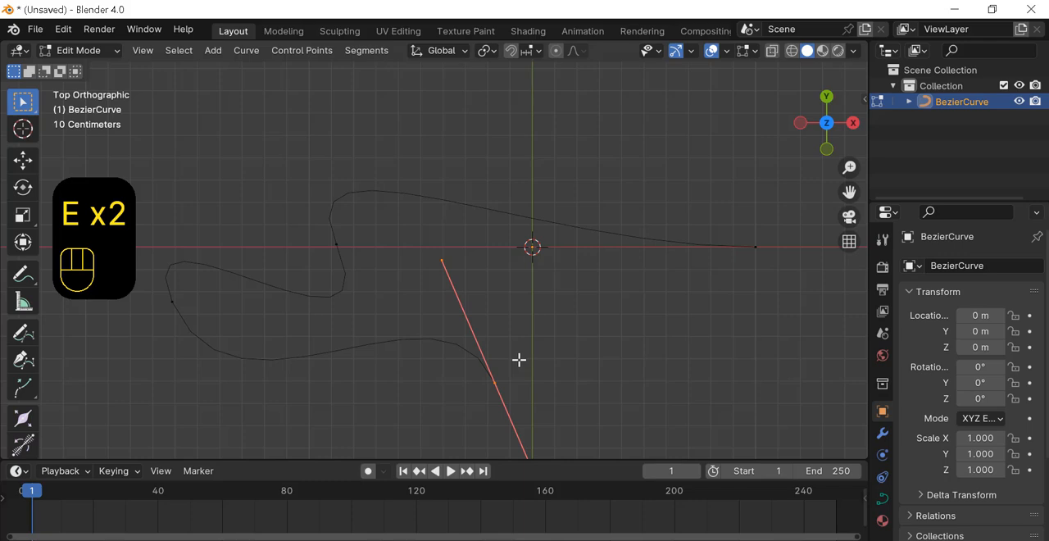
key(g)
click(653, 319)
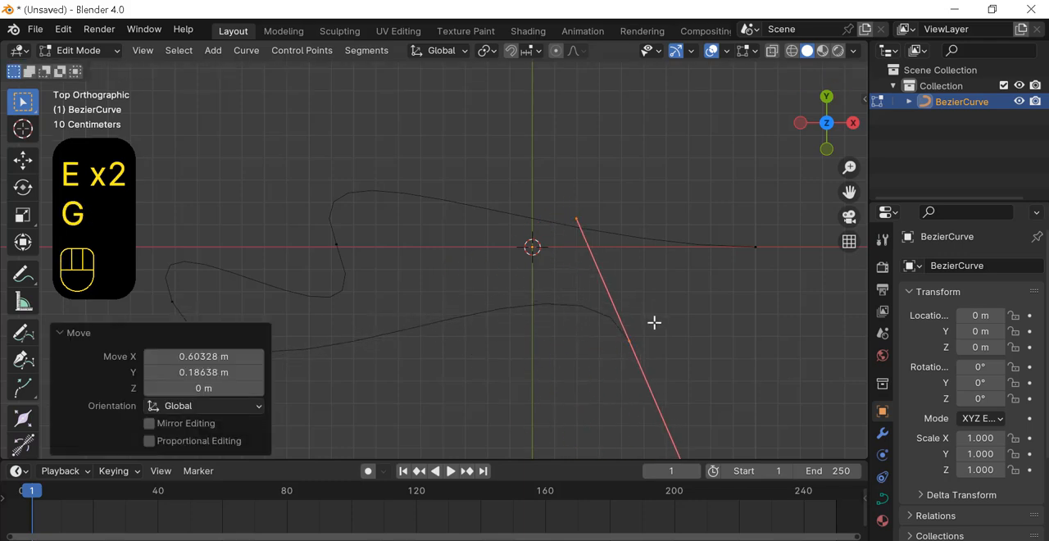
key(e)
click(734, 196)
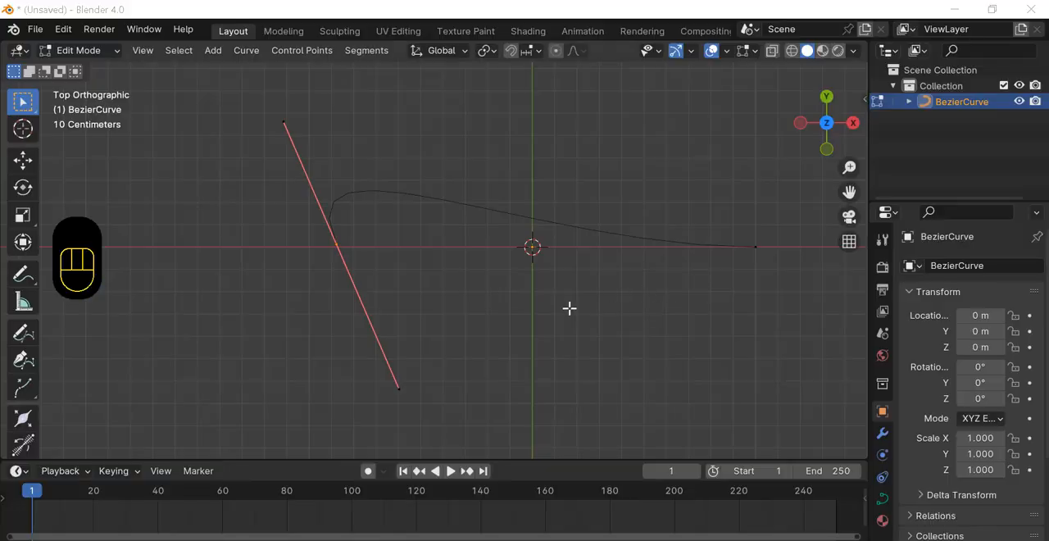
Step: View the curve in perspective and open its object data properties
middle_drag(571, 310, 587, 275)
scroll(587, 275, down, 2)
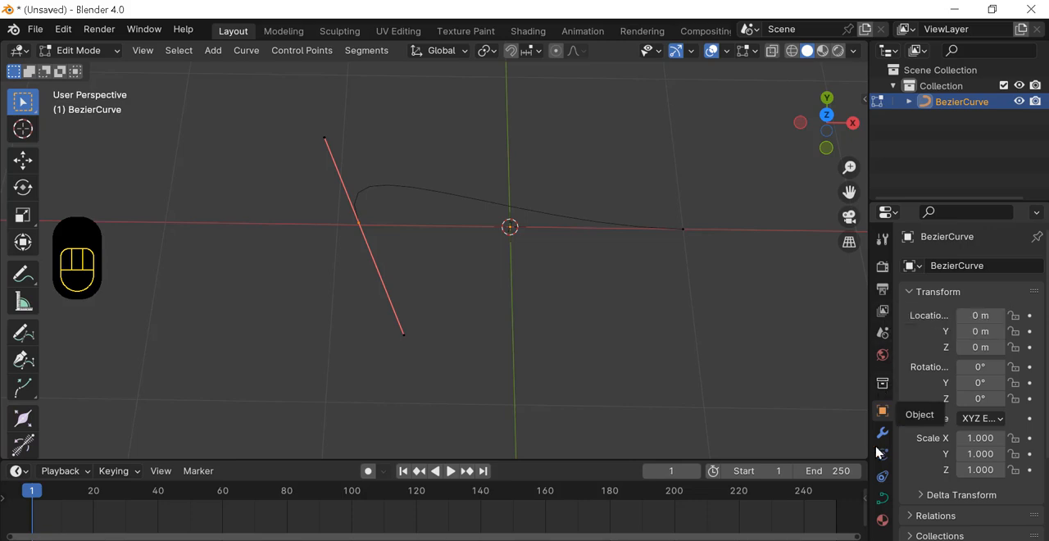
click(883, 500)
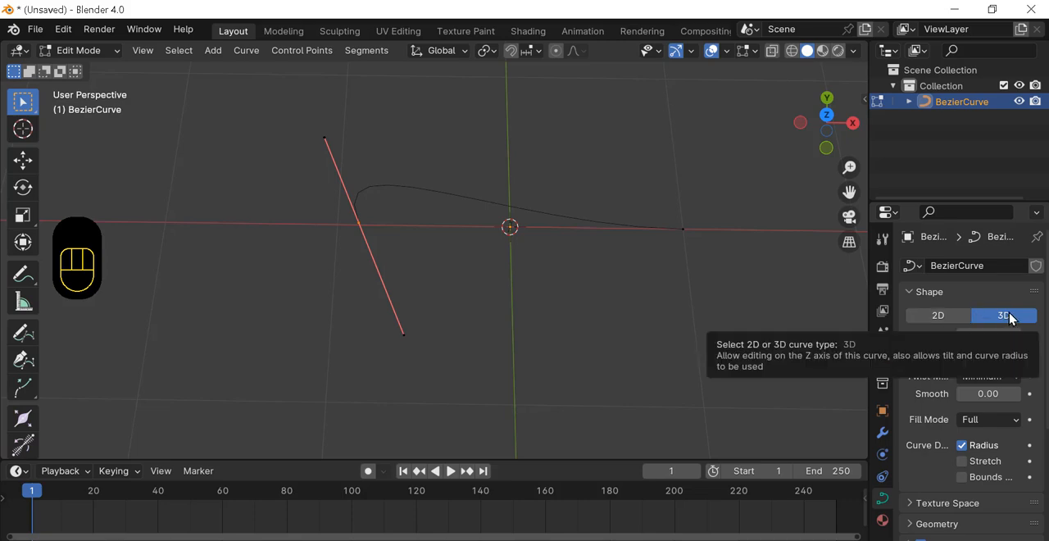
Step: Move the curve's right end point about -0.08 m in X, -0.18 m in Y and -0.31 m in Z, and set the curve type to 2D
middle_drag(673, 309, 719, 187)
drag(720, 188, 612, 272)
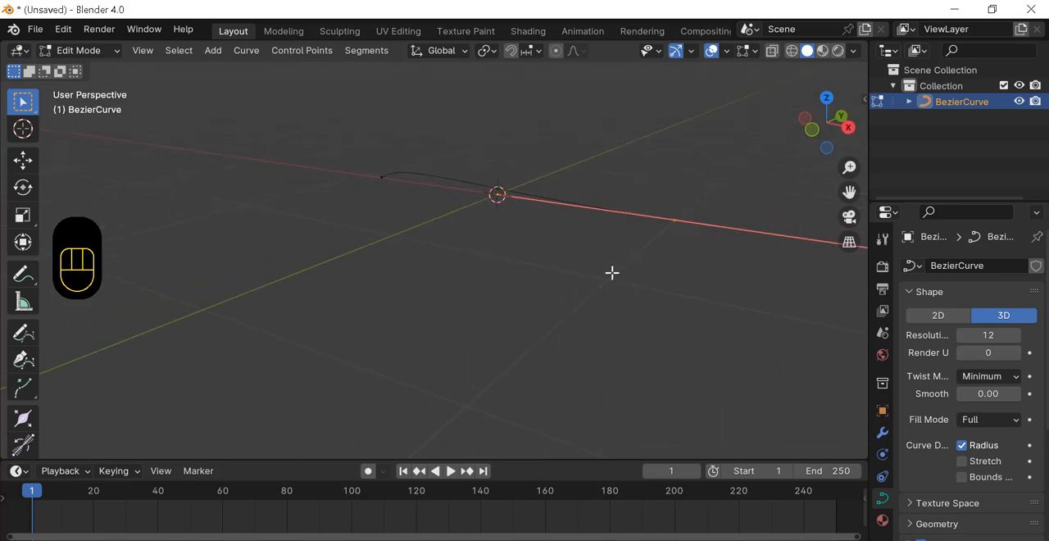
key(g)
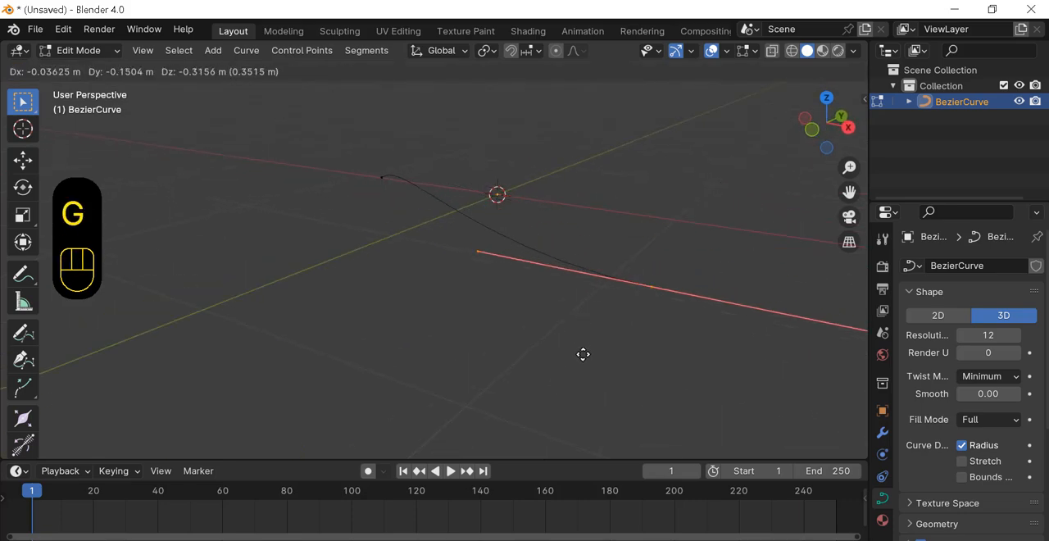
click(600, 322)
middle_drag(602, 320, 644, 271)
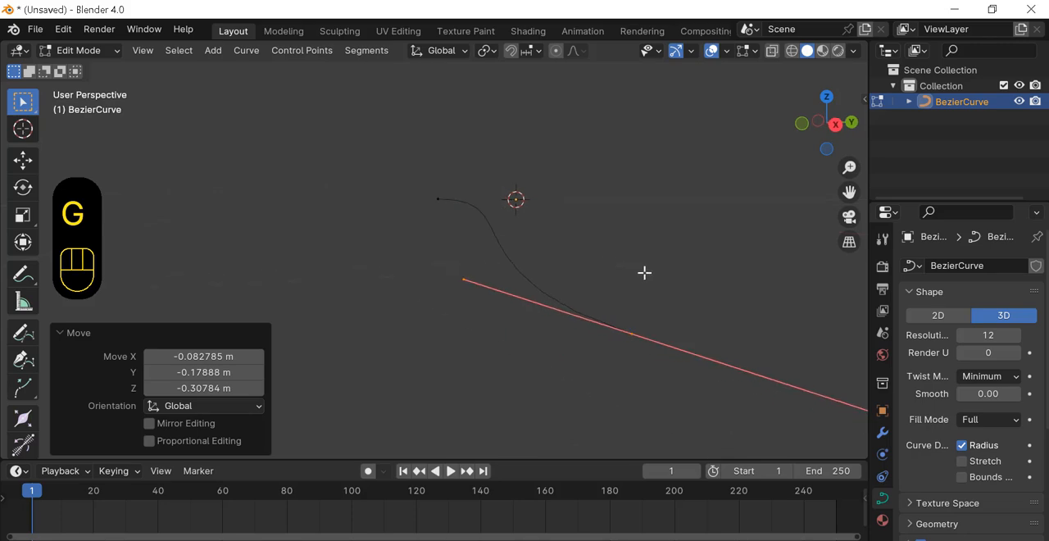
click(944, 320)
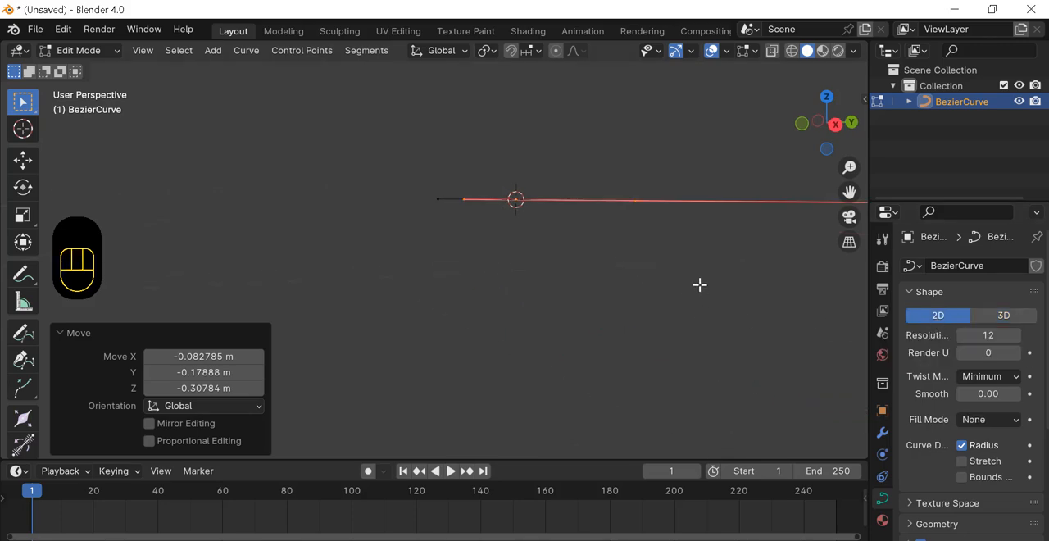
middle_drag(664, 281, 776, 325)
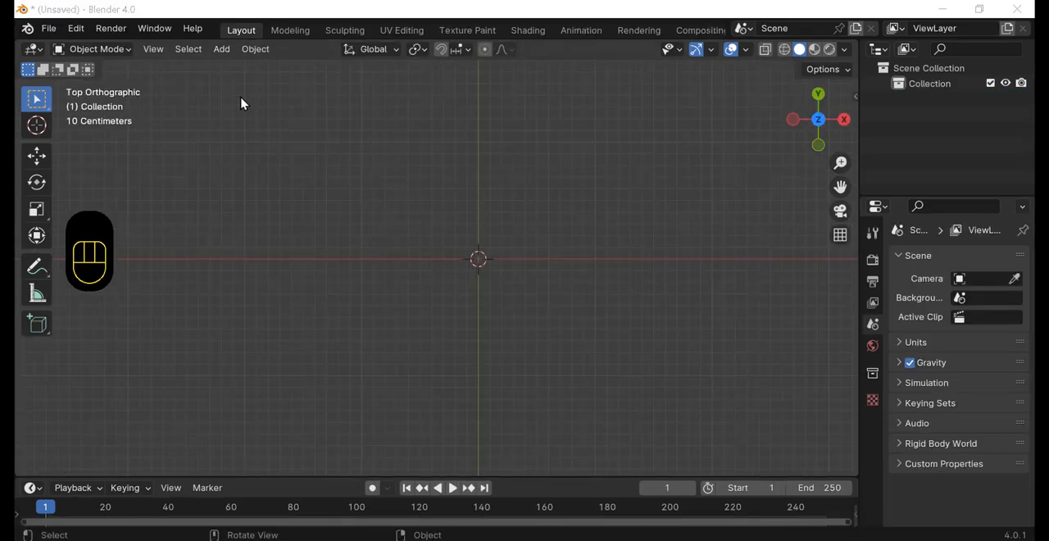
Step: Add a Bezier circle at the origin of the empty scene
click(222, 51)
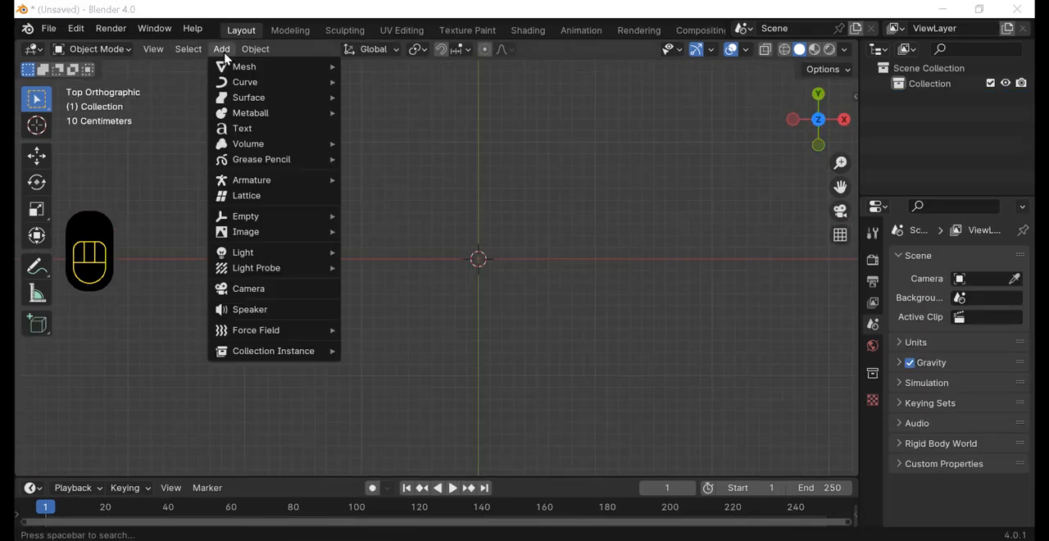
mouse_move(238, 82)
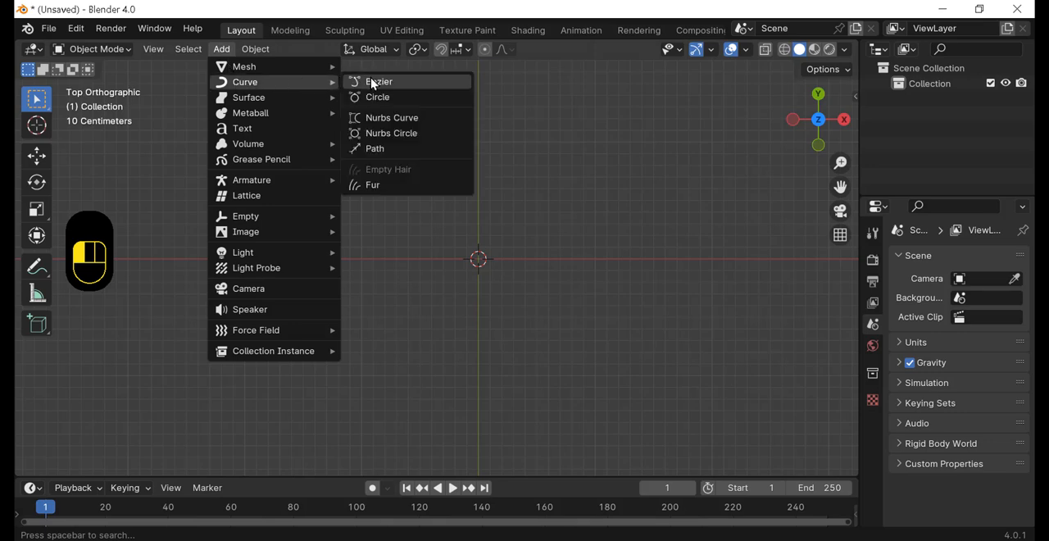
click(385, 98)
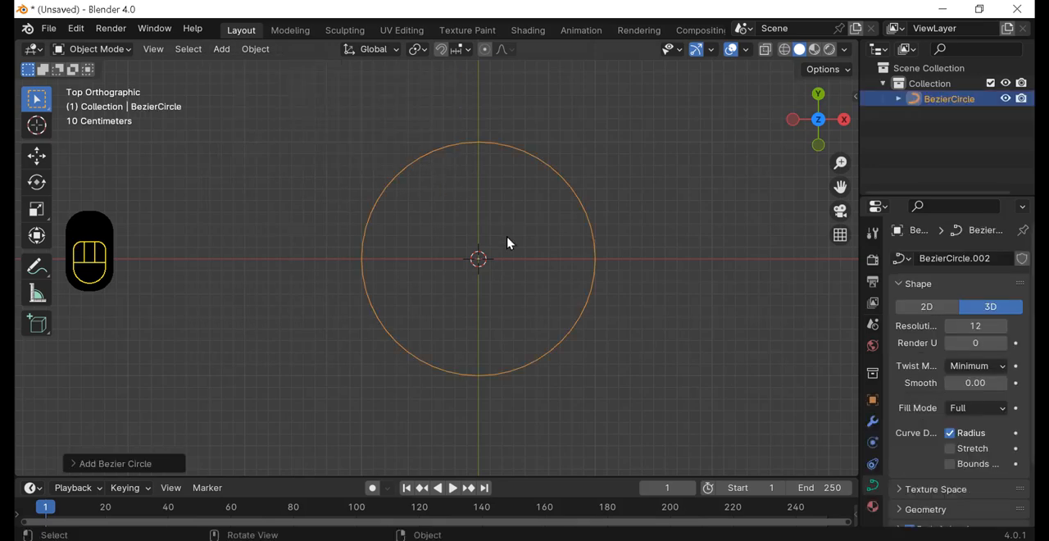
Step: Enter Edit Mode on the Bezier circle and move its uppermost point down below the origin
click(123, 49)
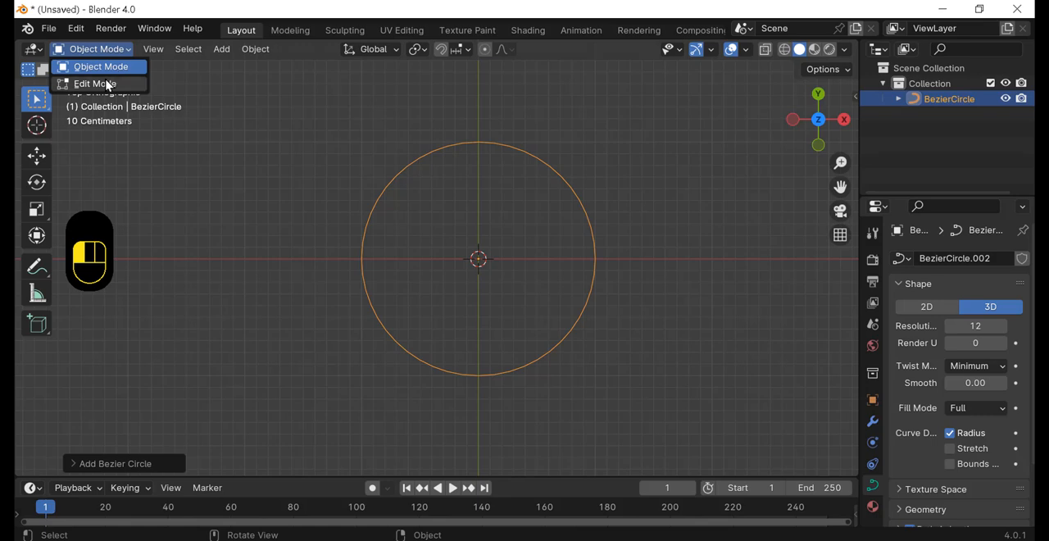
click(107, 83)
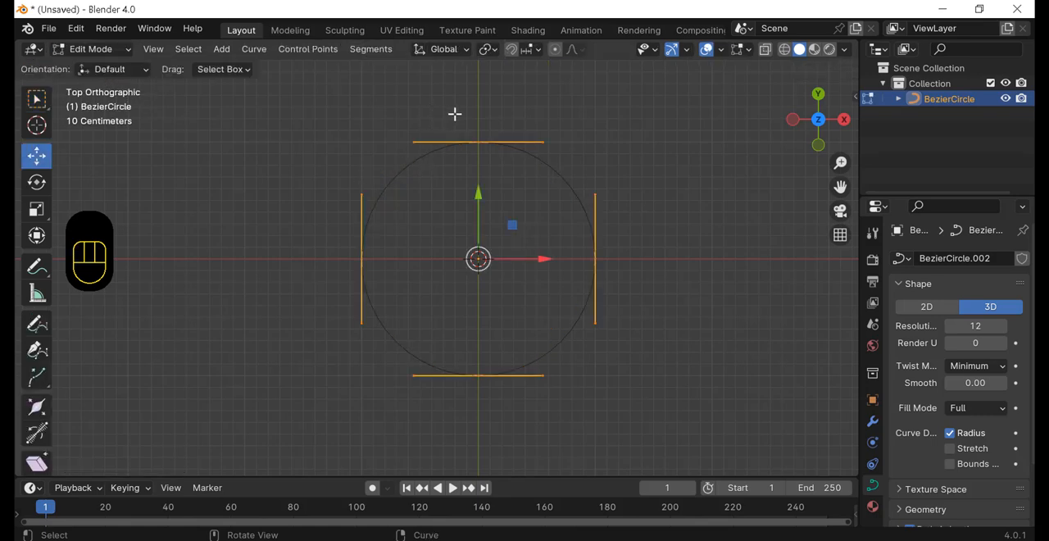
drag(455, 114, 503, 162)
key(g)
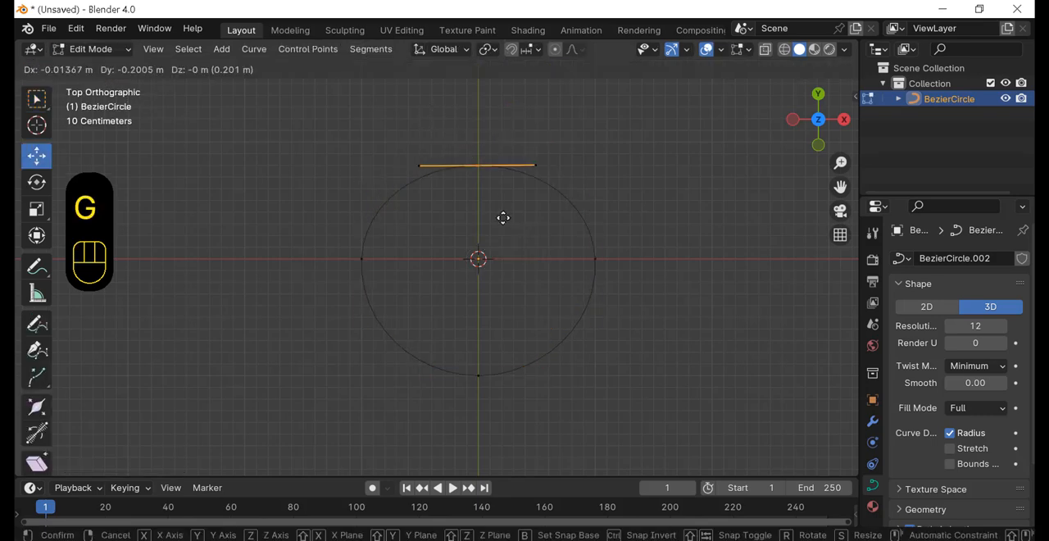
click(496, 352)
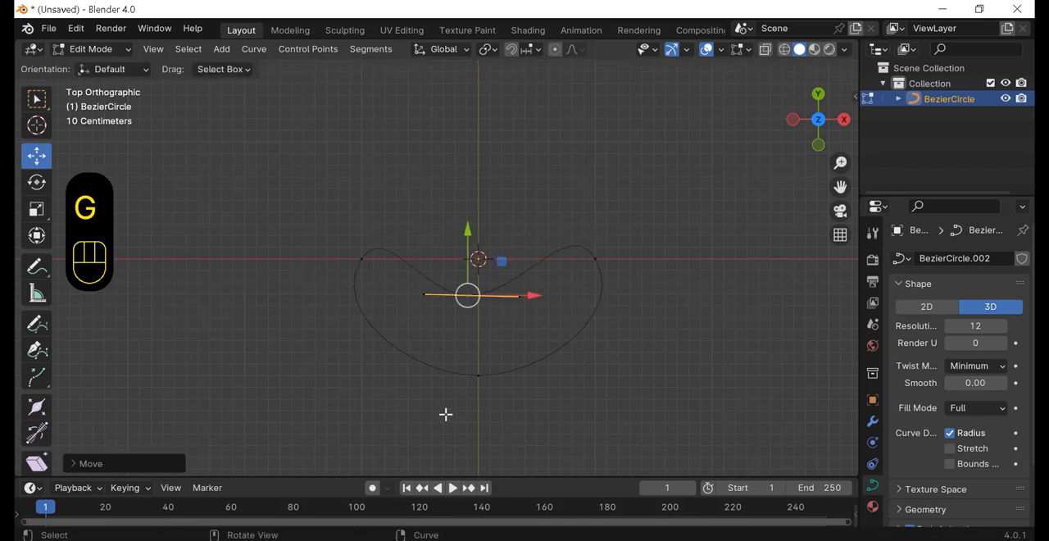
Step: Move the circle's lowest point up toward the origin and its rightmost point outward and down
click(478, 374)
key(g)
key(g)
click(497, 302)
drag(639, 217, 582, 295)
key(g)
click(619, 354)
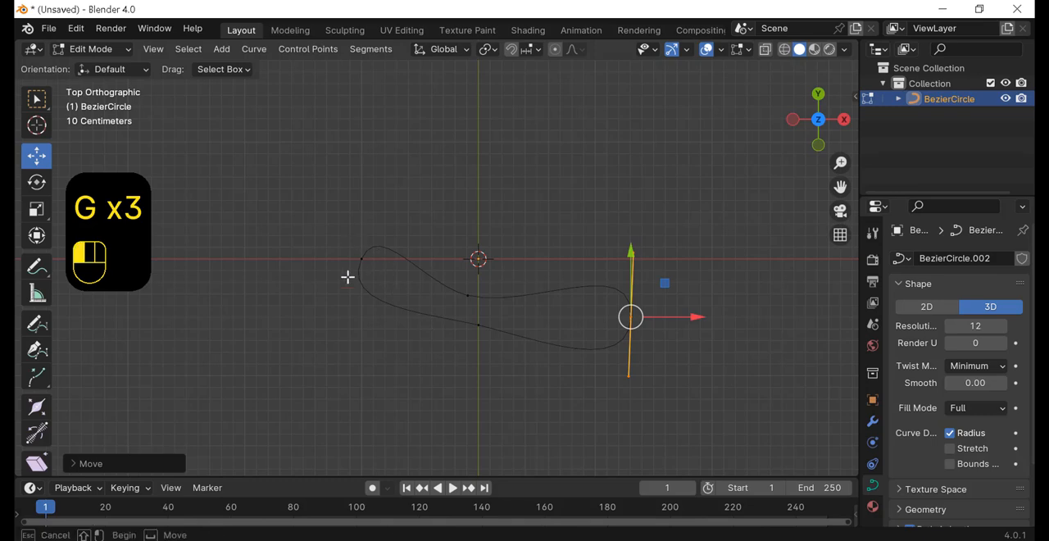
Step: Undo the last change and delete all of the circle's points
key(ctrl+z)
key(Delete)
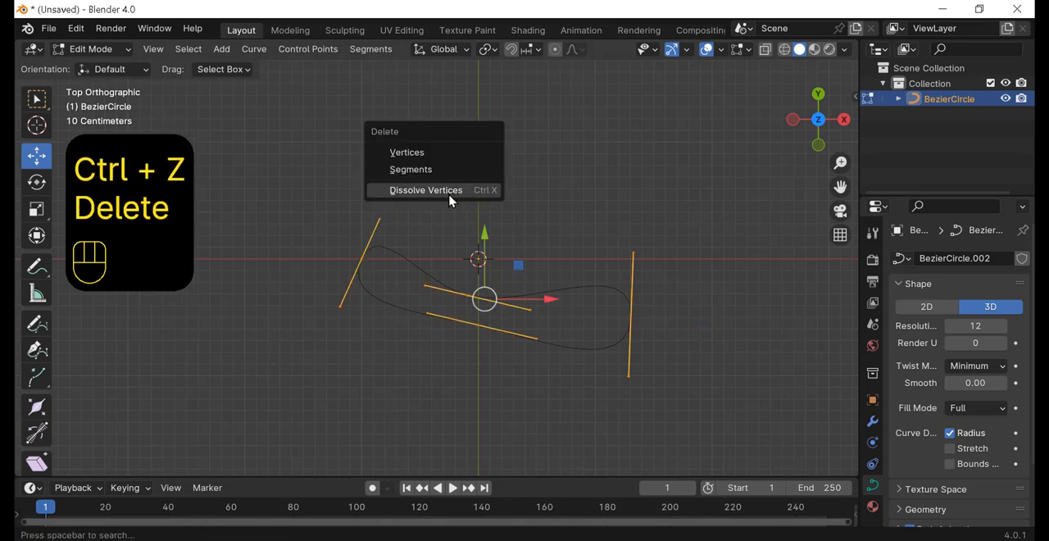
click(449, 199)
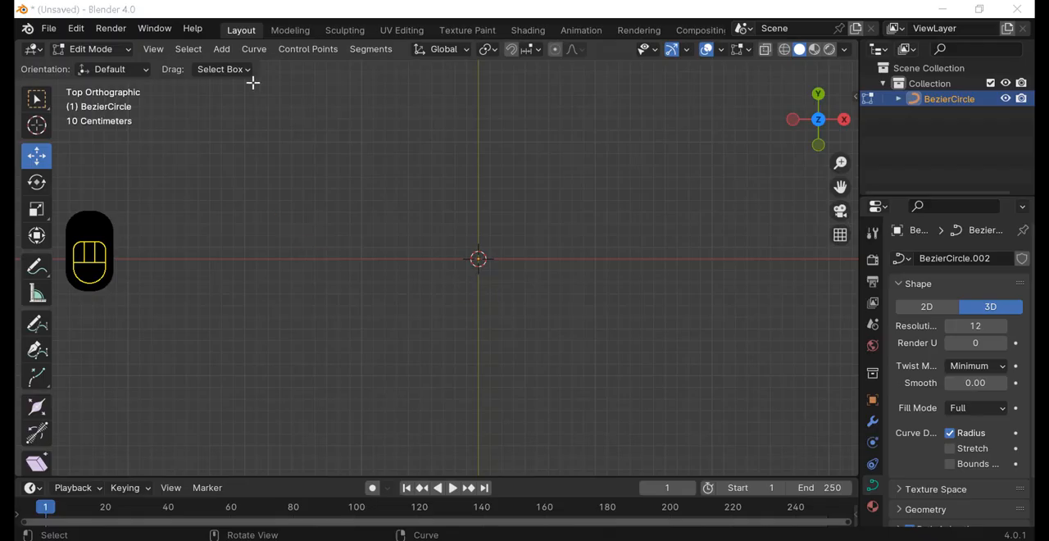
Step: Add a NURBS curve at the origin and move its upper-left control point down below the X axis
click(221, 49)
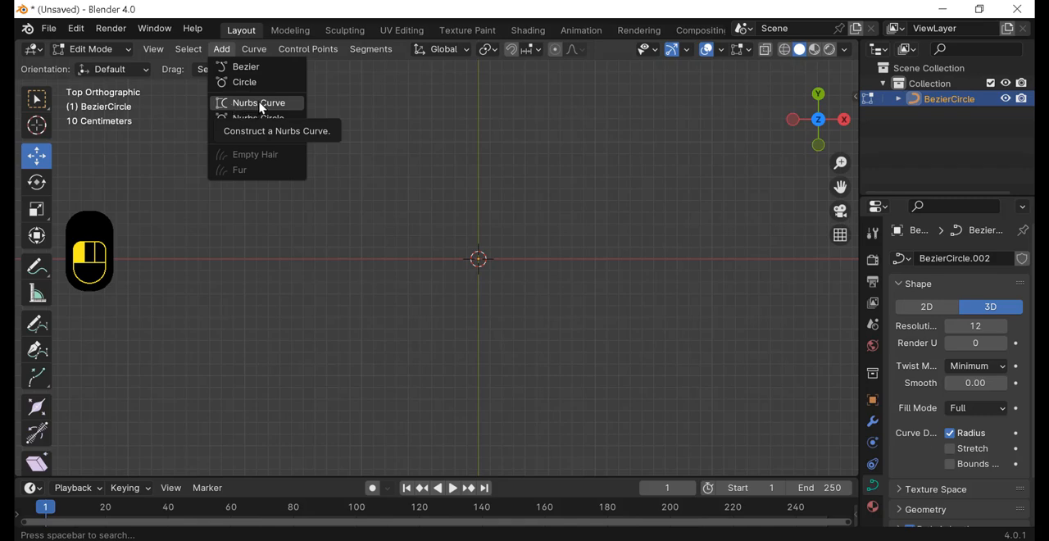
click(260, 105)
scroll(484, 201, up, 2)
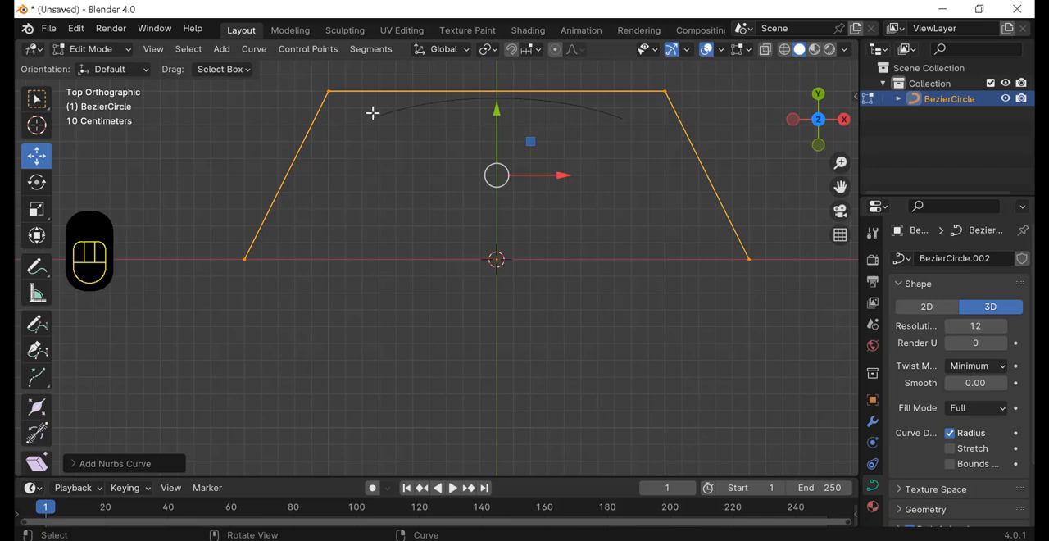
scroll(400, 172, down, 1)
drag(326, 101, 390, 147)
key(g)
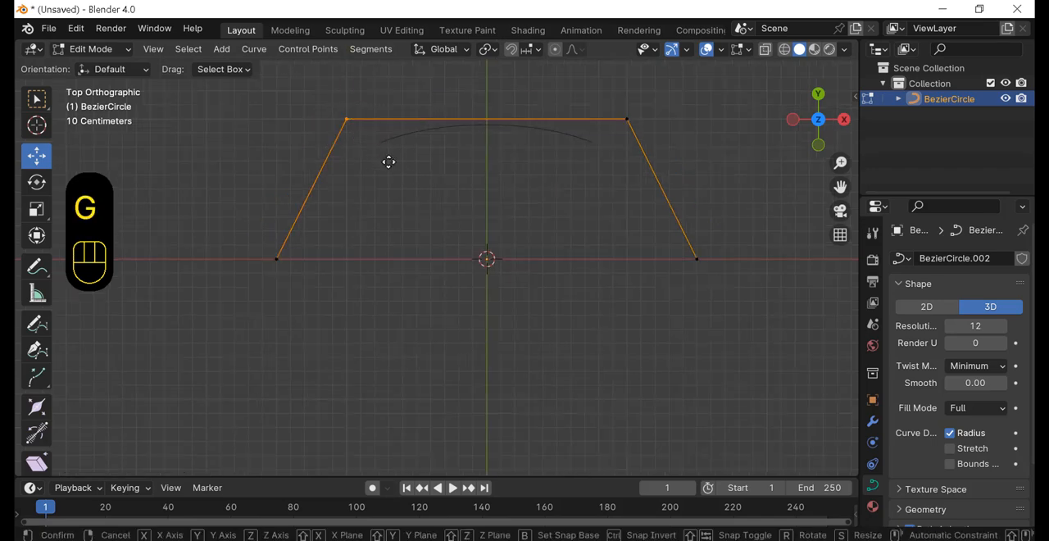
click(484, 364)
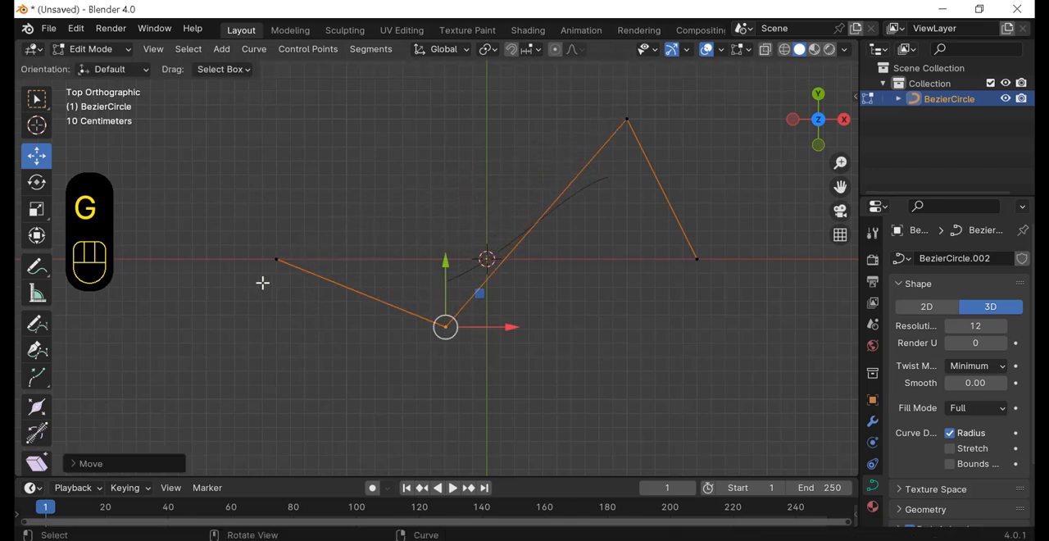
Step: Reshape the NURBS curve by moving its left end point up, its upper-right point up and left, and its right end point down
drag(262, 283, 318, 187)
key(g)
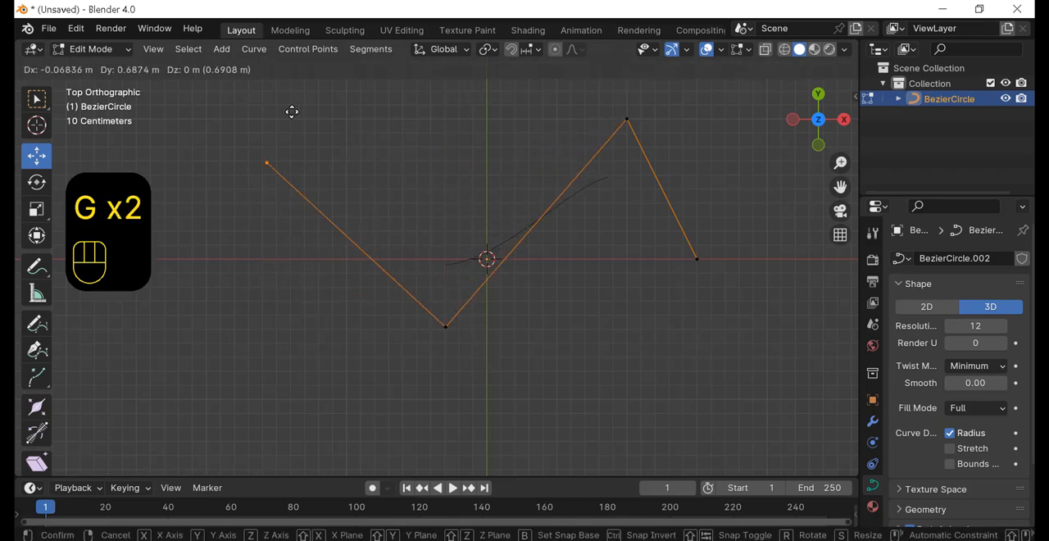
click(247, 123)
drag(607, 103, 664, 156)
key(g)
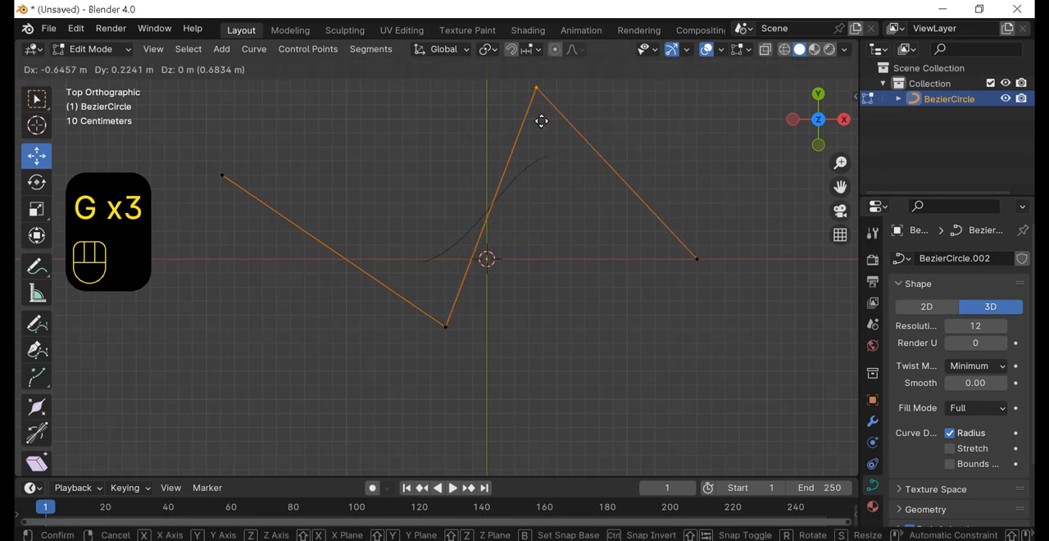
click(521, 117)
drag(656, 236, 767, 304)
key(g)
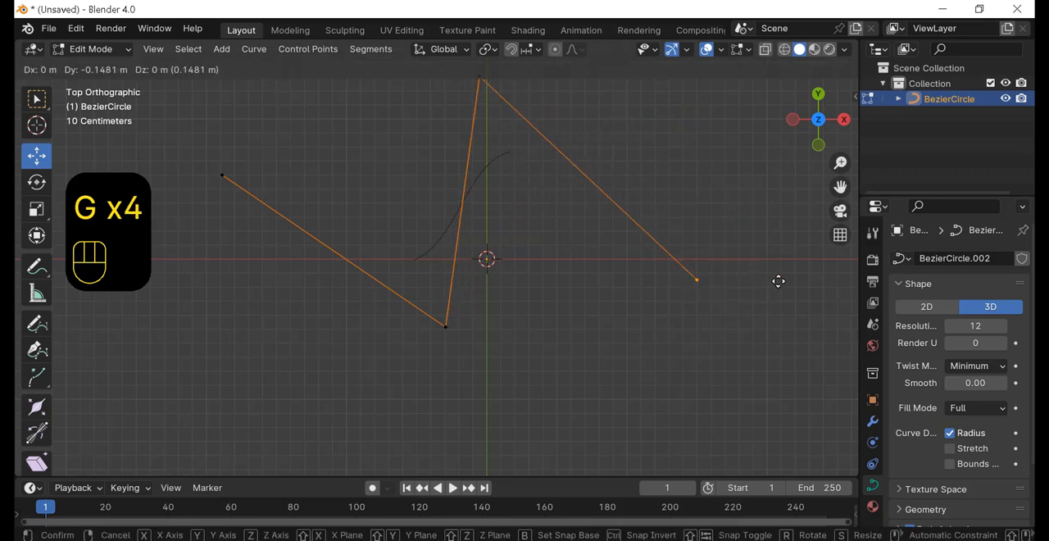
click(825, 431)
Step: Delete all points of the NURBS curve and add a NURBS circle at the origin
key(a)
key(Delete)
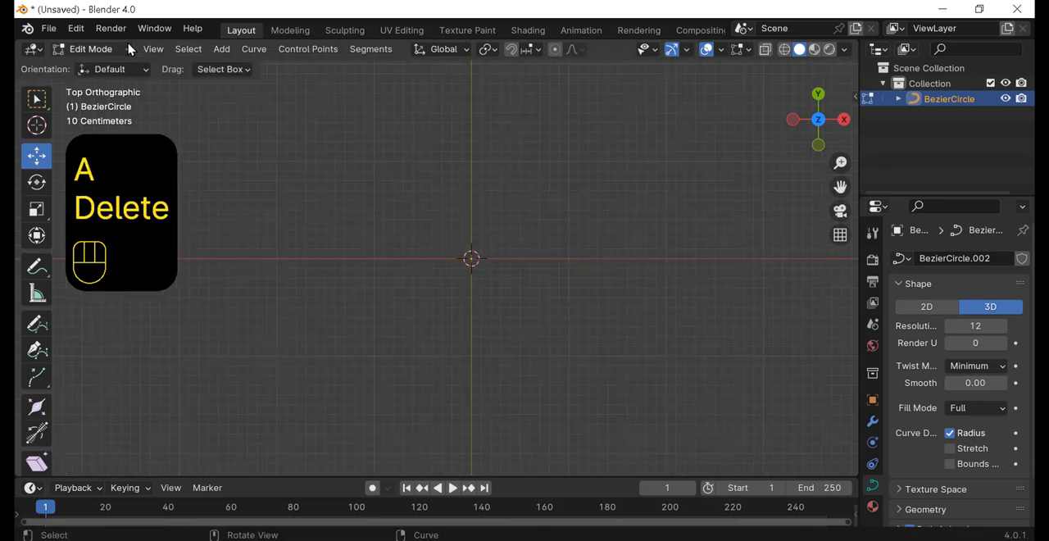
click(222, 49)
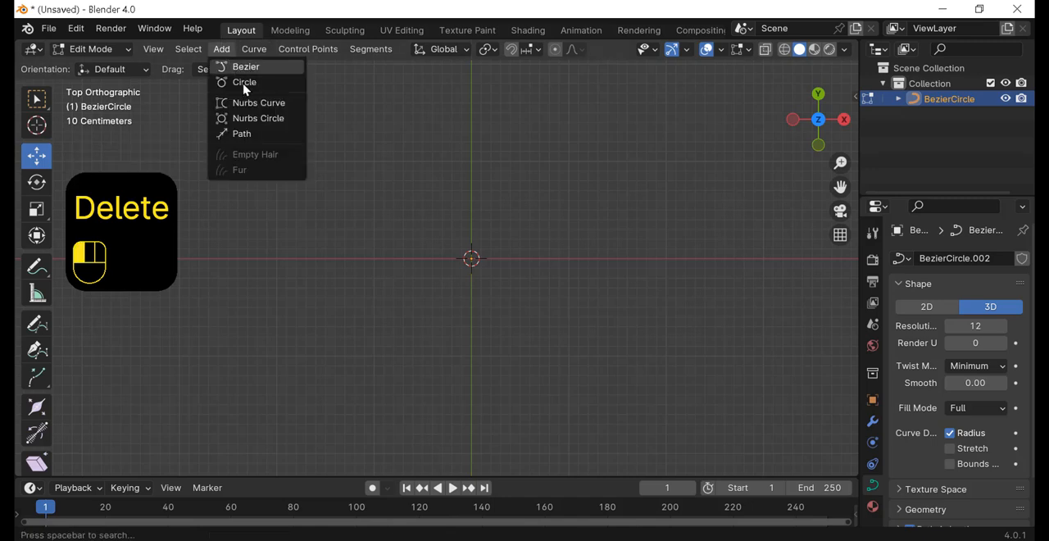
click(256, 119)
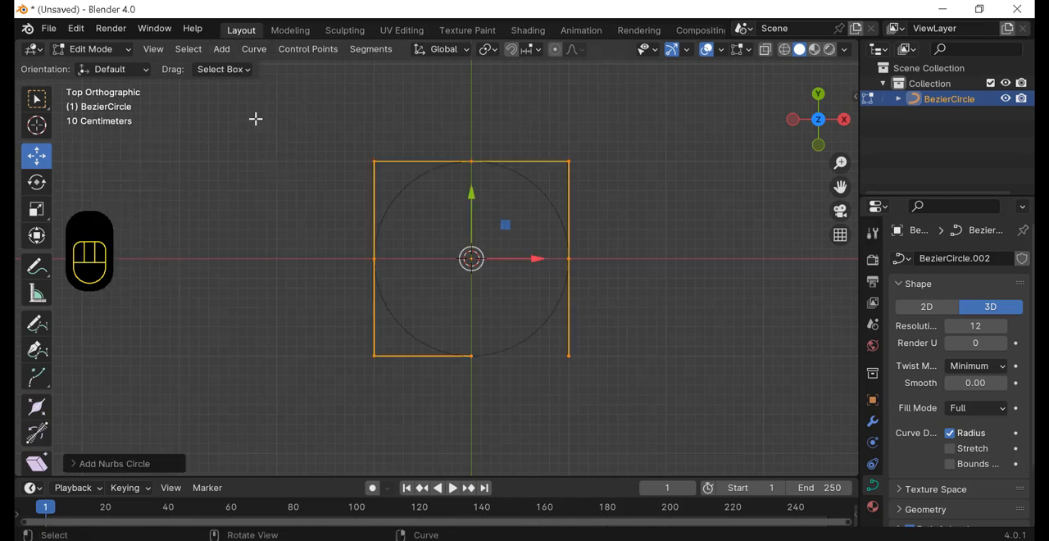
Step: Move the NURBS circle's top-middle point up and right, and its top-right corner point about -0.99 m in X and -0.87 m in Y
drag(473, 140, 502, 186)
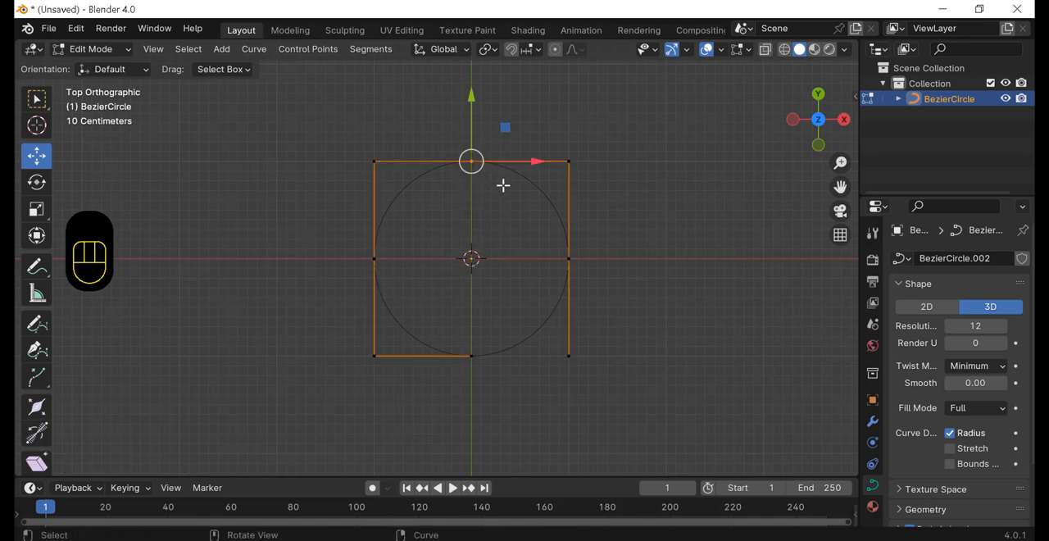
key(g)
click(520, 194)
key(g)
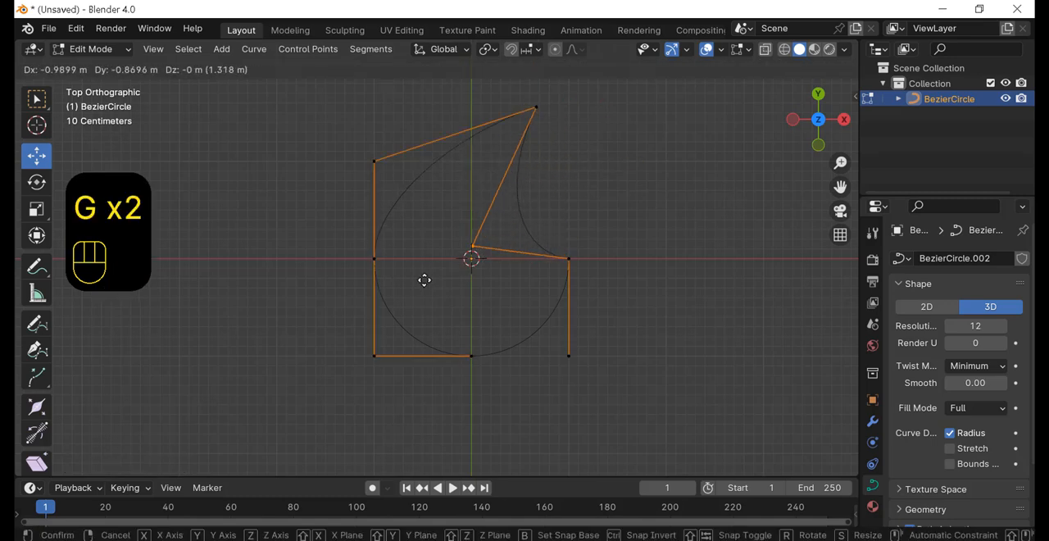
click(428, 270)
Step: Move the NURBS circle's right-middle point across to the upper left of the origin and its bottom-middle point down and left
drag(619, 248, 513, 309)
key(g)
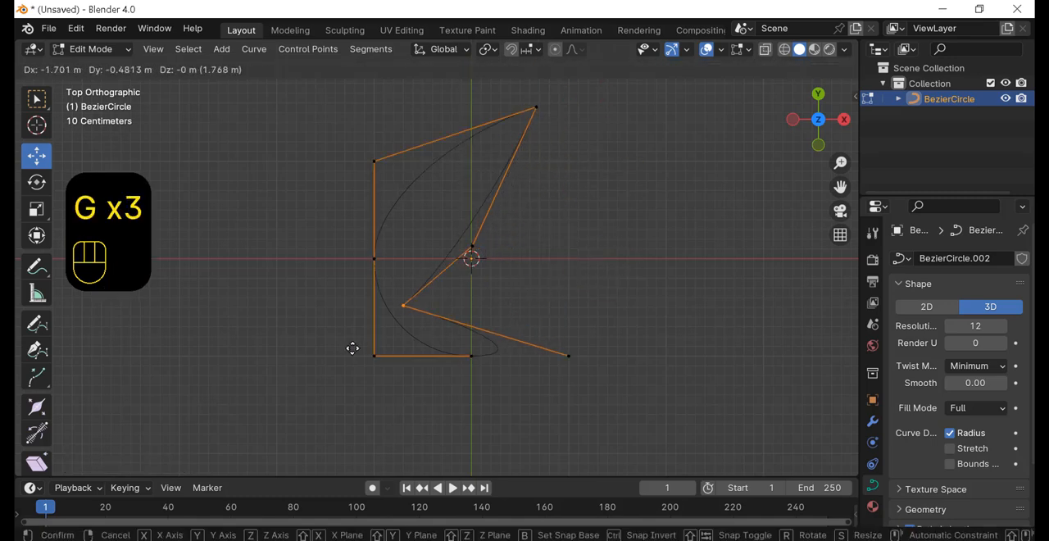
click(374, 256)
drag(431, 394, 502, 322)
key(g)
click(405, 386)
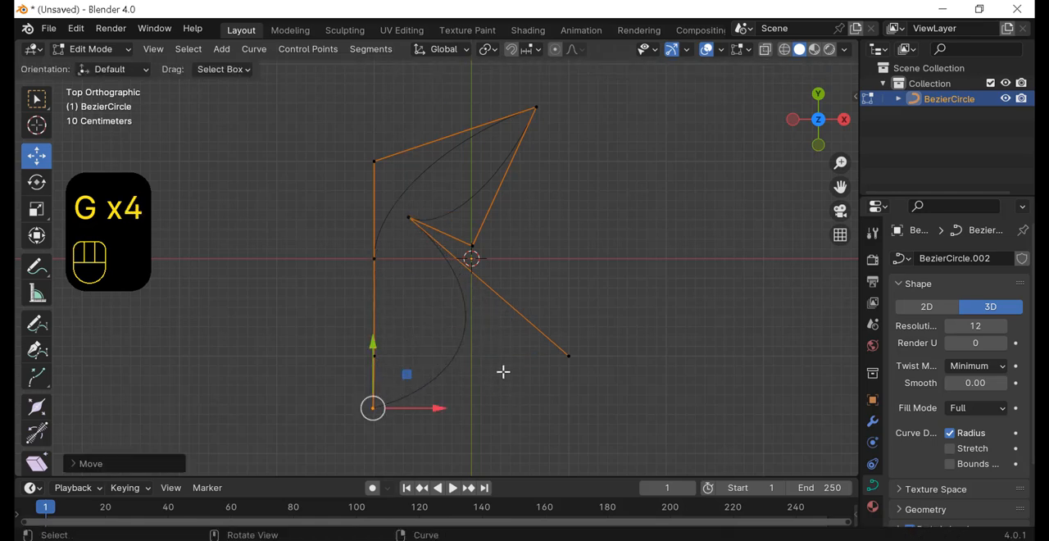
Step: Delete all points of the NURBS circle and add a path at the origin
scroll(503, 373, down, 1)
click(591, 236)
click(221, 51)
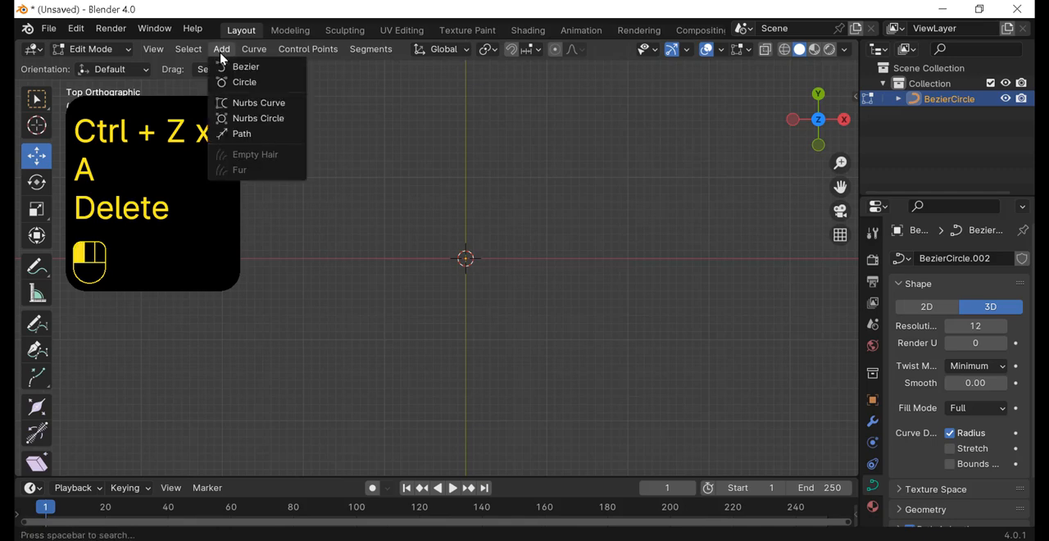
click(242, 135)
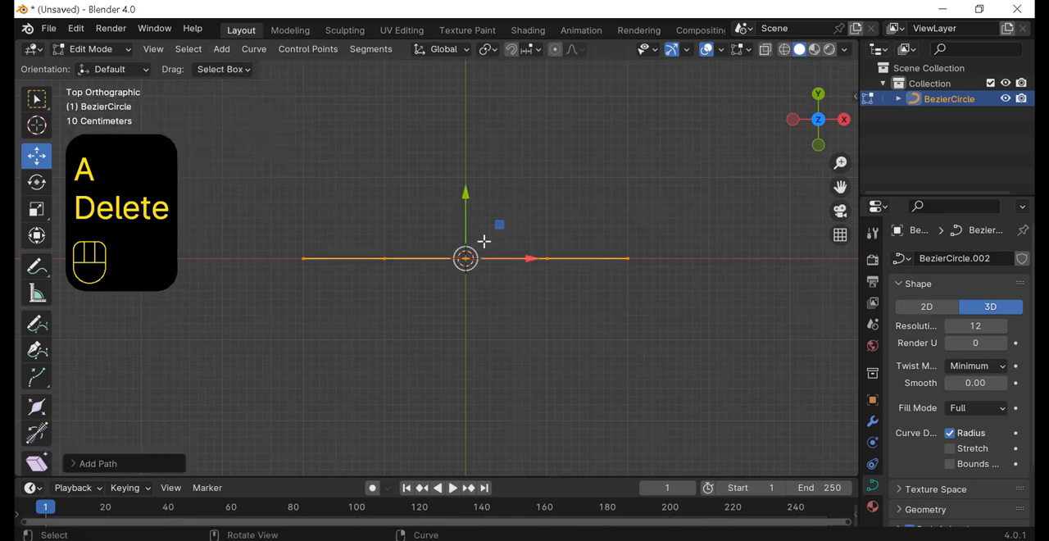
Step: Select the path's right end point and move it outward along X and up along Y
drag(632, 222, 584, 289)
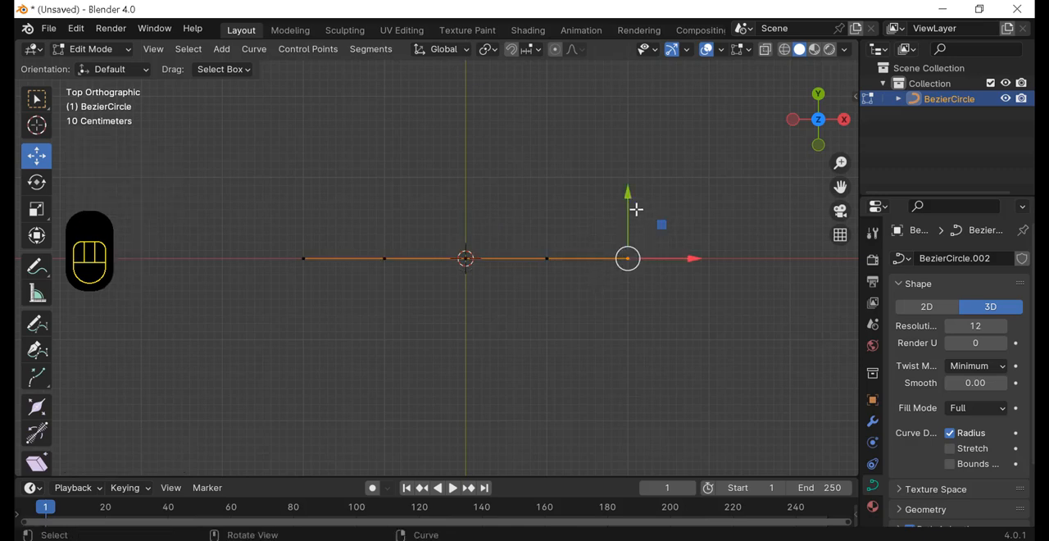
drag(673, 258, 771, 257)
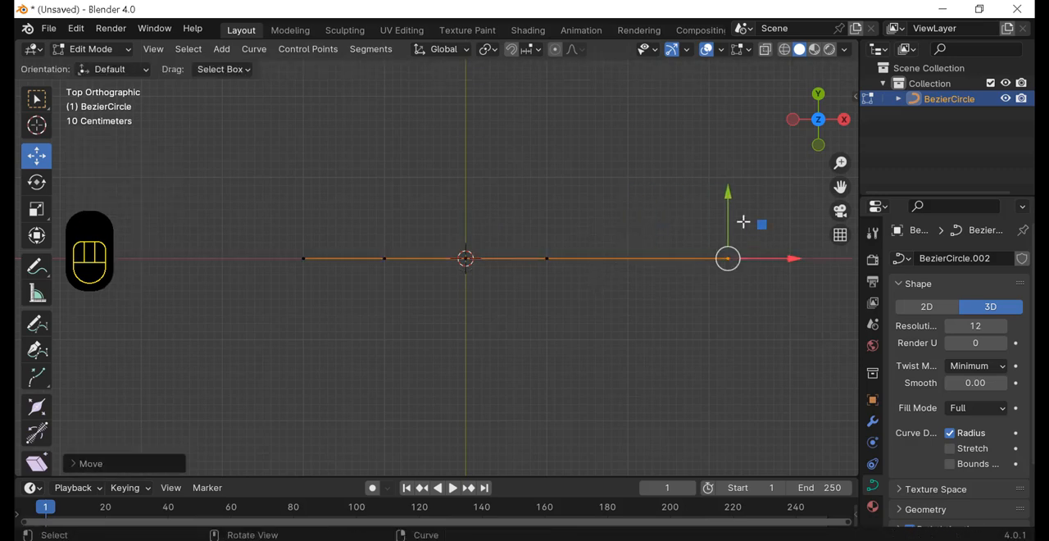
drag(729, 210, 725, 129)
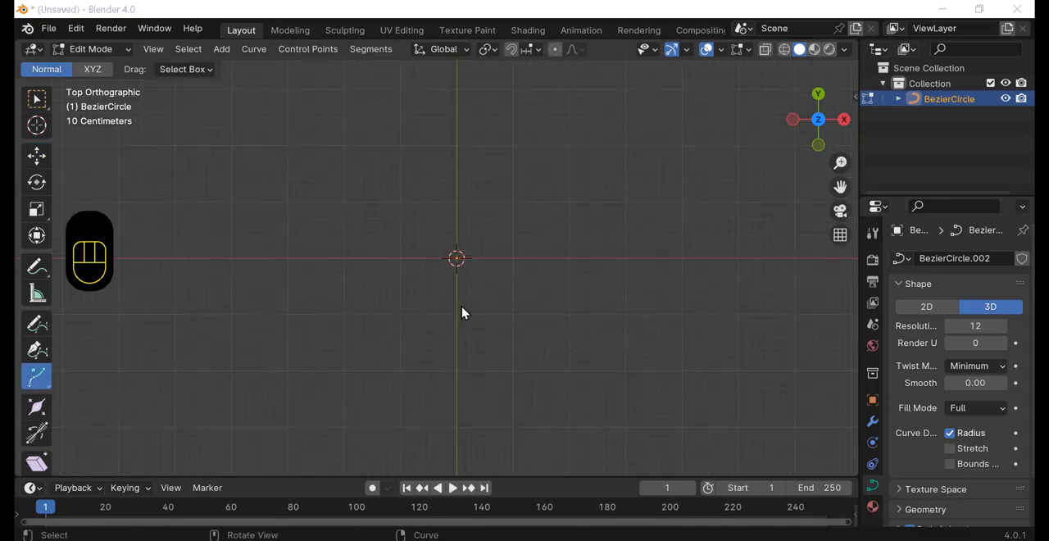
Step: Draw a freehand wavy curve ending in a loop with the Draw tool, and undo it
click(36, 325)
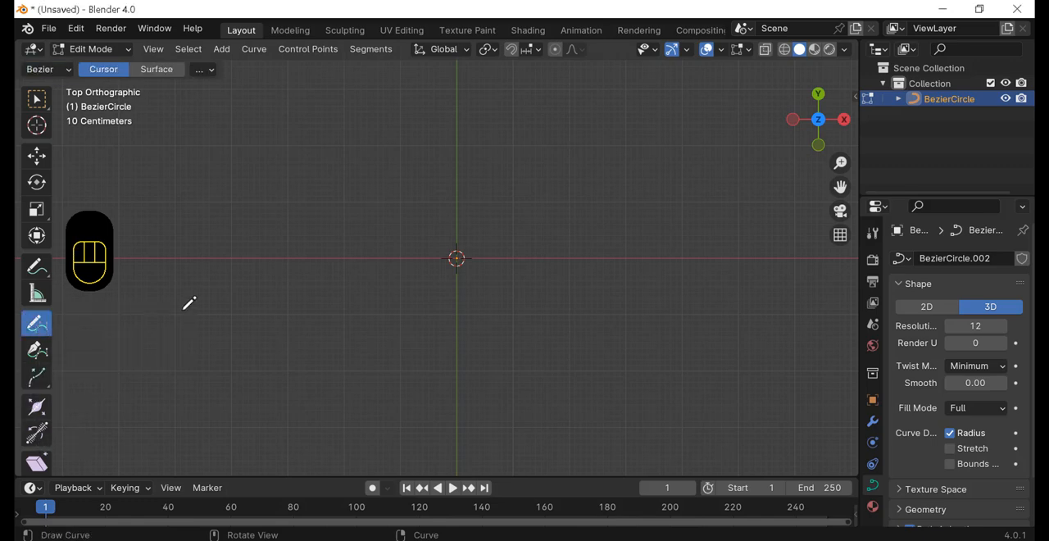
drag(358, 297, 368, 244)
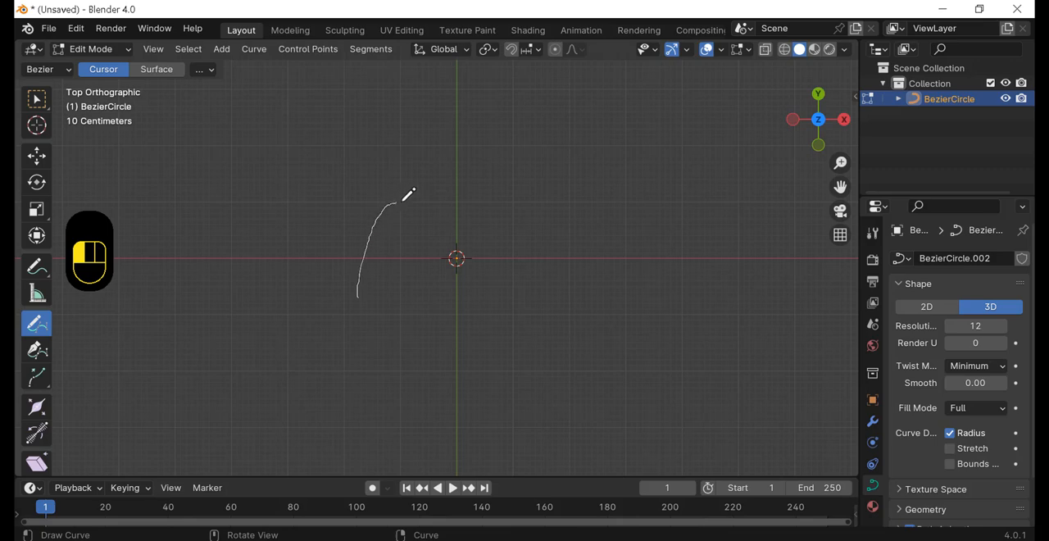
mouse_move(474, 238)
mouse_down()
mouse_move(615, 291)
mouse_move(660, 166)
mouse_move(717, 232)
mouse_move(665, 261)
mouse_move(726, 329)
mouse_up()
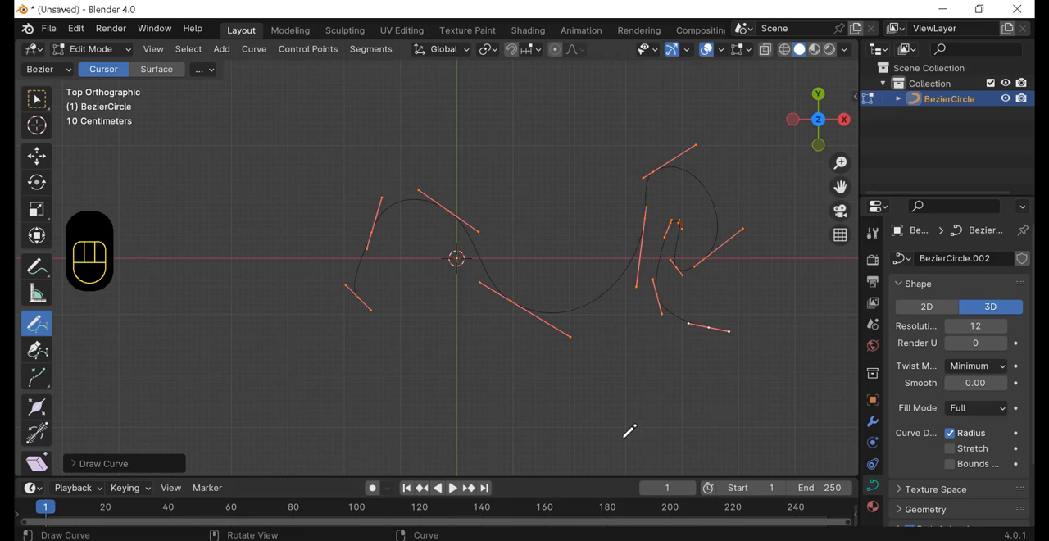
key(ctrl+z)
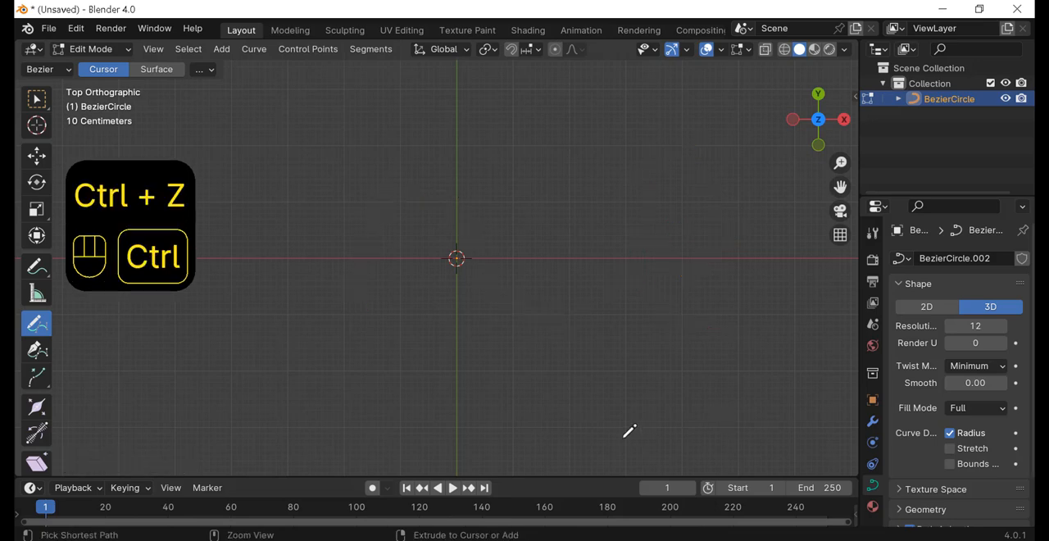
Step: Draw a winding open seven-point Bezier curve with the Curve Pen tool, and select its last point with the Move tool
click(38, 350)
drag(353, 211, 410, 211)
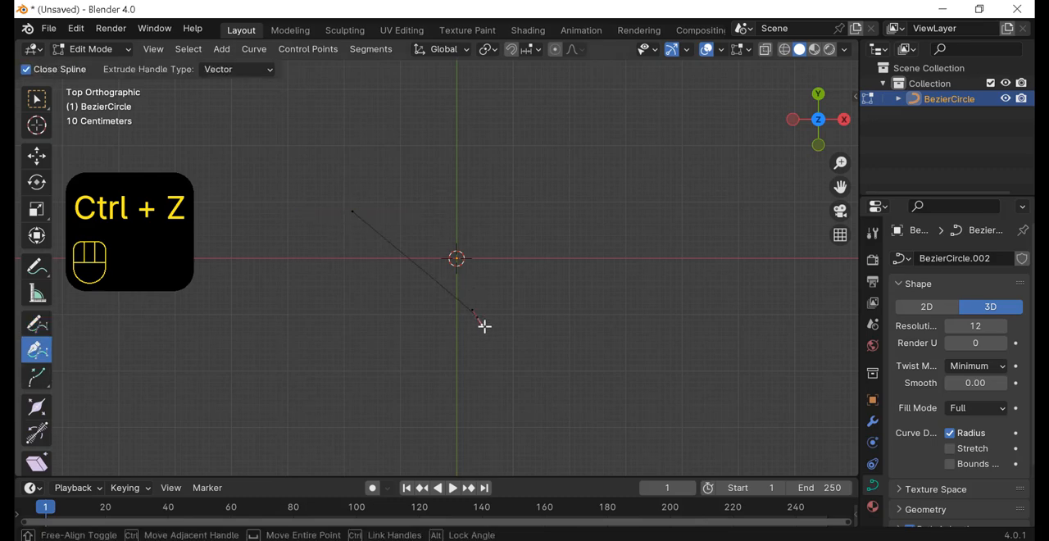
drag(478, 317, 553, 296)
drag(605, 207, 696, 270)
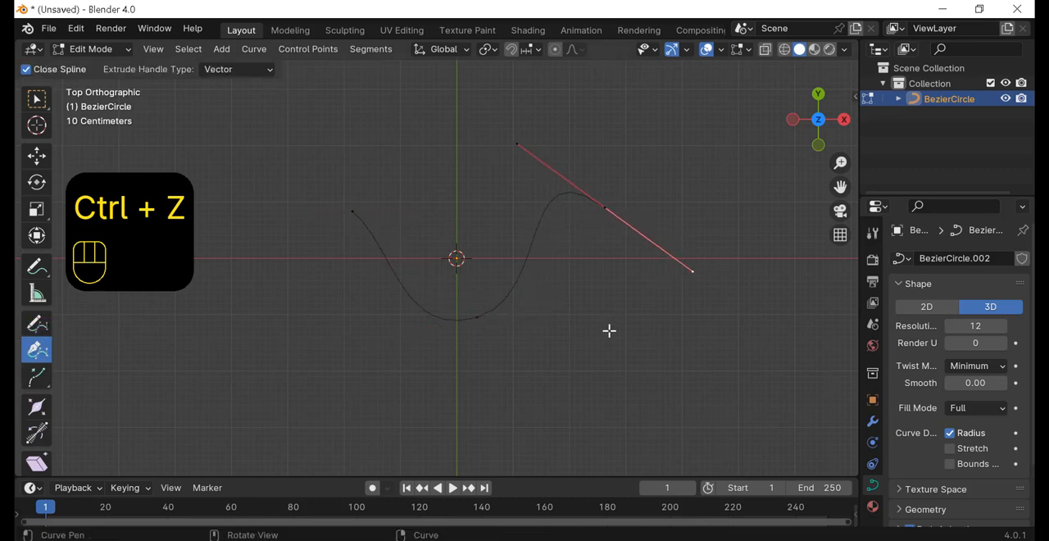
drag(578, 367, 522, 397)
drag(653, 419, 711, 343)
drag(726, 190, 680, 168)
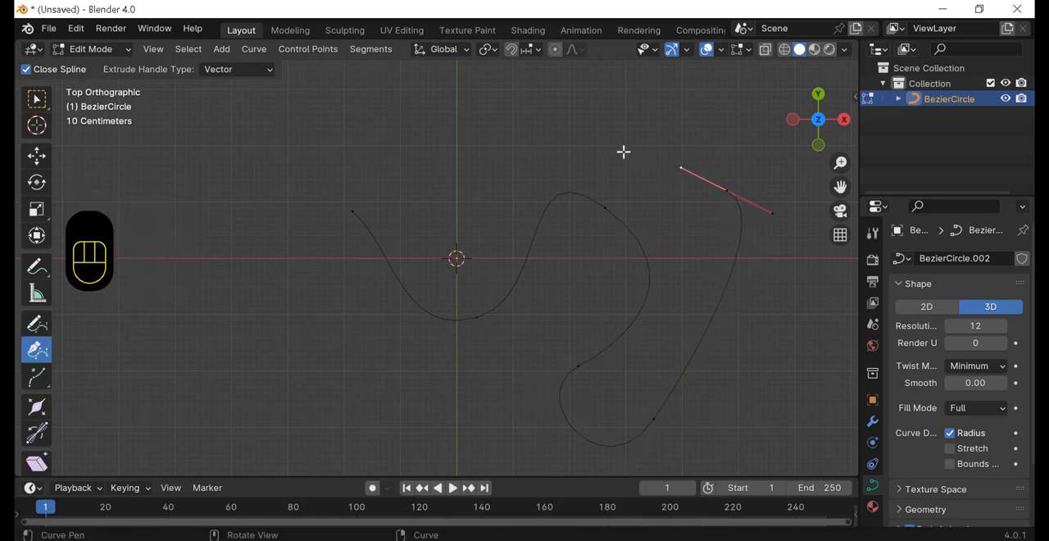
drag(624, 152, 638, 113)
click(38, 157)
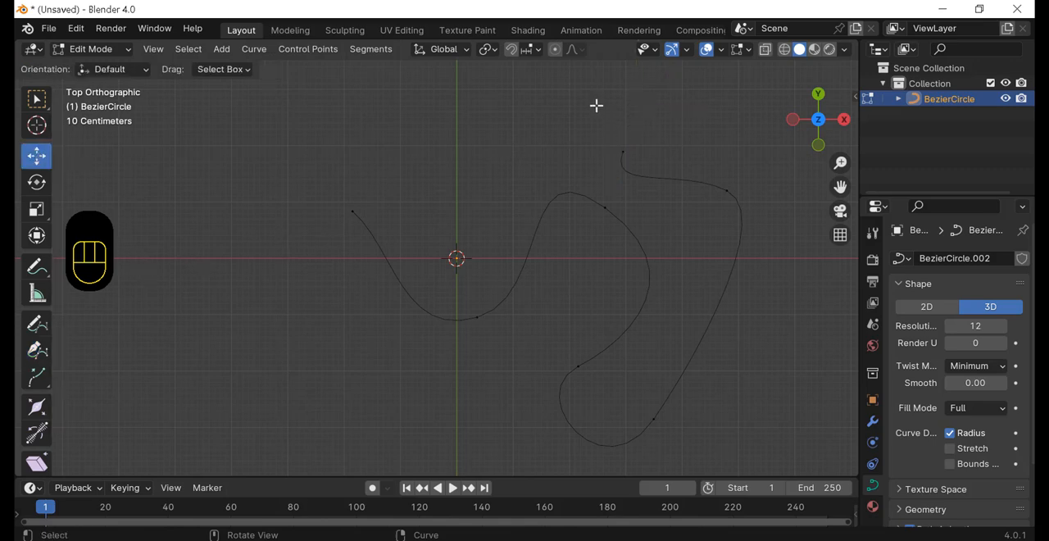
drag(595, 106, 632, 165)
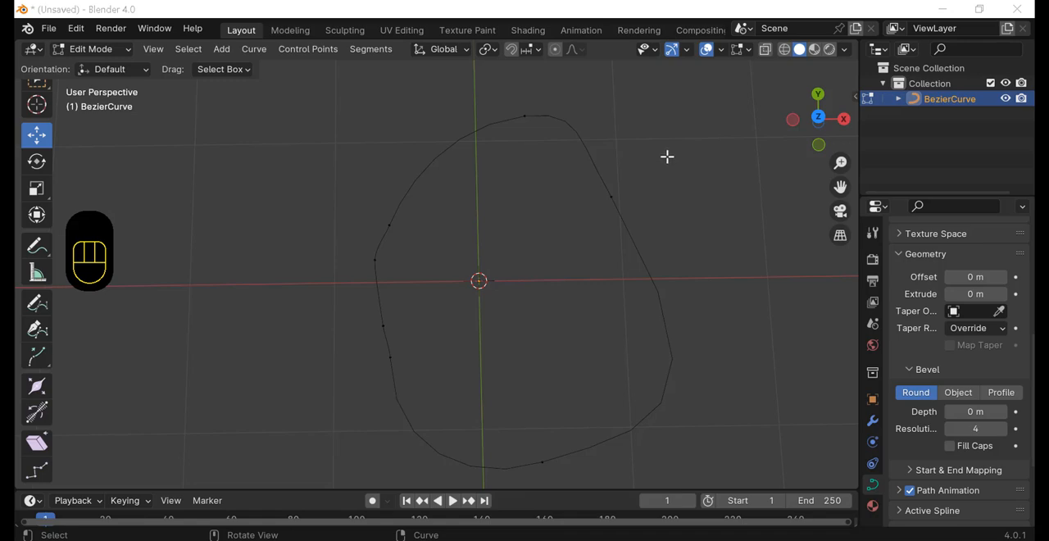
Step: Move the left handle of the closed curve's top point about 0.14 m along X and -0.09 m along Y
shift+middle_drag(667, 155, 647, 164)
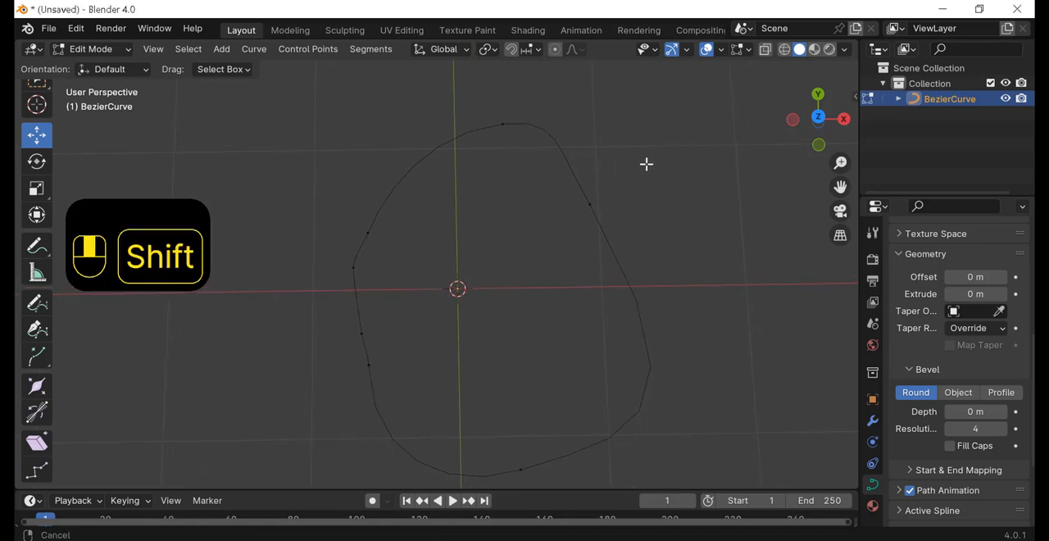
drag(472, 92, 521, 179)
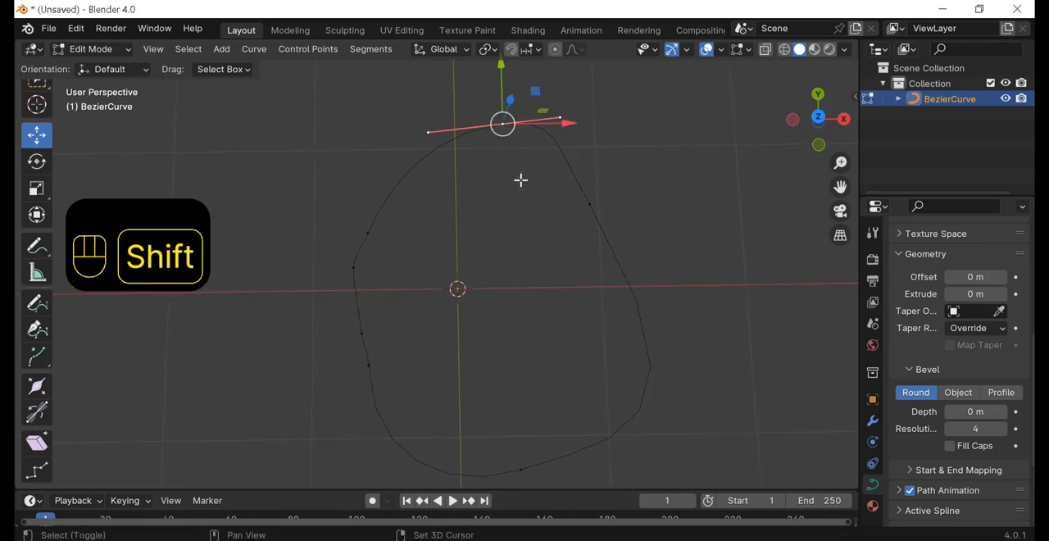
shift+middle_drag(520, 181, 419, 151)
drag(394, 129, 440, 166)
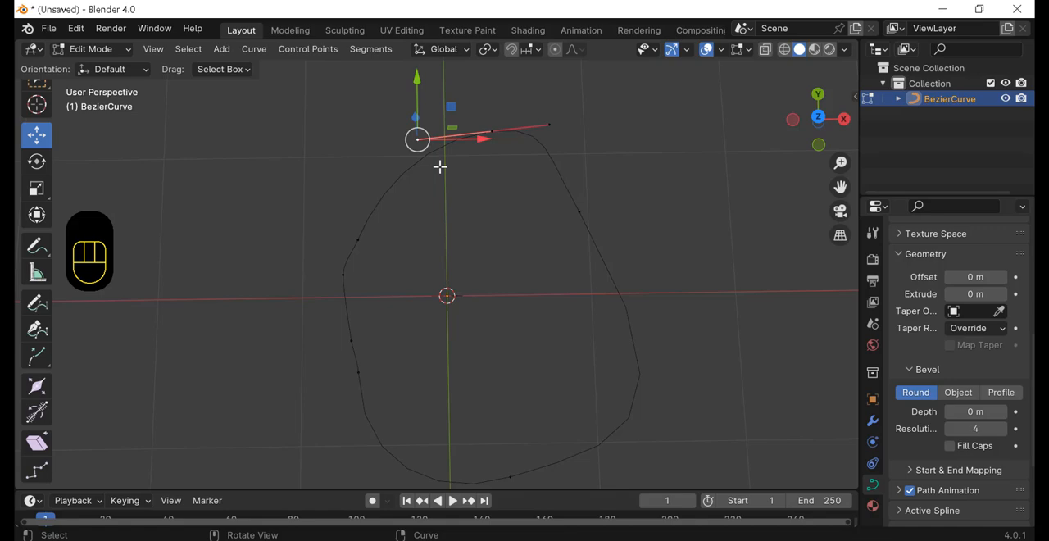
key(g)
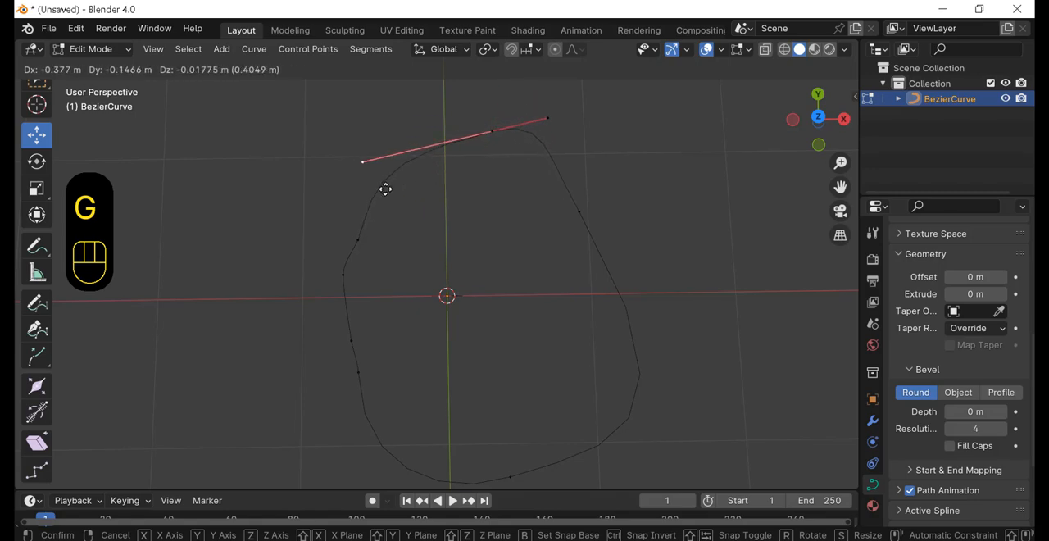
click(460, 179)
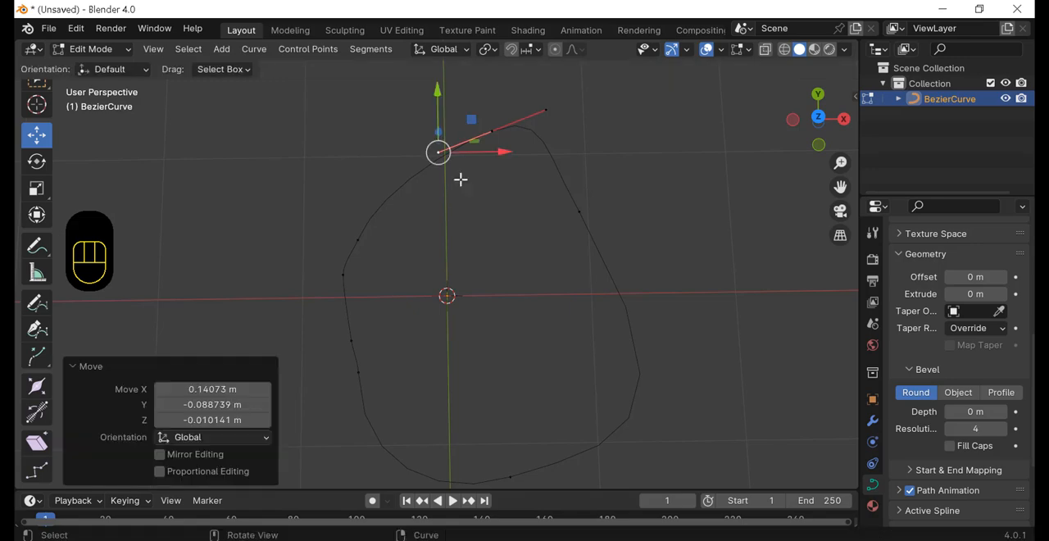
click(404, 171)
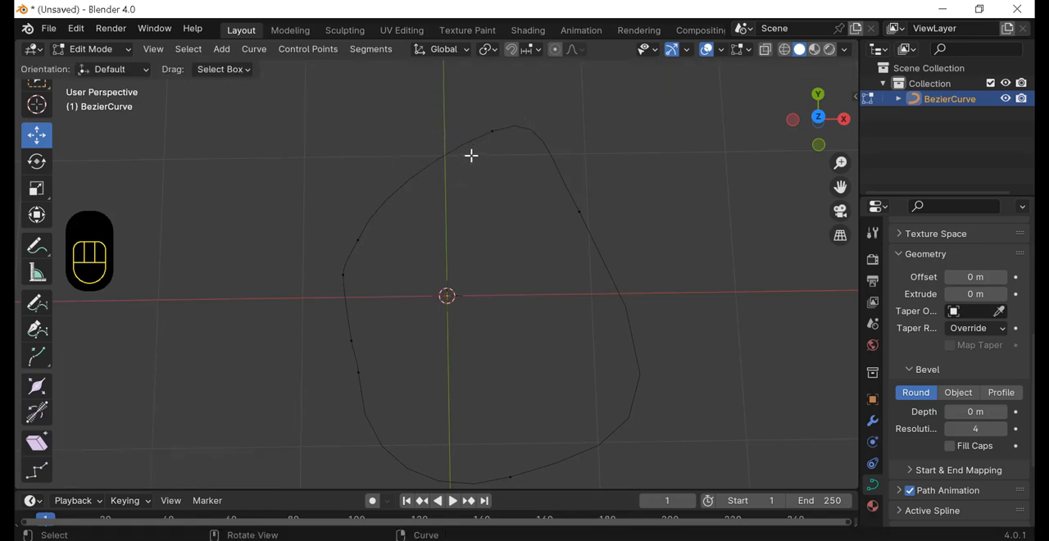
Step: Set the handle type of the top point's left handle to Free and move that handle outward to the left
drag(466, 106, 509, 170)
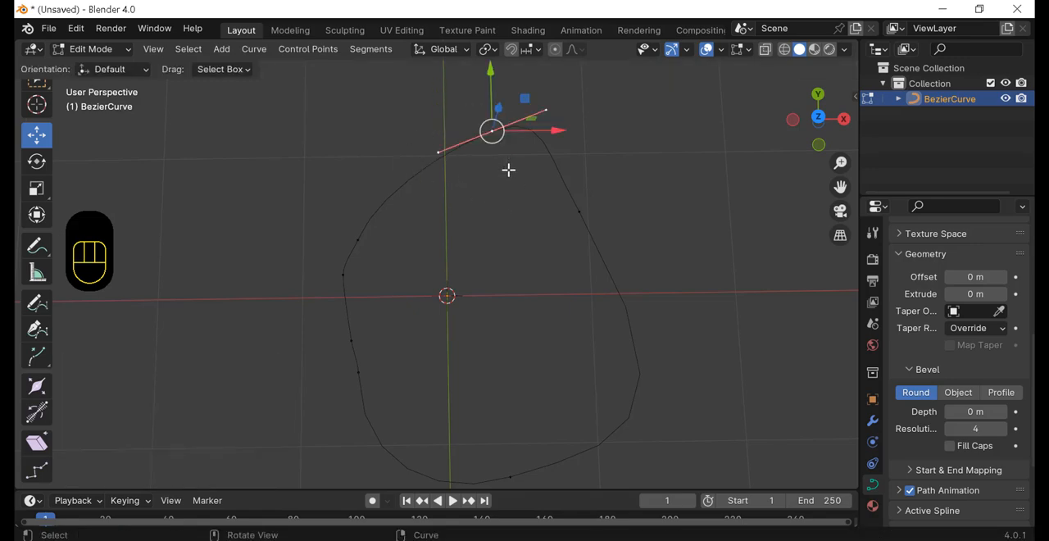
drag(413, 134, 454, 172)
right_click(445, 164)
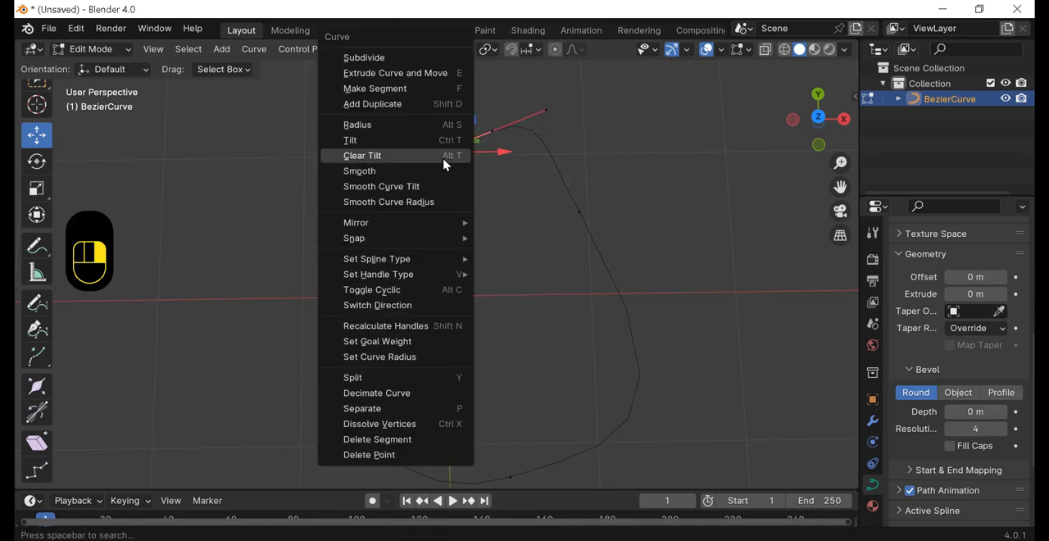
mouse_move(378, 279)
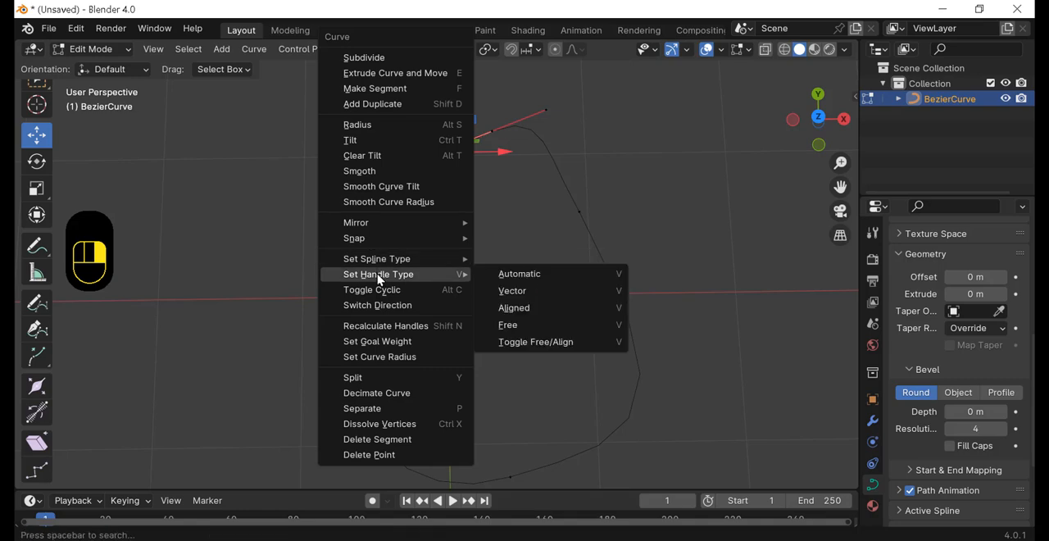
click(517, 333)
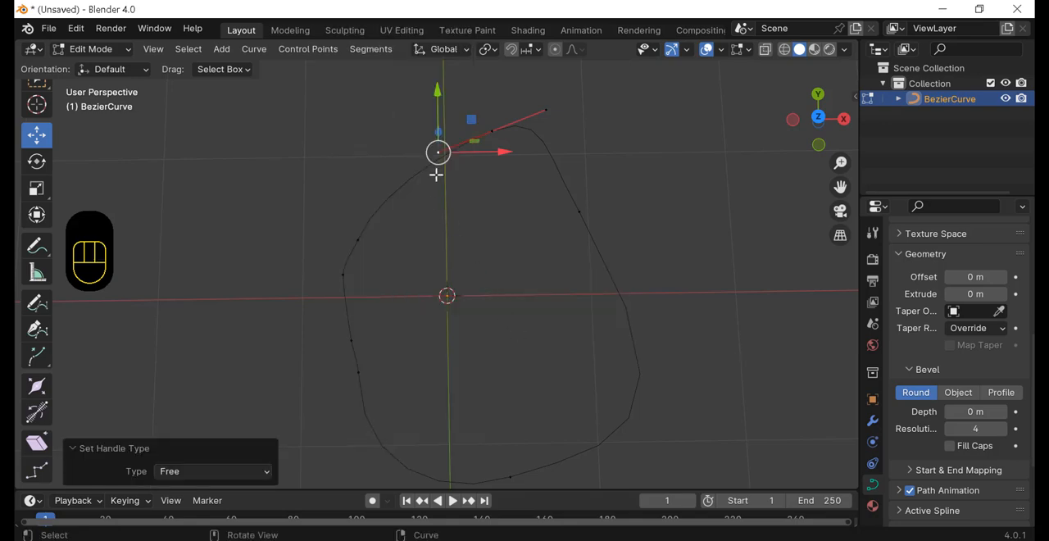
key(g)
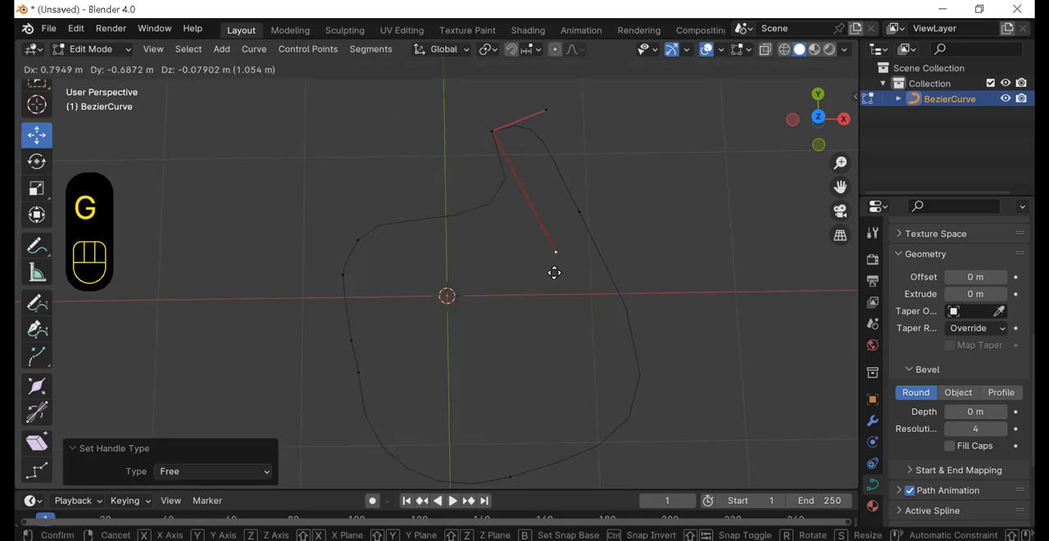
click(323, 134)
Step: Move the top point's right handle outward by about 0.6 m along X and -0.12 m along Y
drag(582, 96, 502, 147)
key(g)
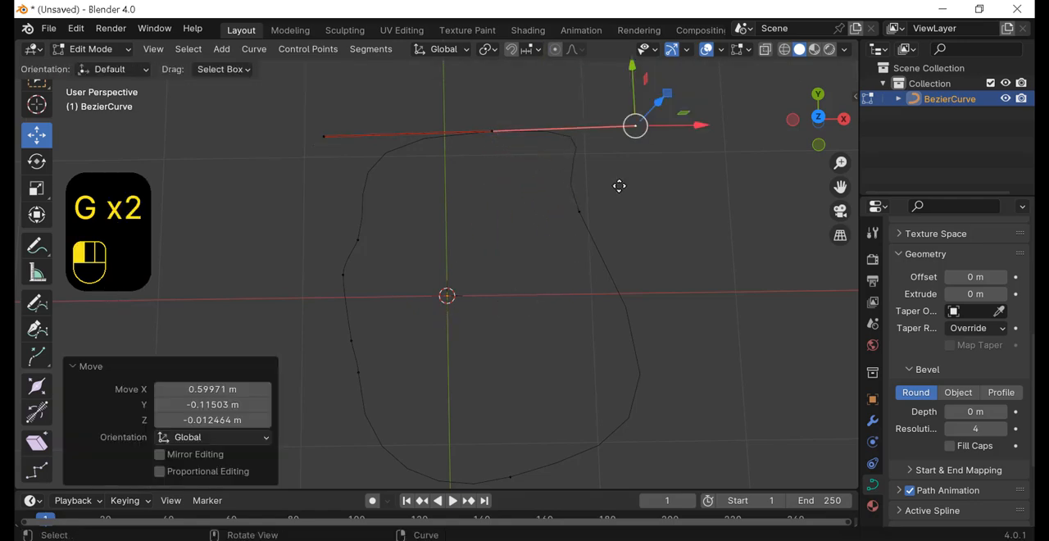
click(619, 195)
Step: Select the upper handle of the curve's upper right point and rotate it by about -39.7°
click(582, 211)
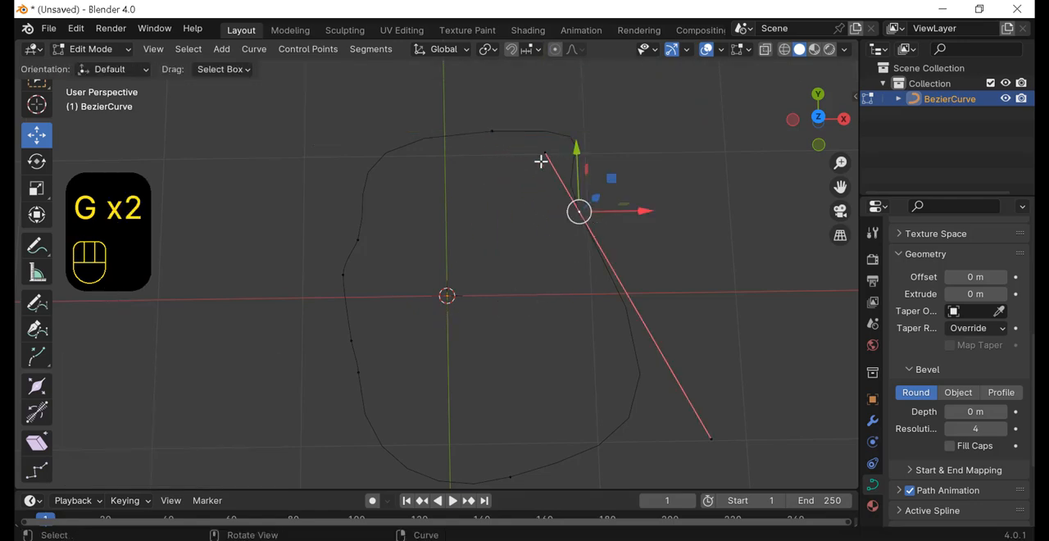
drag(524, 160, 567, 144)
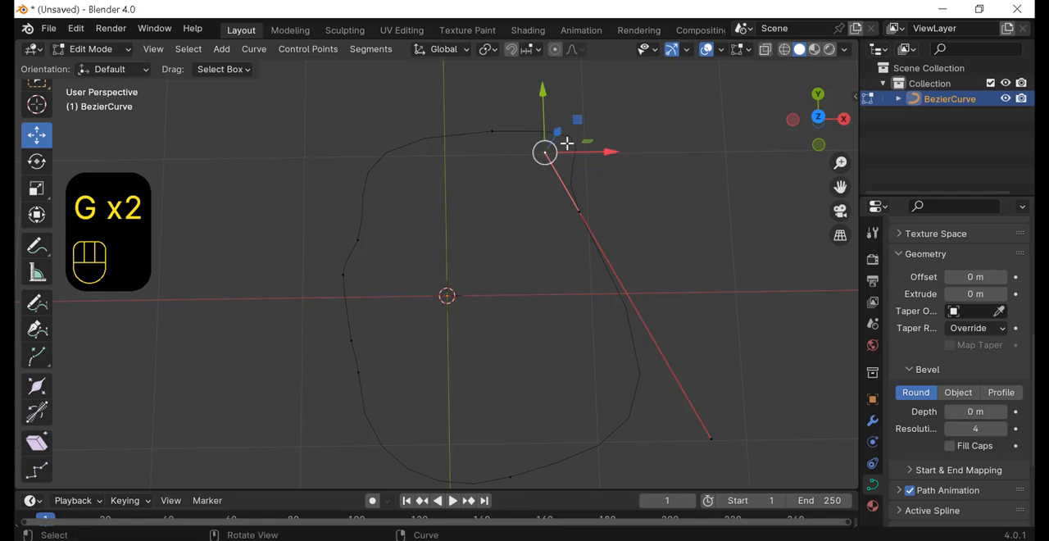
key(r)
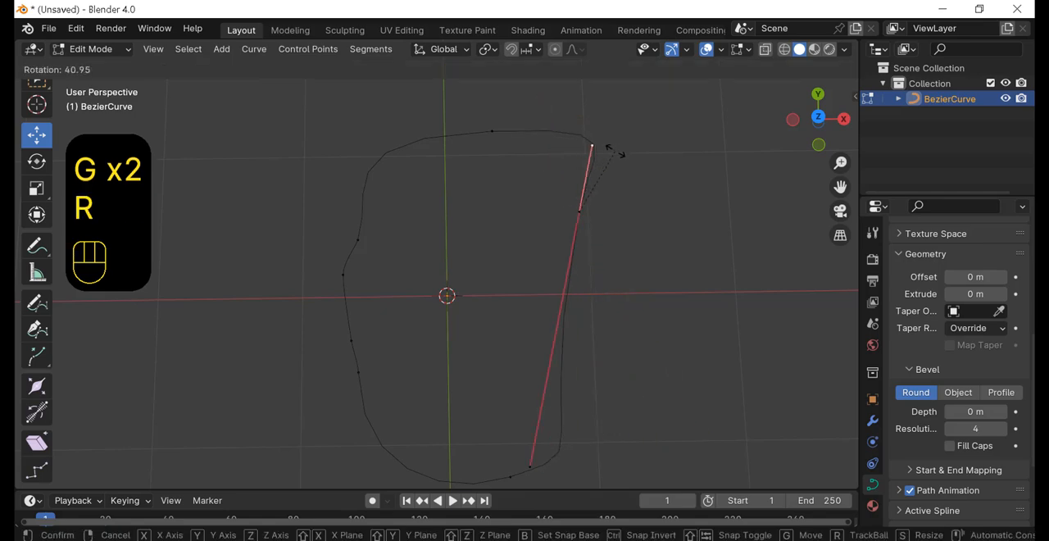
click(533, 184)
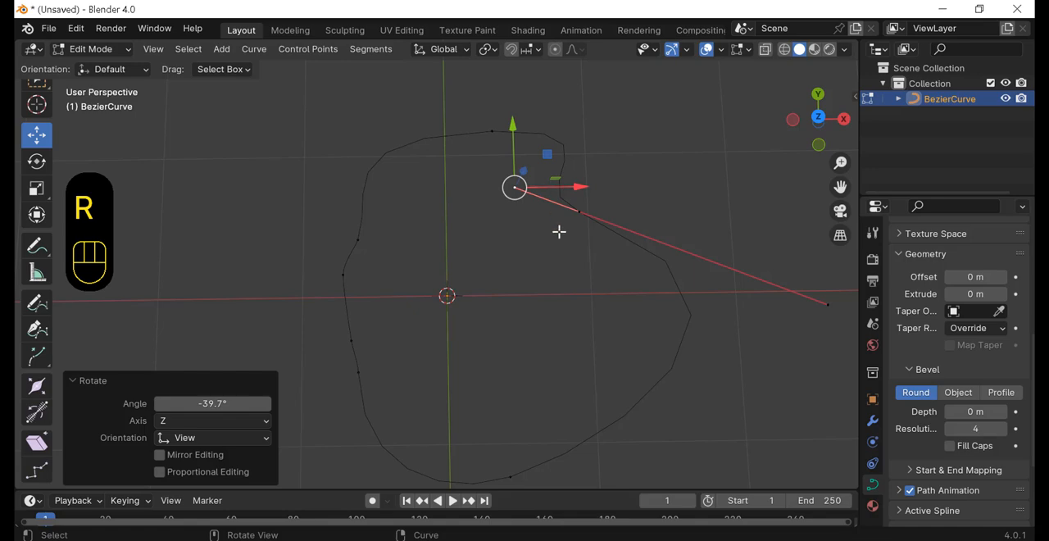
Step: Select the curve's upper right control point and set its handle type to Free
click(578, 212)
right_click(592, 205)
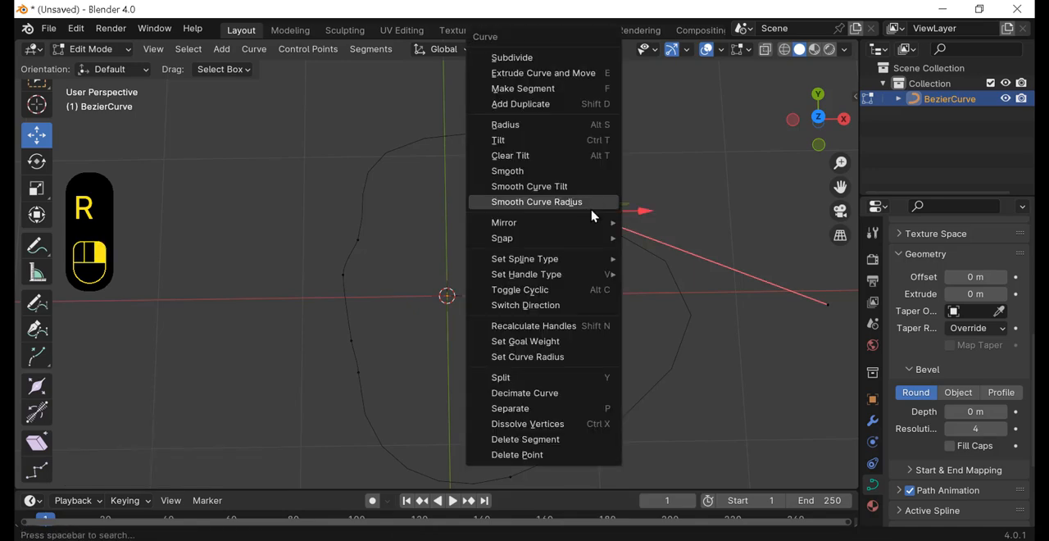
mouse_move(566, 274)
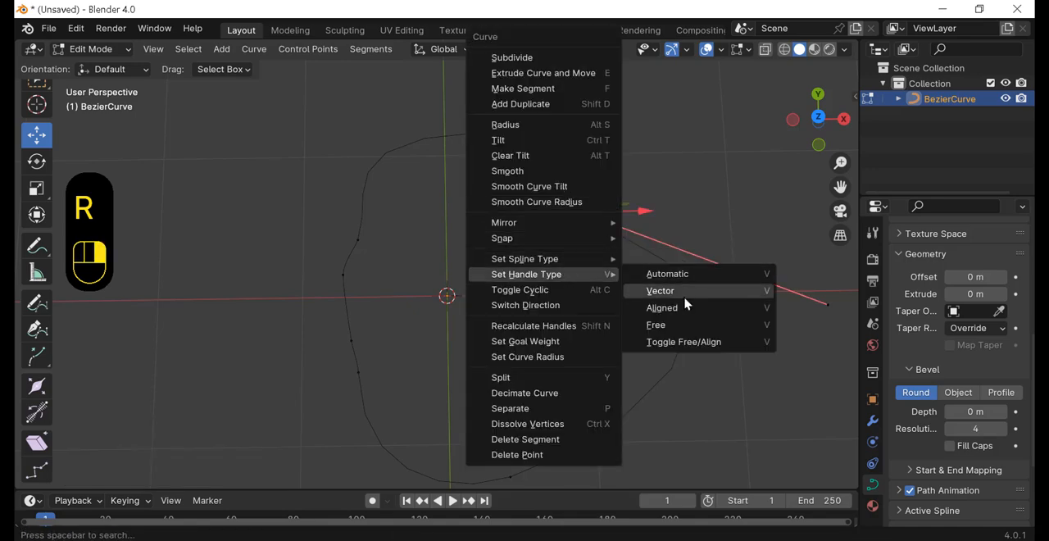
click(682, 328)
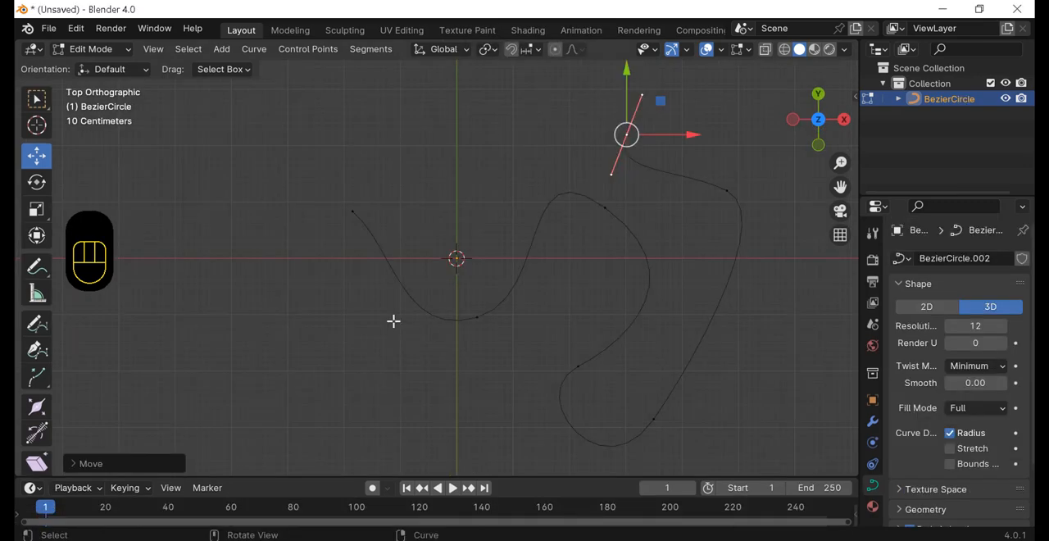
Step: Select the winding open curve's left end point and extrude it repeatedly up and to the left with the Extrude tool
key(a)
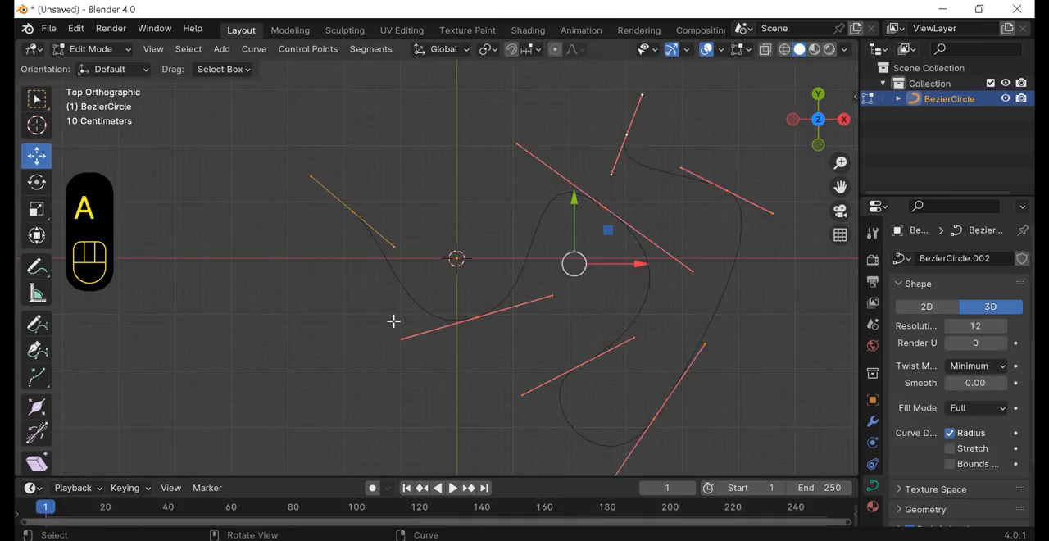
click(357, 293)
drag(317, 258, 370, 191)
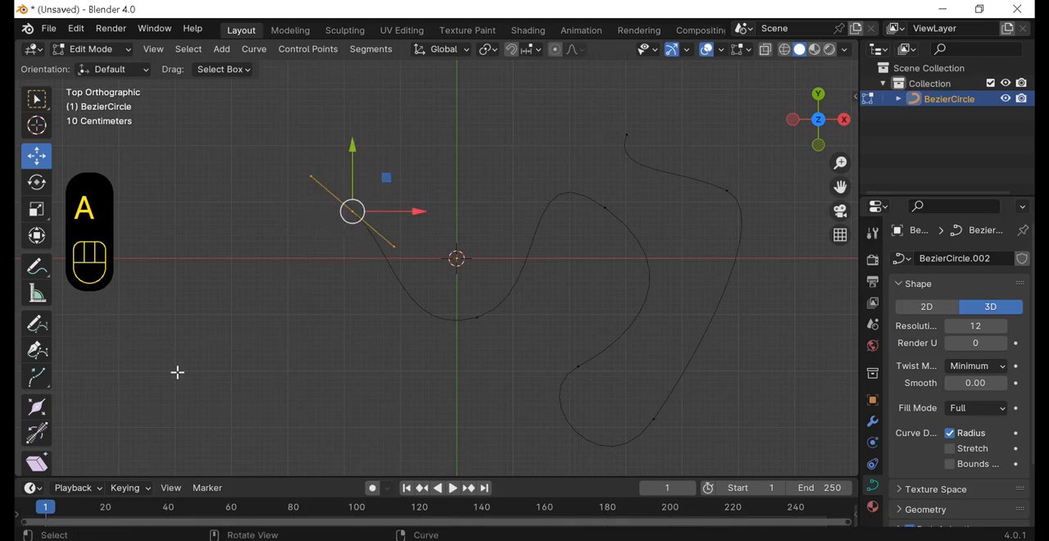
click(37, 381)
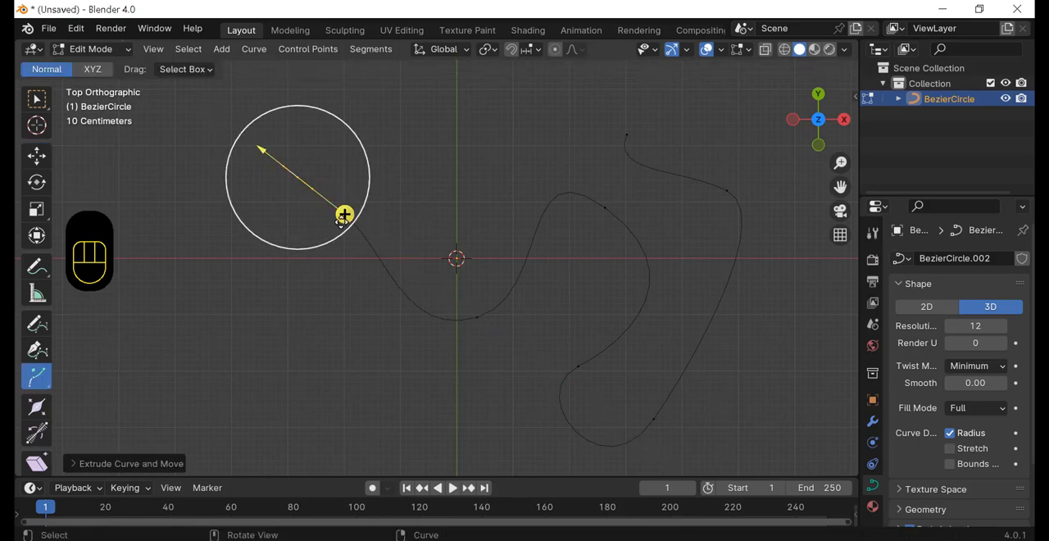
drag(342, 218, 258, 146)
scroll(300, 208, down, 3)
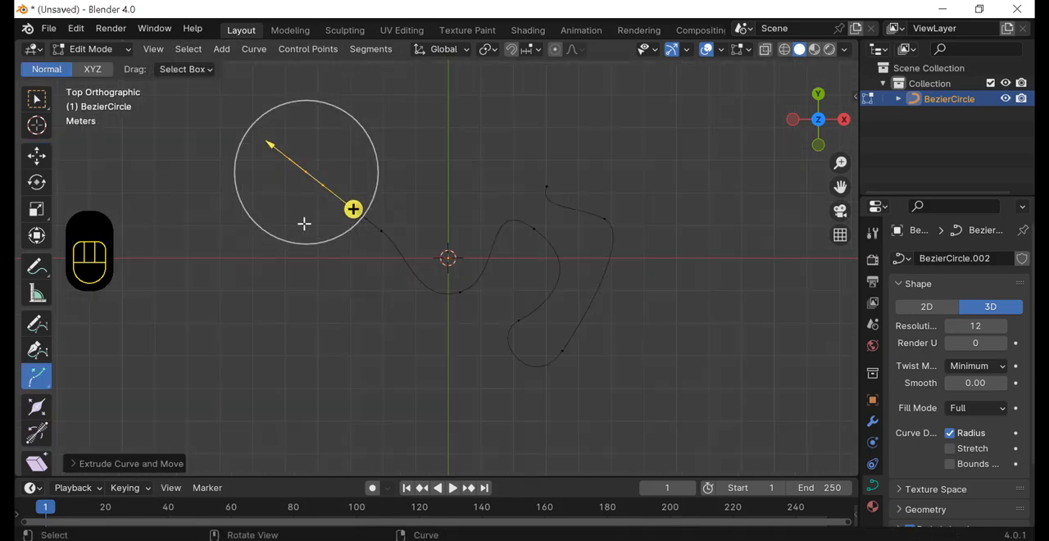
drag(354, 206, 261, 149)
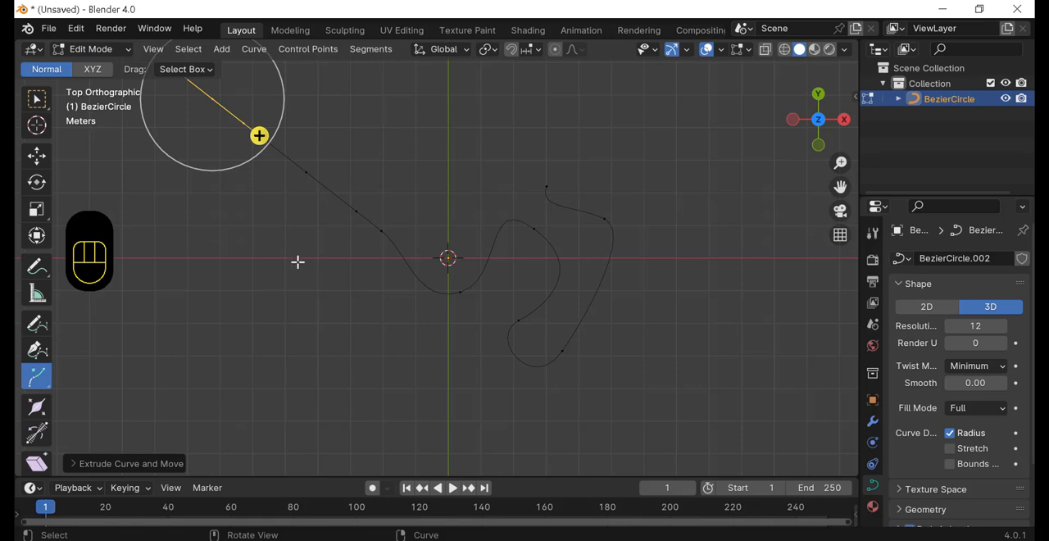
scroll(308, 271, down, 1)
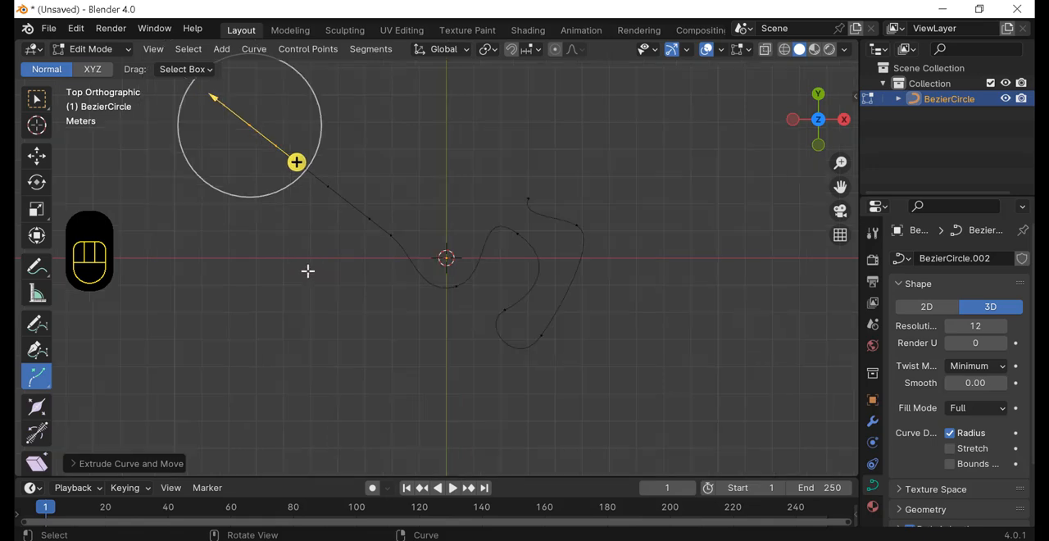
Step: Select the winding curve's other end point and extrude three more points from it toward the right and downward
click(380, 298)
drag(505, 165, 547, 213)
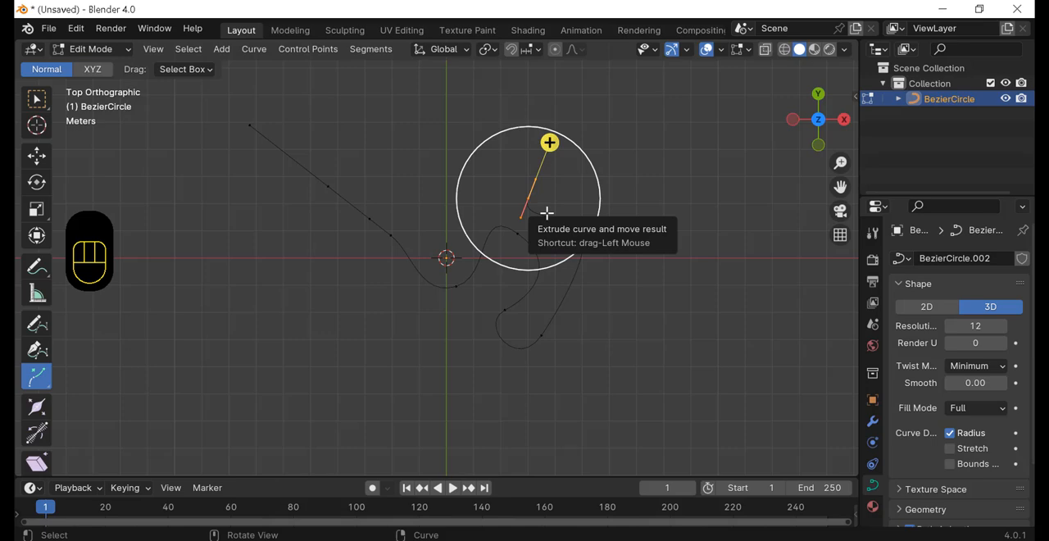
key(e)
click(611, 201)
key(e)
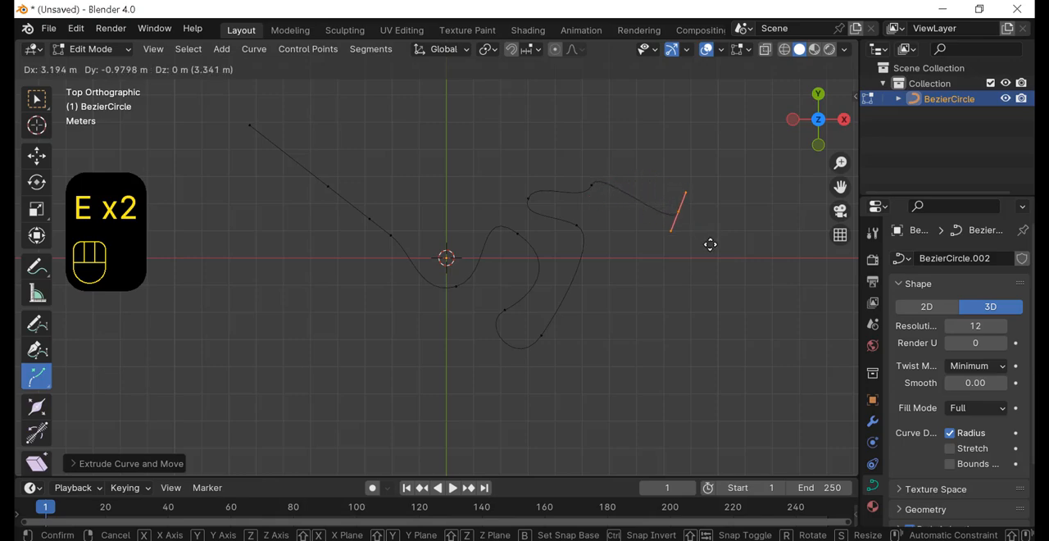
key(e)
click(670, 379)
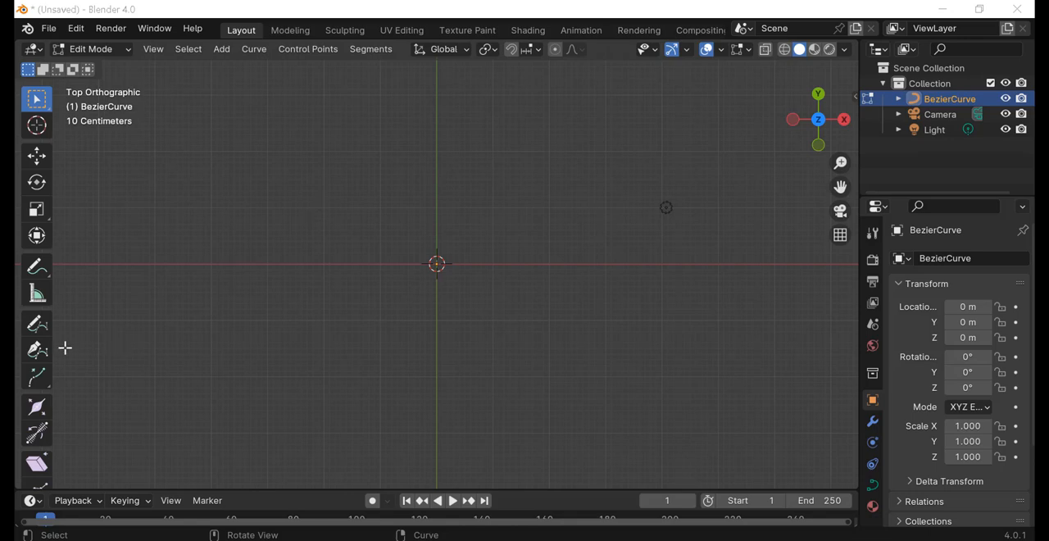
Step: Draw an open, wavy five-point Bezier curve with the Curve Pen tool, starting left of the origin, and activate the Move tool
click(37, 350)
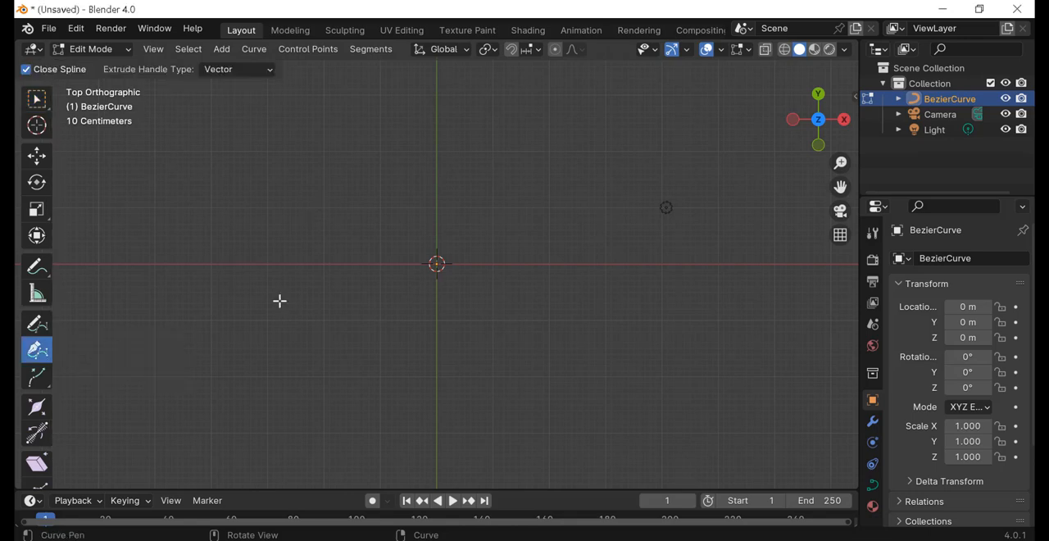
click(346, 215)
drag(482, 328, 545, 309)
drag(607, 221, 648, 234)
drag(678, 347, 622, 373)
drag(556, 402, 591, 465)
click(38, 157)
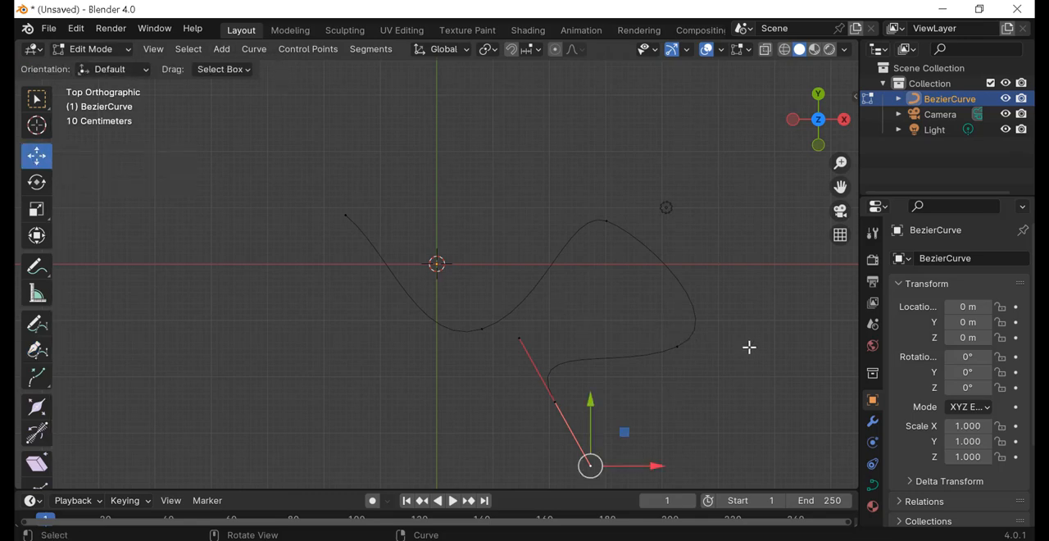
Step: Set the Bezier curve's round bevel depth to 0.23 m in its geometry settings
click(874, 489)
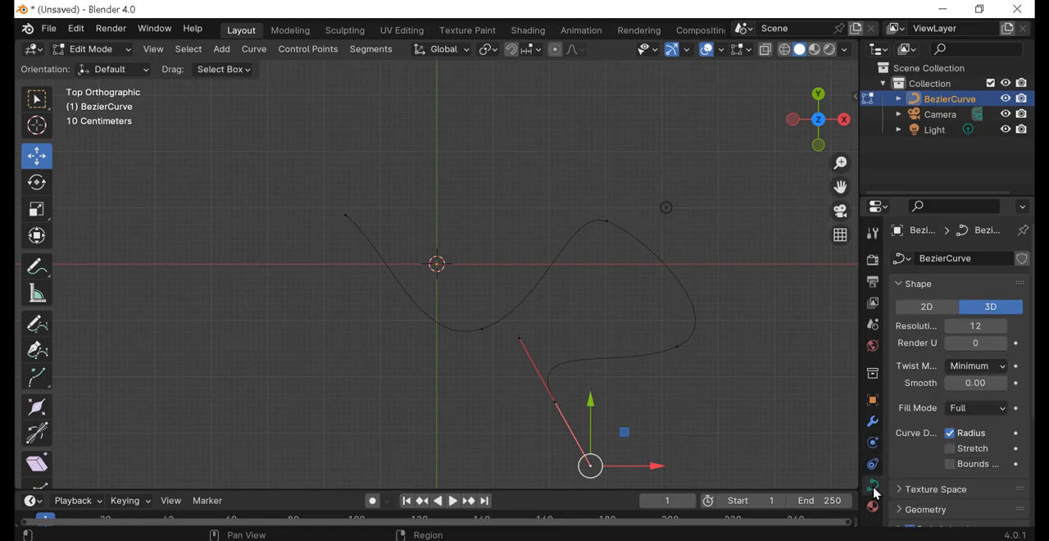
scroll(904, 450, down, 3)
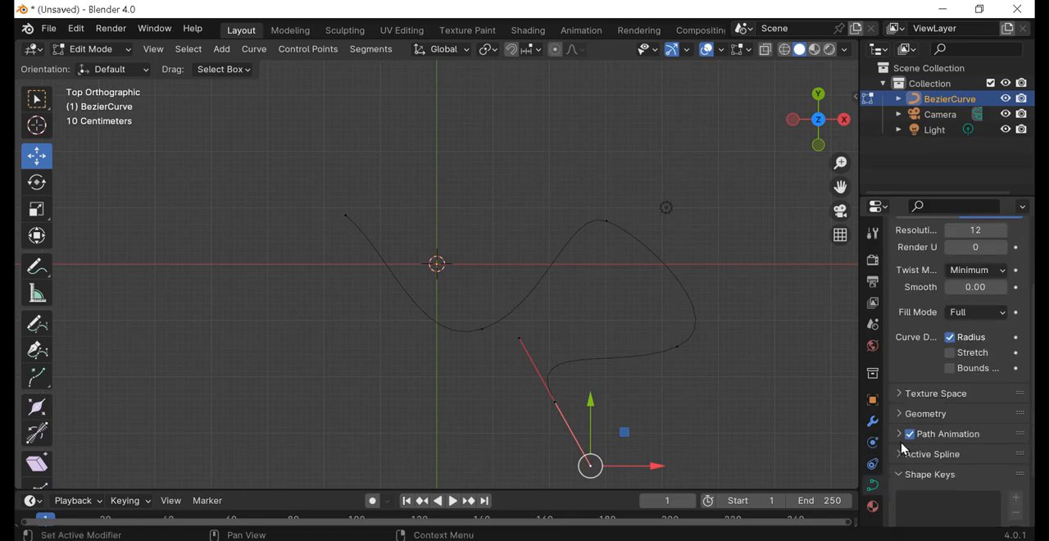
click(925, 413)
scroll(927, 461, down, 4)
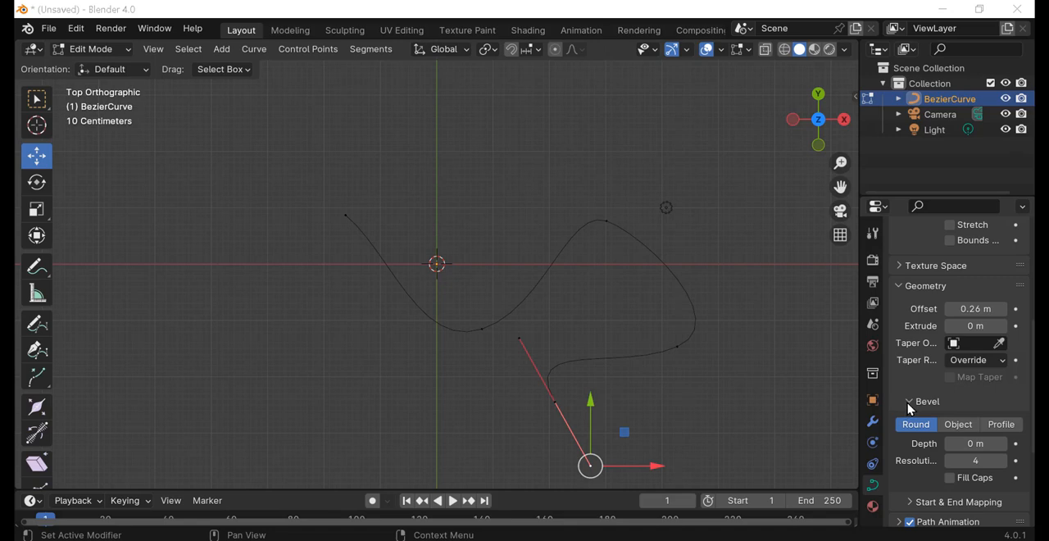
scroll(913, 406, down, 2)
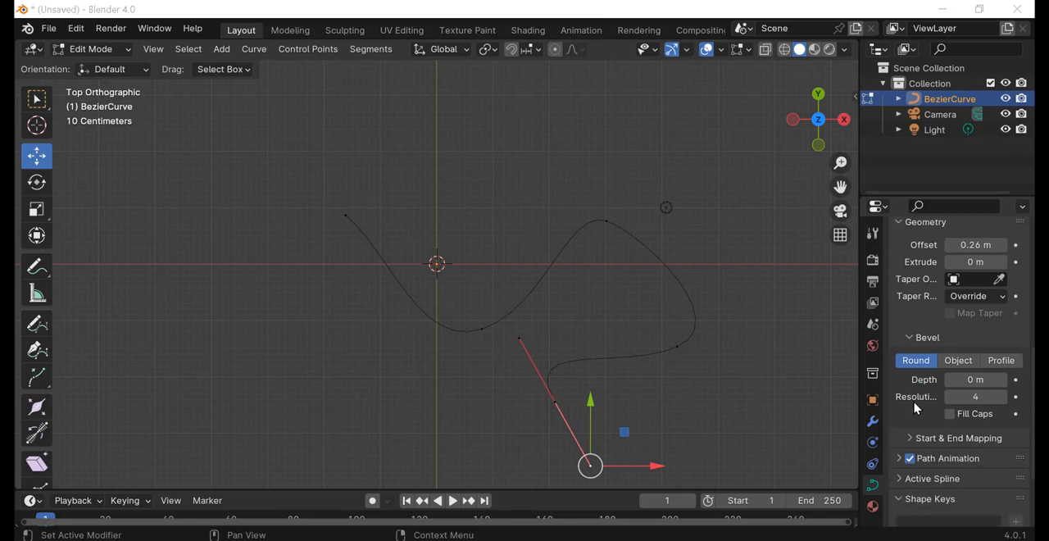
mouse_move(967, 379)
mouse_down()
mouse_move(1000, 380)
mouse_move(984, 380)
mouse_up()
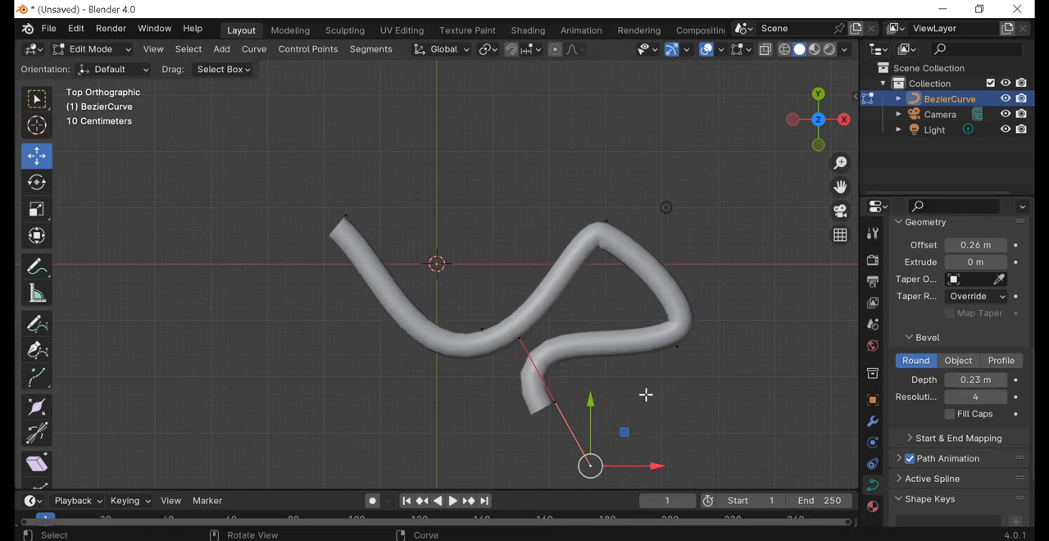
Step: Set the Bezier curve's bevel resolution to 8 and enable Fill Caps
middle_drag(647, 394, 588, 234)
scroll(527, 288, up, 4)
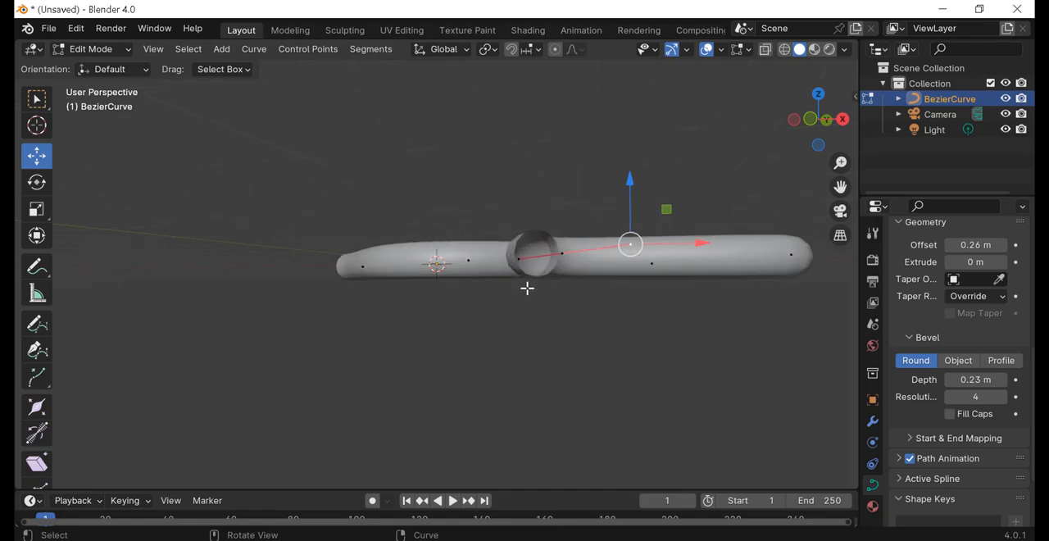
middle_drag(647, 328, 654, 356)
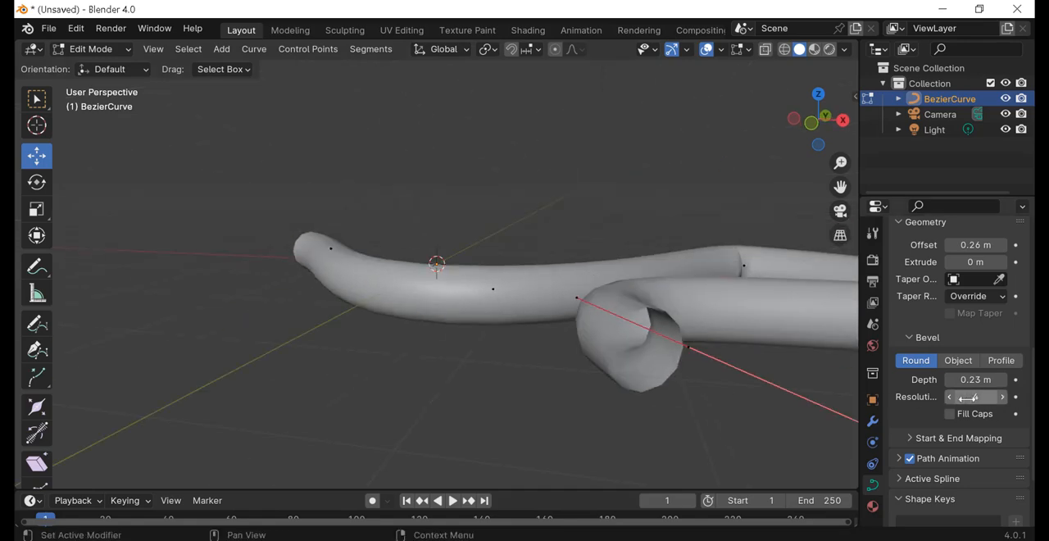
mouse_move(970, 397)
mouse_down()
mouse_move(981, 396)
mouse_move(951, 397)
mouse_move(972, 397)
mouse_up()
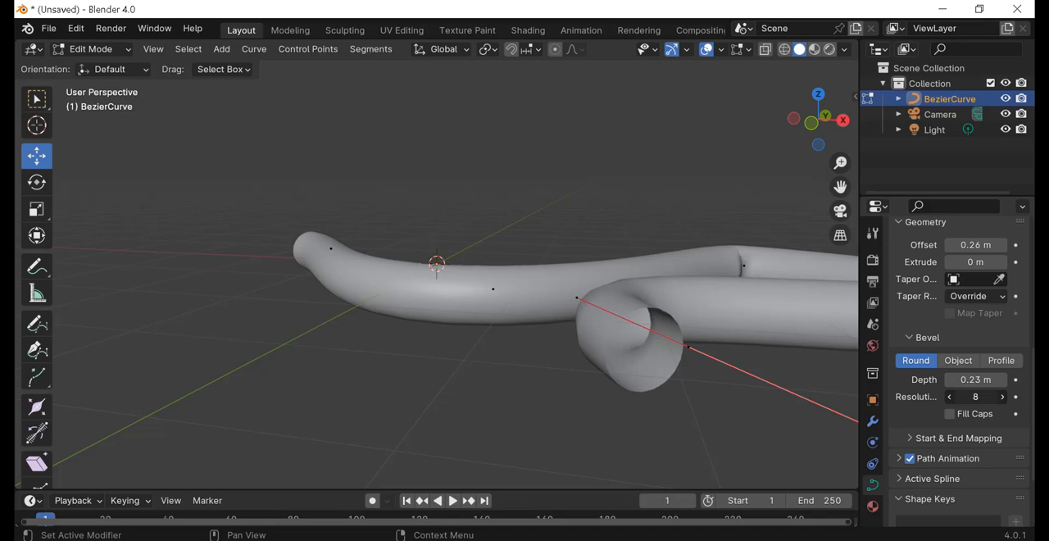
click(951, 414)
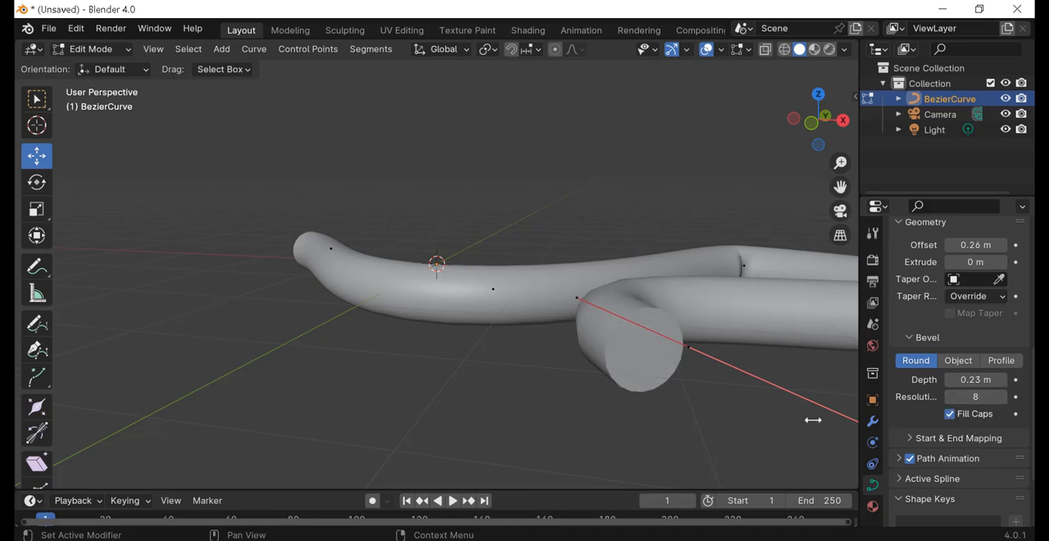
Step: Turn Fill Caps off and on again and inspect both ends of the tube
scroll(429, 377, down, 3)
middle_drag(429, 377, 697, 362)
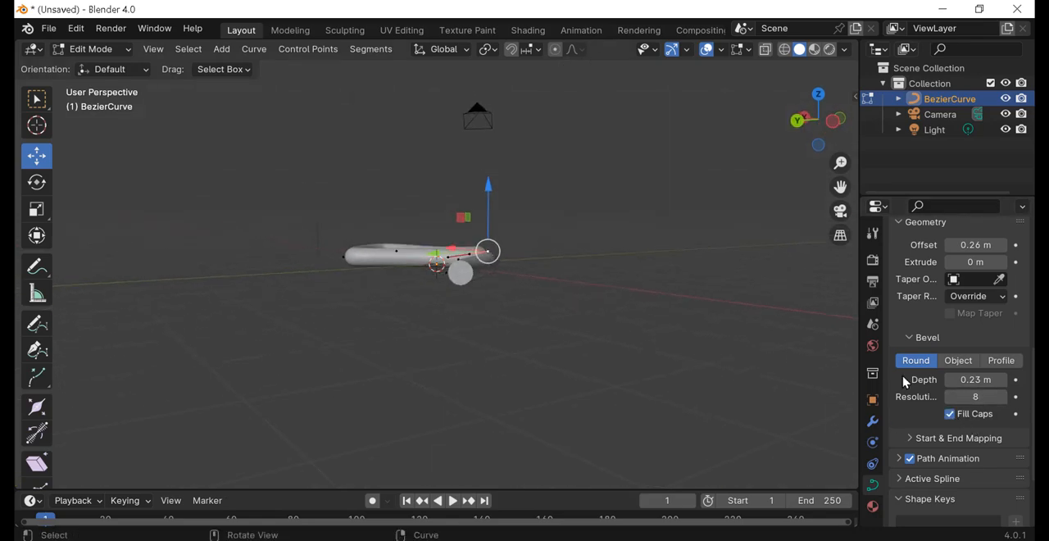
click(951, 415)
click(950, 414)
scroll(550, 347, up, 4)
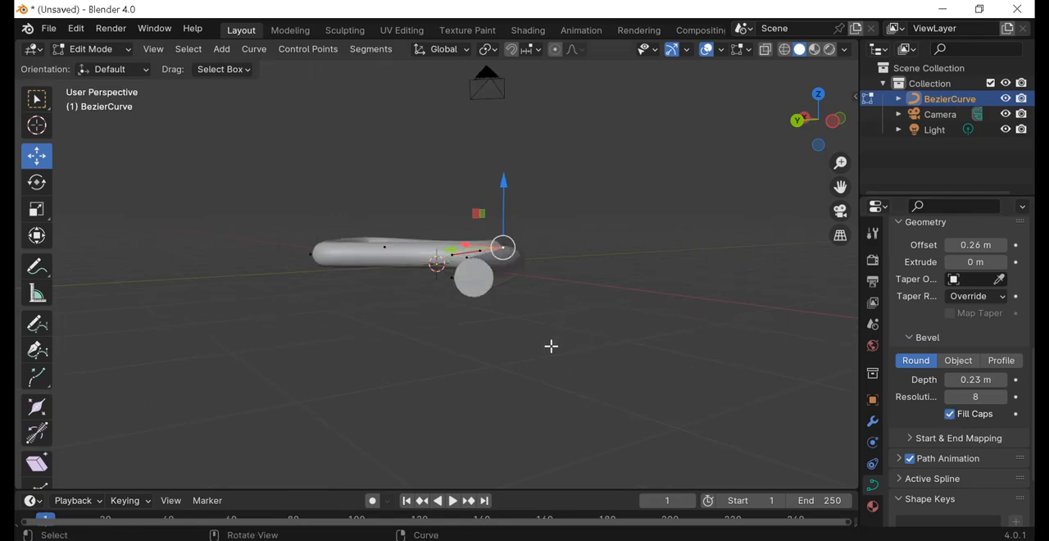
middle_drag(619, 304, 525, 317)
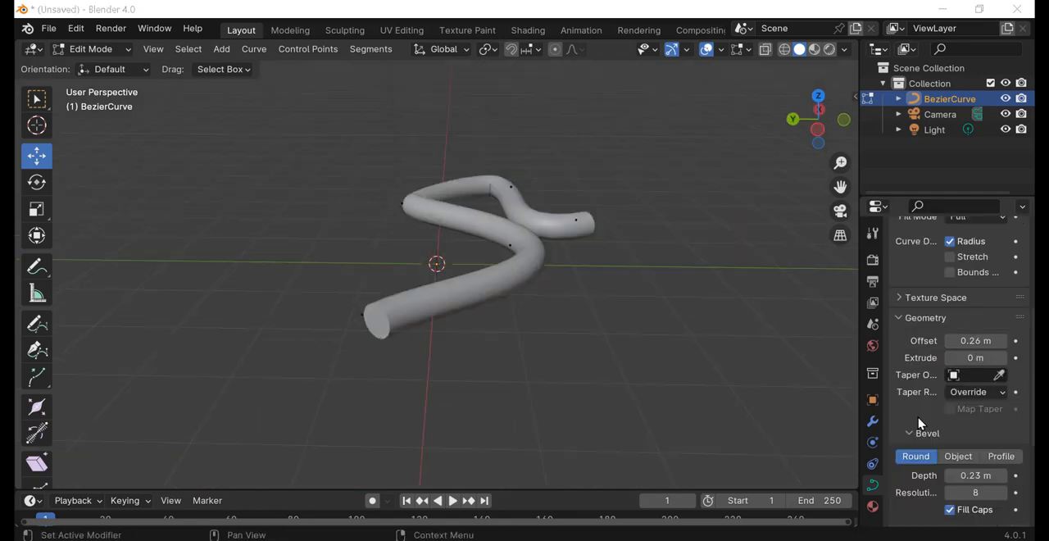
scroll(925, 433, down, 3)
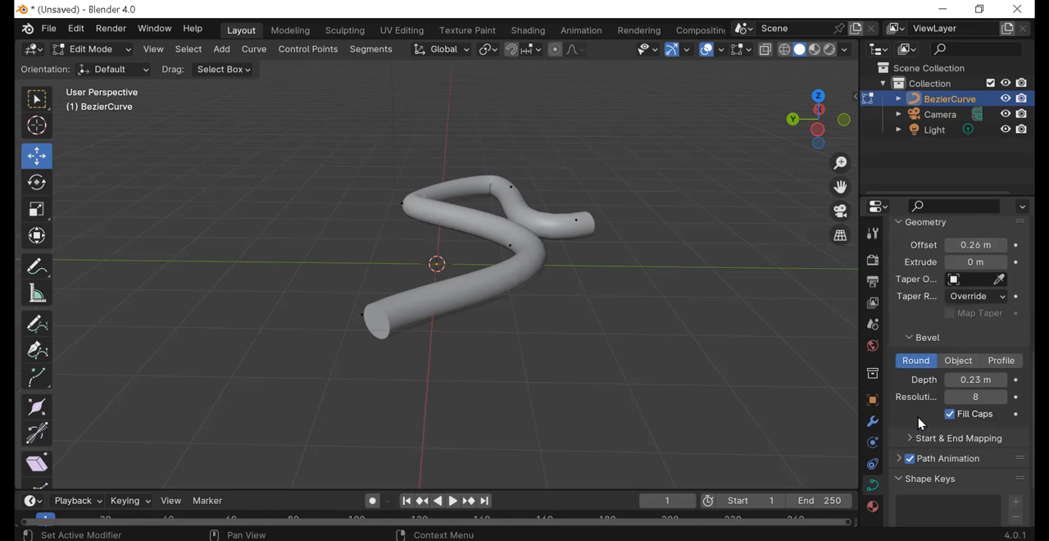
Step: Try a geometry Extrude of 0.85 m on the beveled curve, view its shape, and reduce the value to 0.01 m
scroll(919, 378, up, 1)
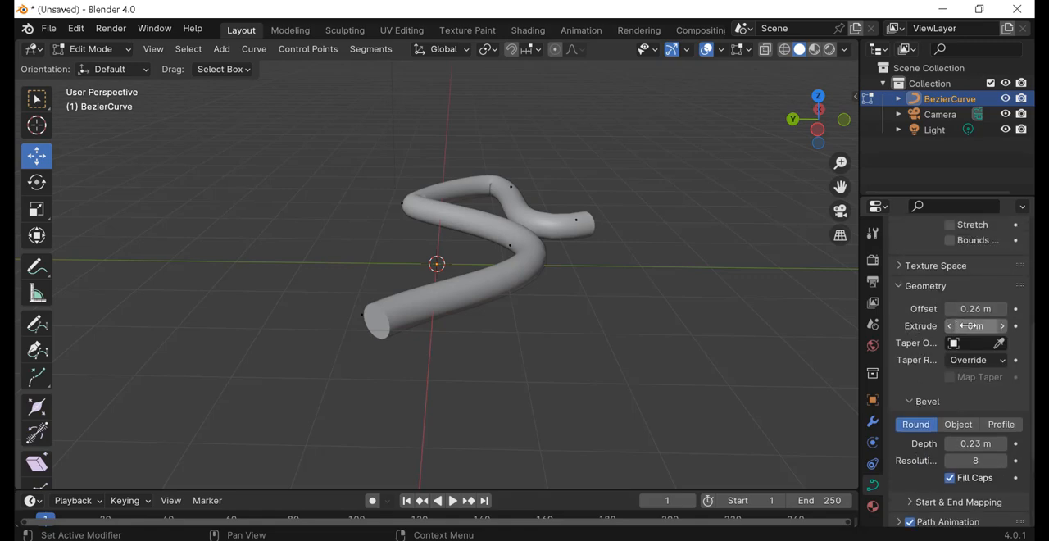
drag(971, 326, 1042, 326)
scroll(580, 357, down, 2)
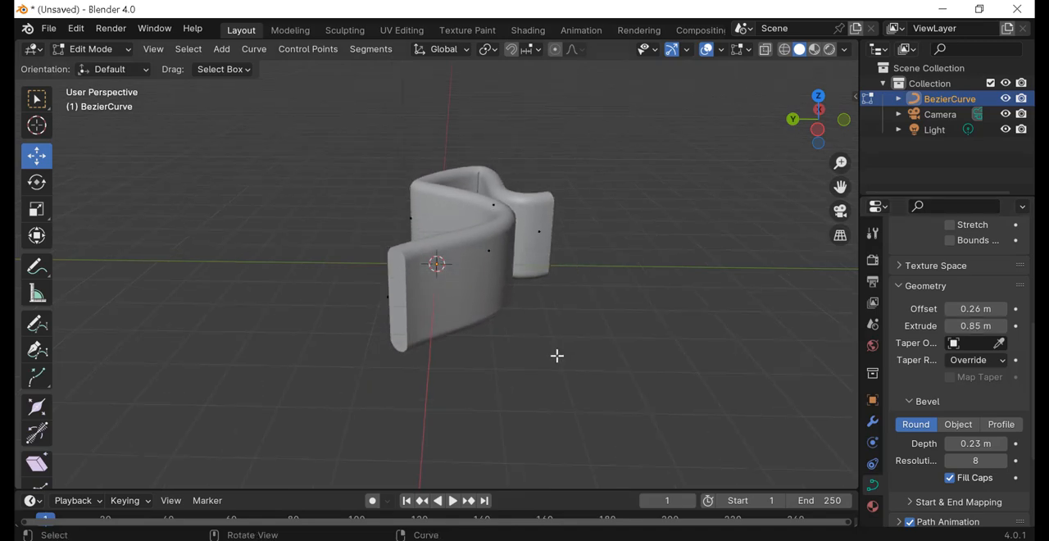
middle_drag(557, 356, 640, 332)
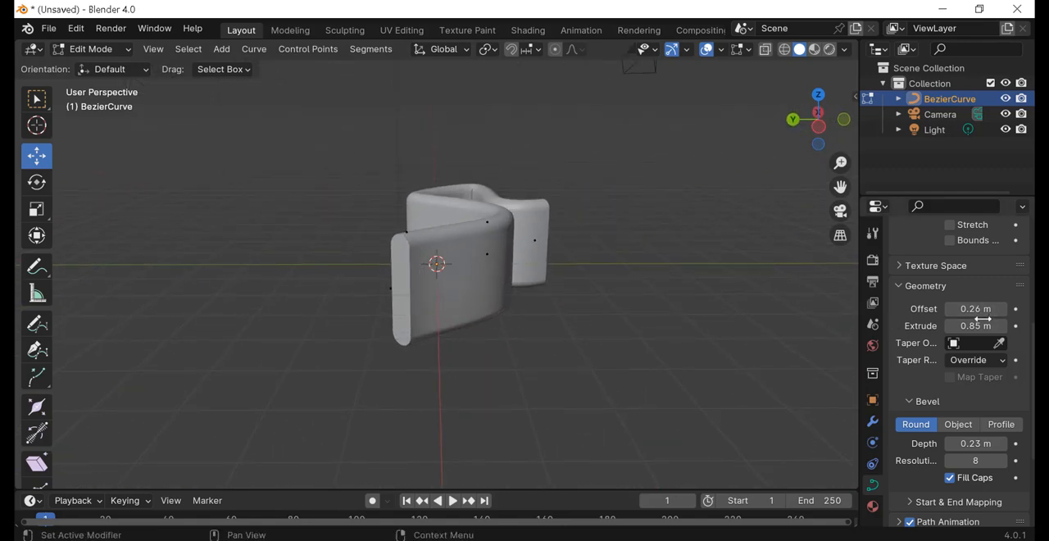
drag(983, 320, 914, 319)
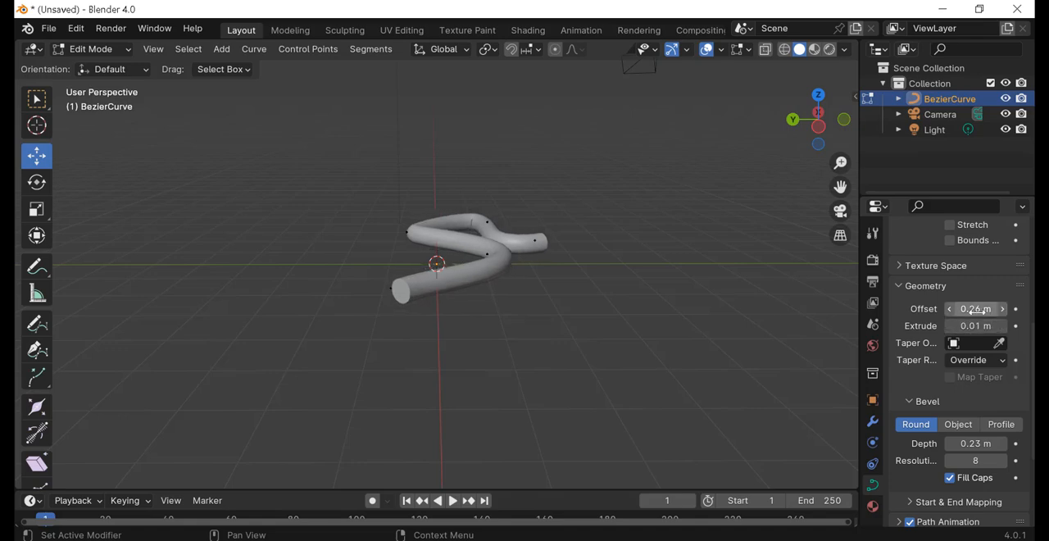
Step: Set the curve's Extrude to 0 m, try offsets such as 0.1 m and -0.09 m, and reset Offset to 0 m
drag(977, 324, 1000, 308)
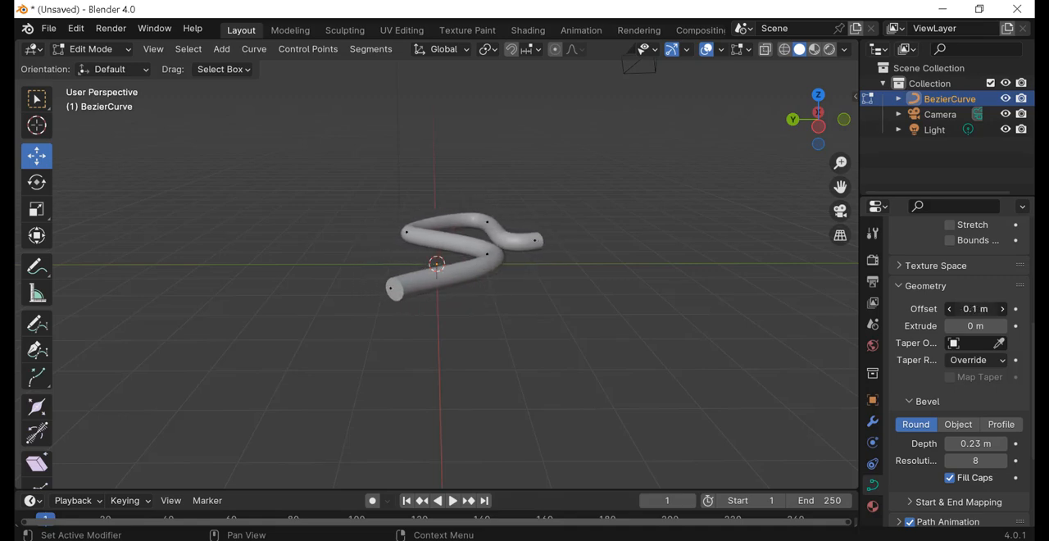
drag(975, 309, 1025, 309)
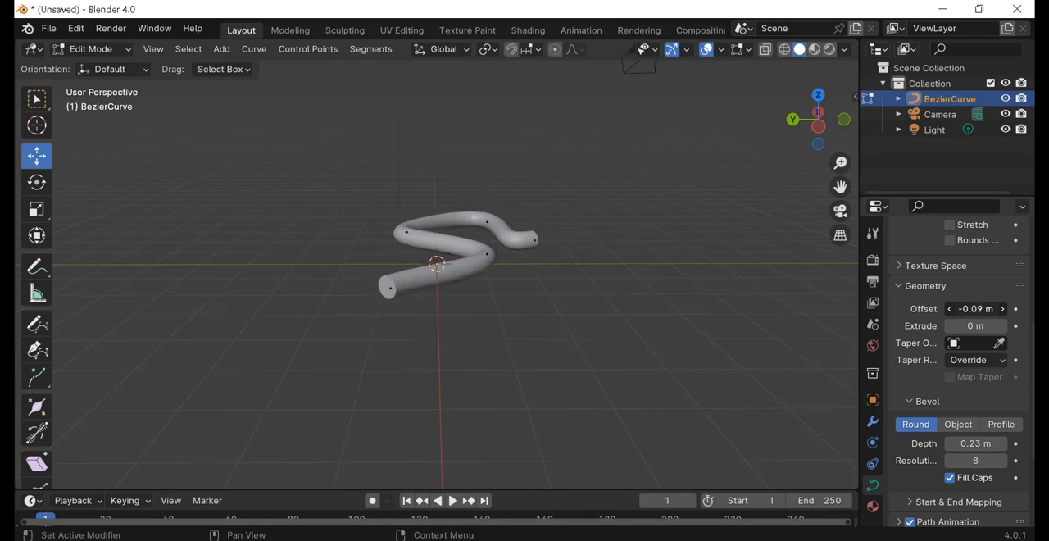
click(976, 309)
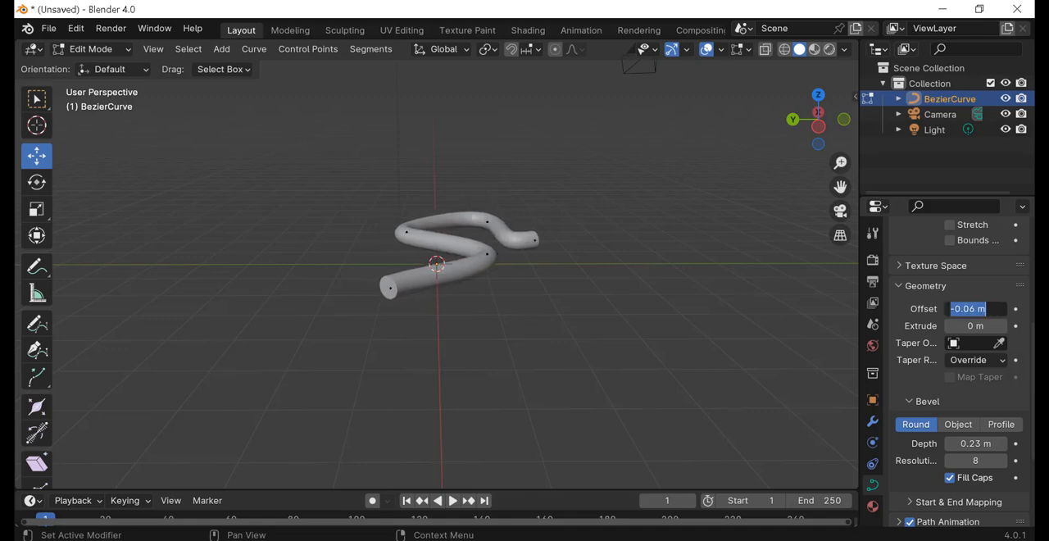
key(Return)
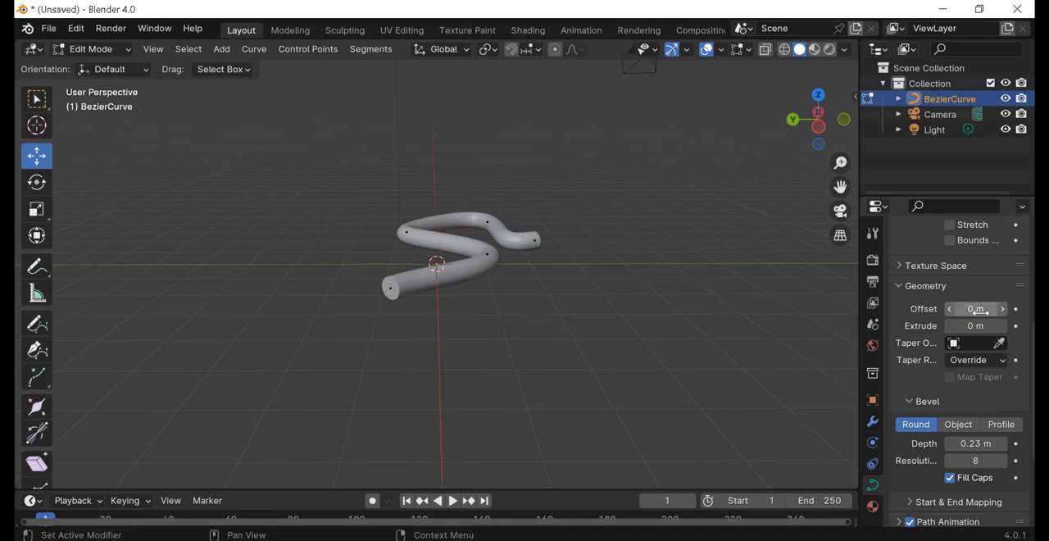
Step: Change the curve's Fill Mode to Back and view the partial tube from the side
scroll(911, 331, up, 4)
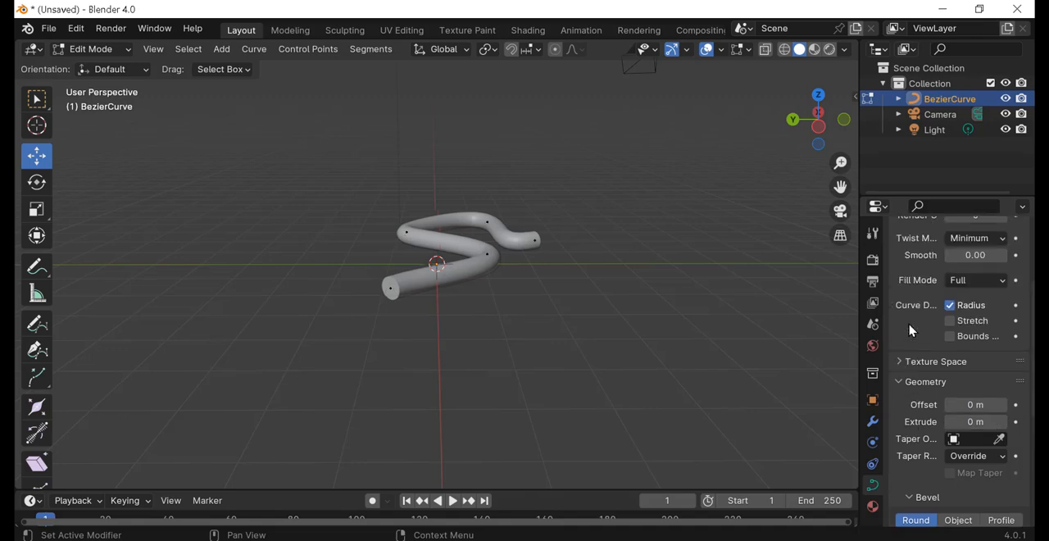
scroll(912, 331, up, 1)
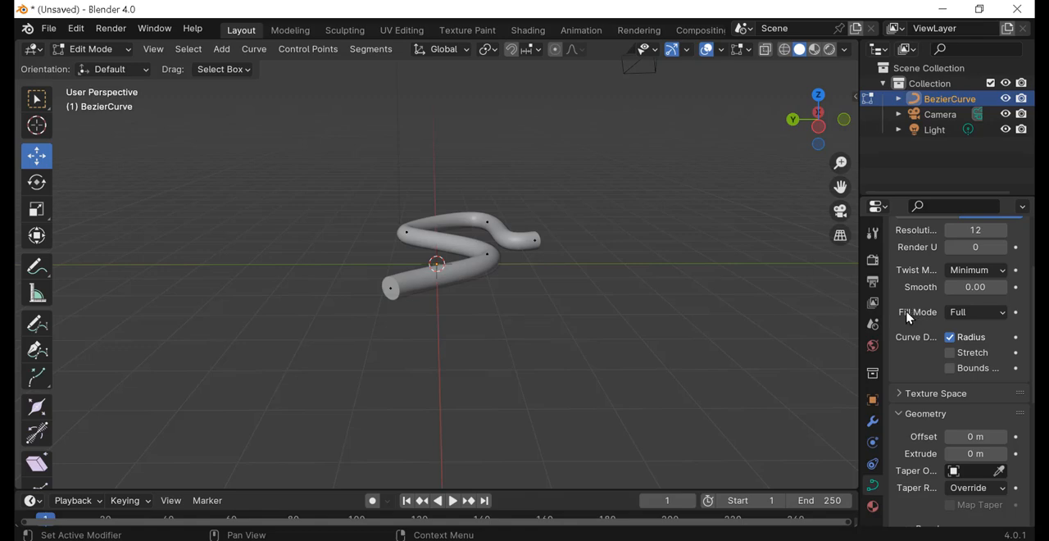
click(1001, 317)
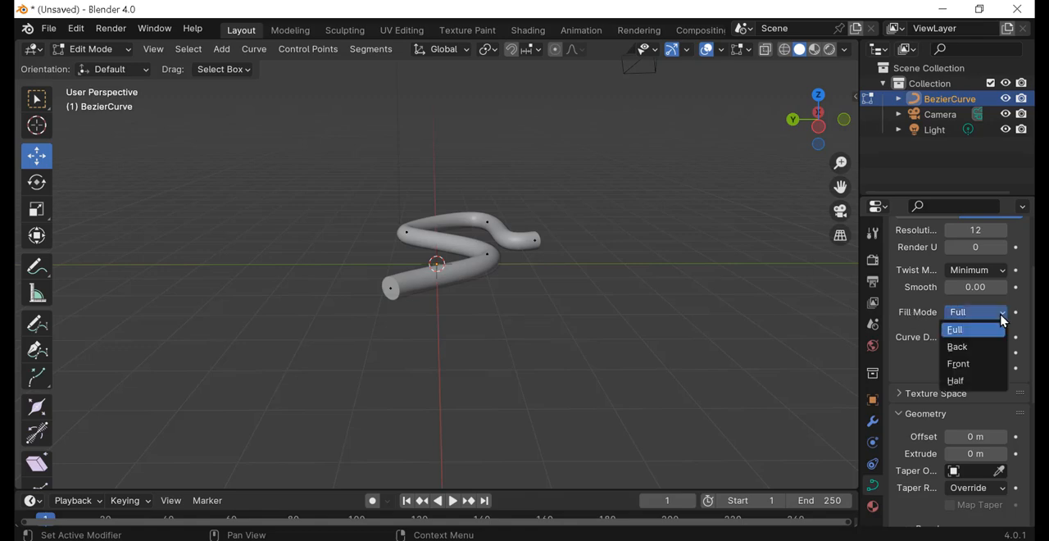
click(961, 346)
scroll(586, 302, up, 6)
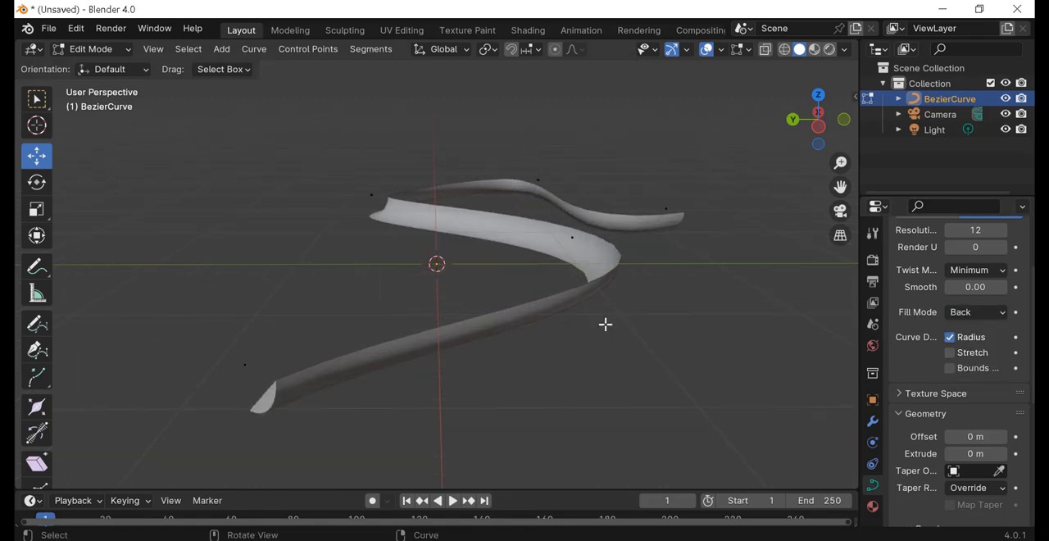
middle_drag(605, 325, 733, 337)
Step: Try the Front and Half fill modes on the curve and inspect each resulting tube shape
click(985, 320)
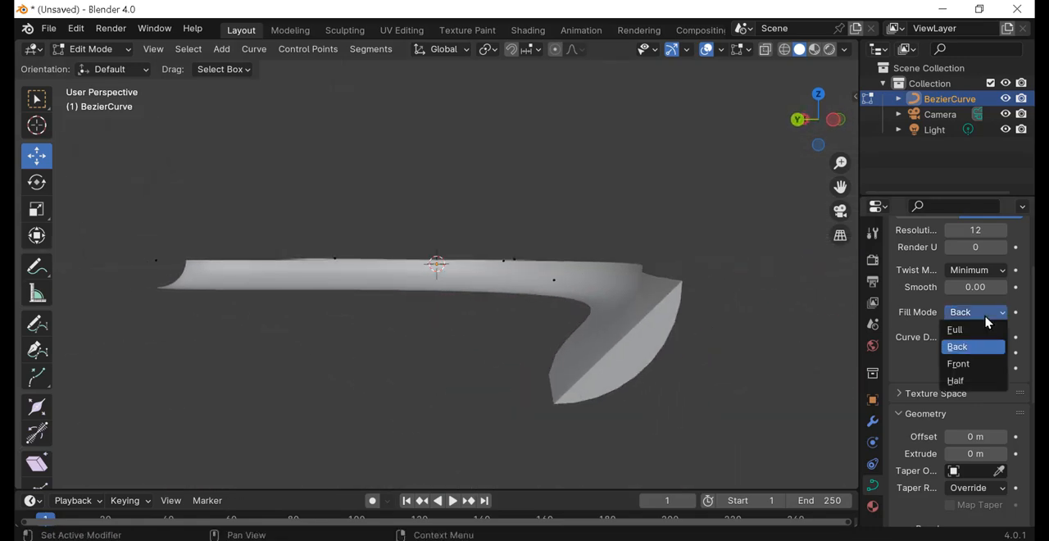
click(976, 364)
middle_drag(666, 309, 766, 316)
click(1002, 313)
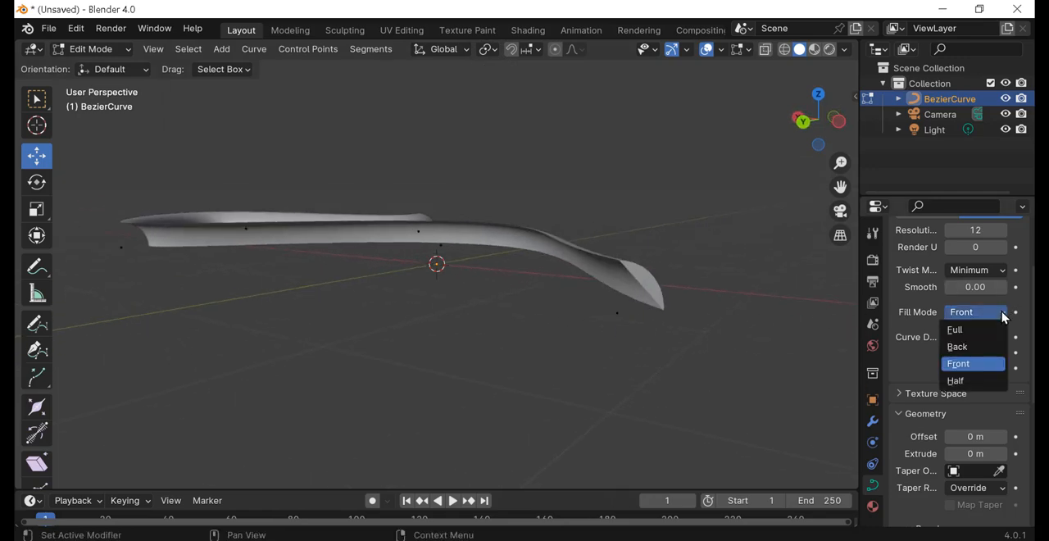
click(974, 382)
middle_drag(710, 298, 819, 302)
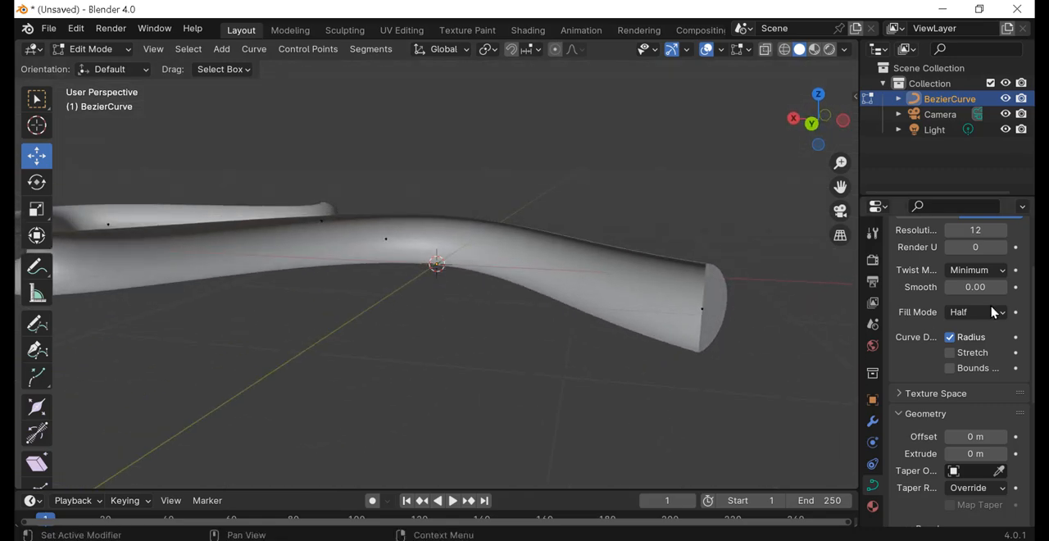
Step: Restore the curve's Fill Mode to Full and view the complete capped tube
click(998, 312)
click(957, 330)
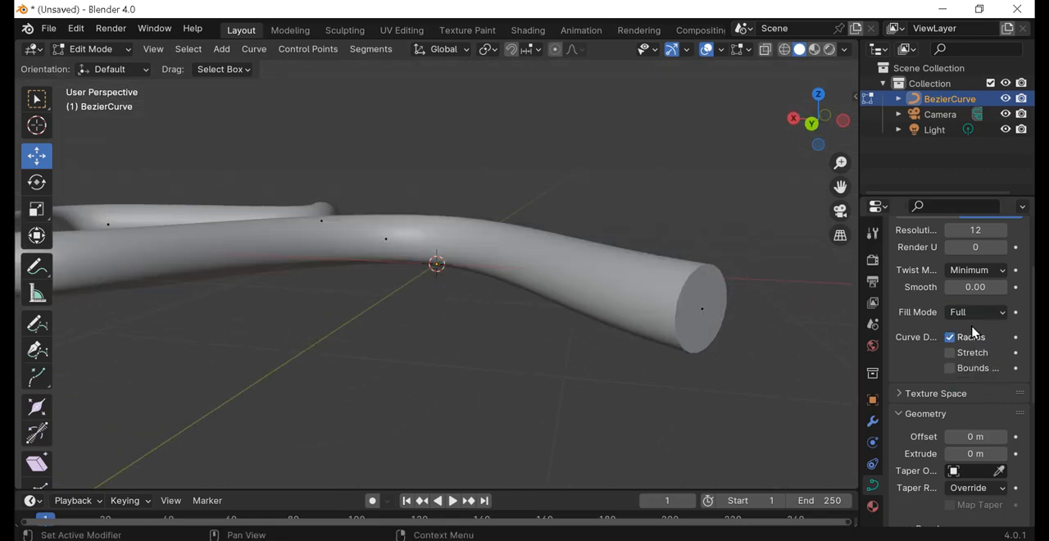
middle_drag(729, 266, 586, 302)
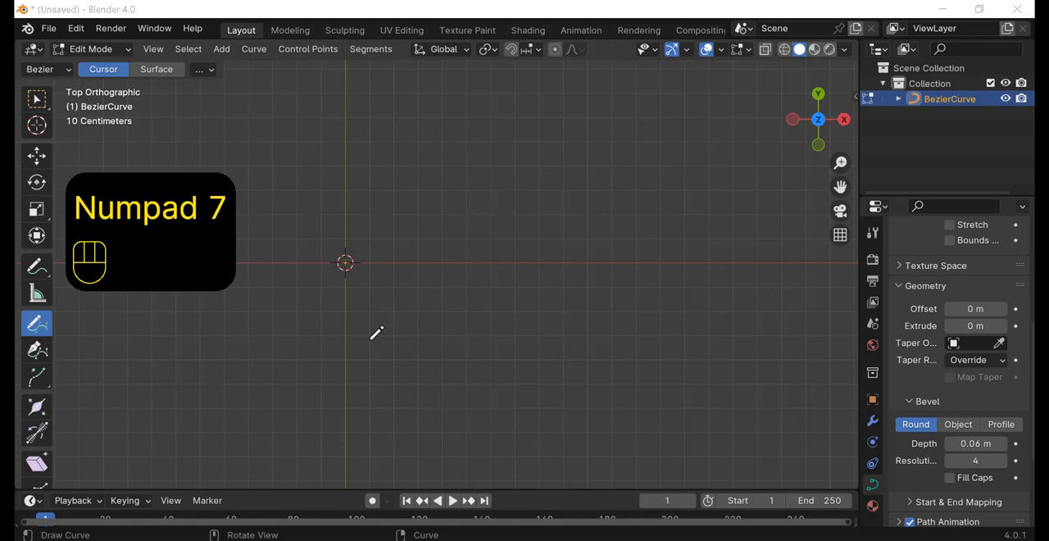
shift+middle_drag(377, 333, 499, 314)
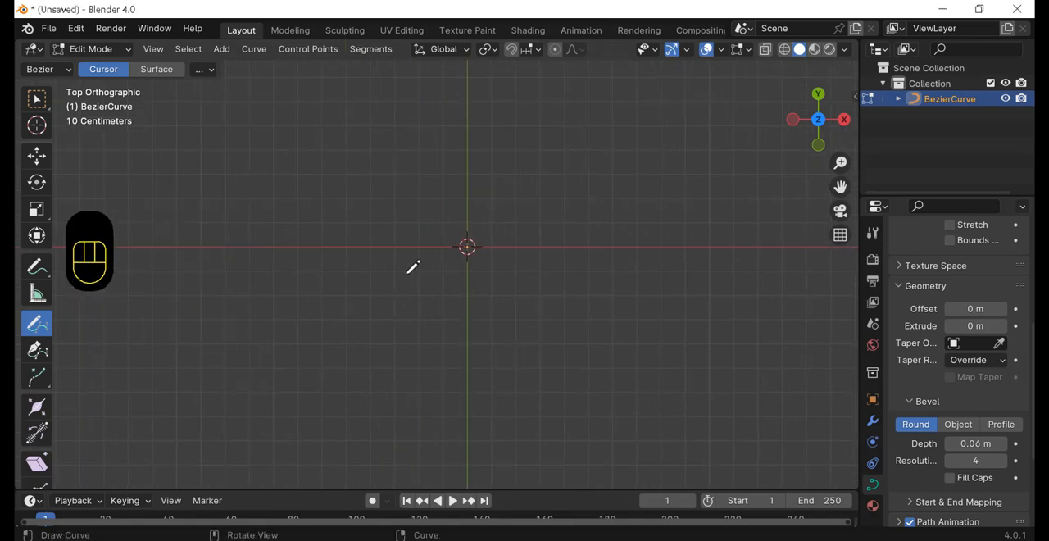
Step: Draw a thick freehand curve around the origin with the Draw tool, leaving a gap between its two ends
mouse_move(356, 243)
mouse_down()
mouse_move(544, 162)
mouse_move(658, 354)
mouse_move(455, 486)
mouse_move(351, 352)
mouse_move(354, 322)
mouse_up()
middle_drag(442, 398, 631, 298)
scroll(585, 327, up, 3)
shift+middle_drag(587, 322, 497, 327)
scroll(544, 298, up, 3)
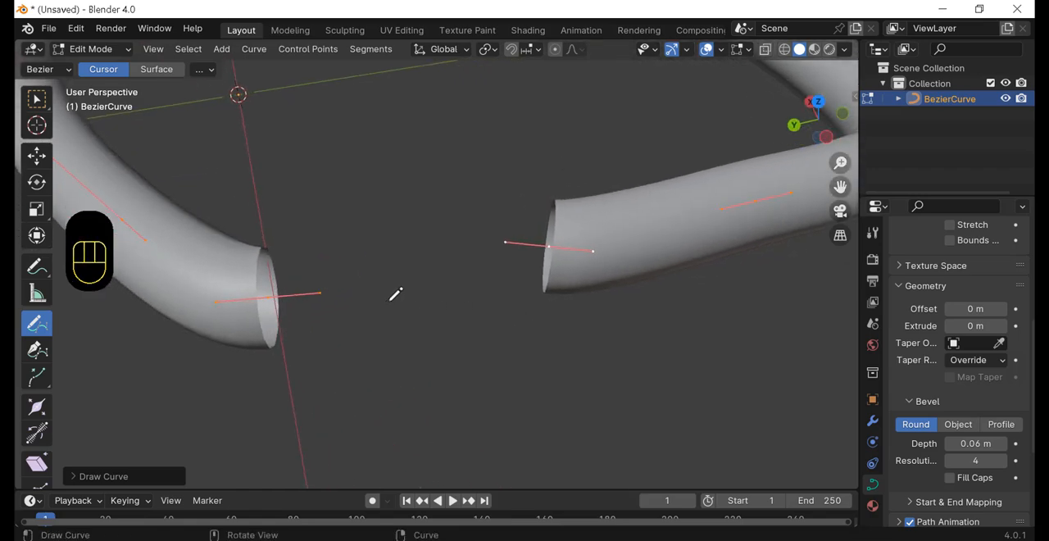
Step: Activate the Move tool and select the two curve end points on either side of the gap
click(36, 156)
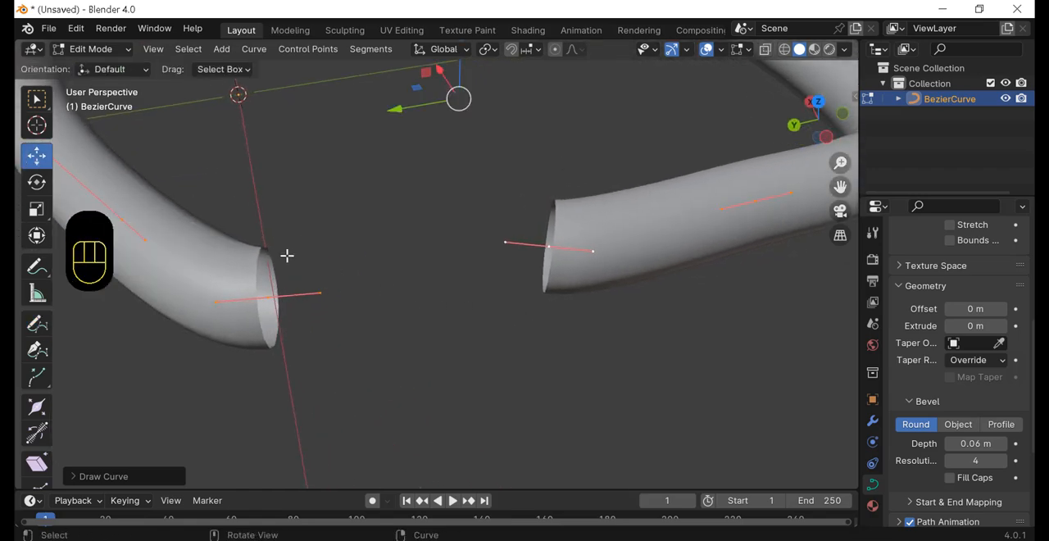
click(506, 243)
click(549, 245)
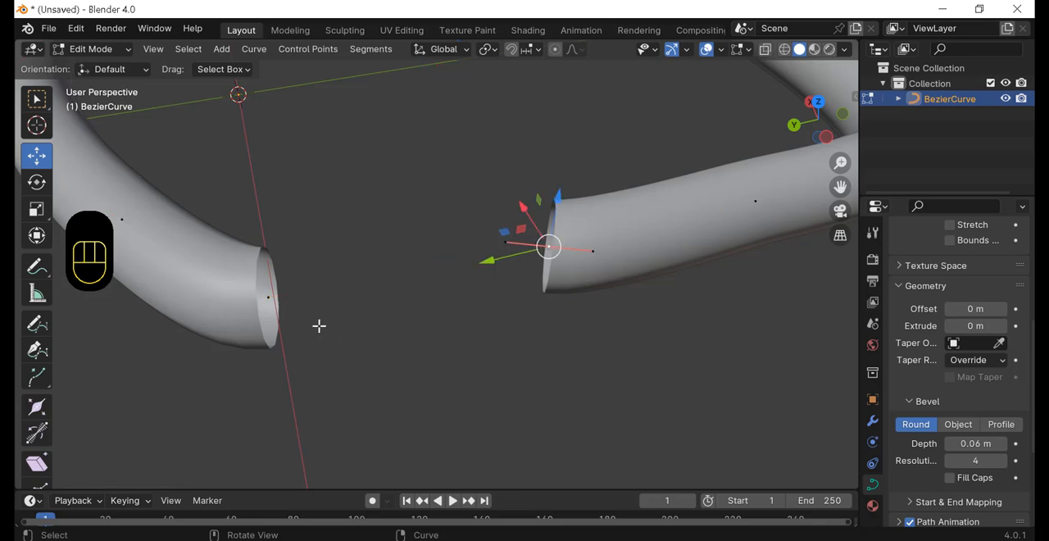
shift+click(268, 296)
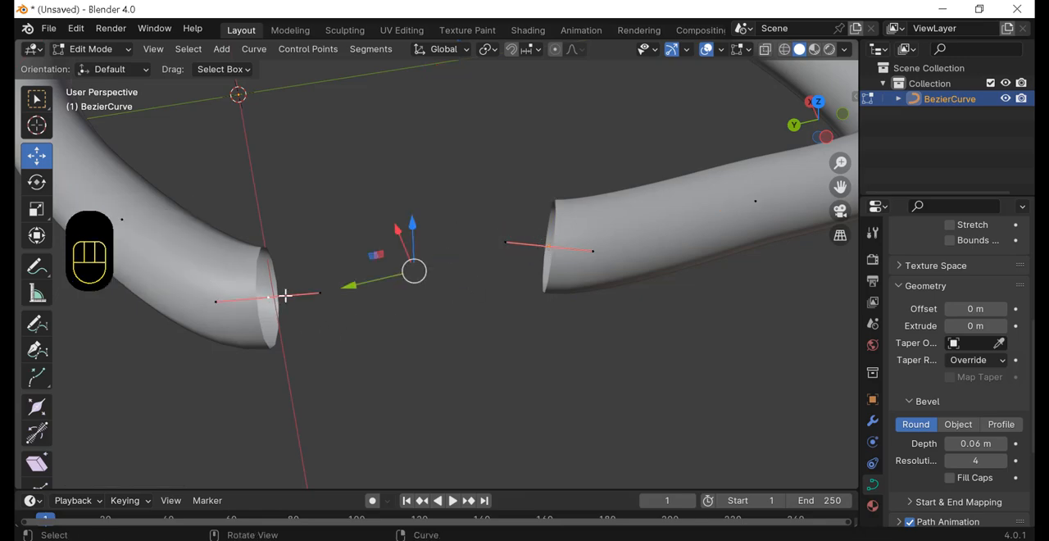
middle_drag(430, 316, 424, 326)
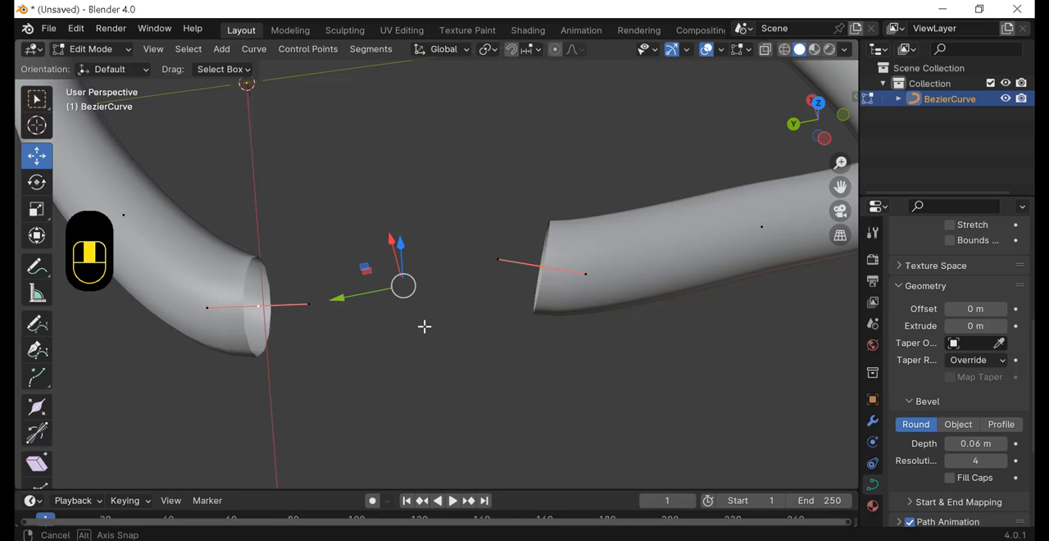
Step: Join the two selected curve ends with Make Segment, undo the join, and make the segment again
right_click(407, 288)
mouse_move(412, 297)
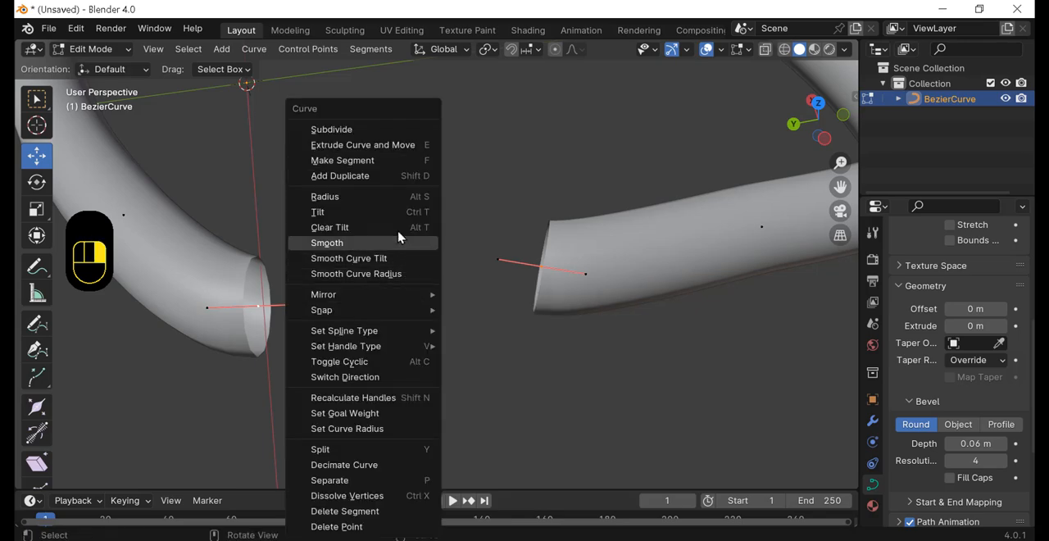
click(388, 162)
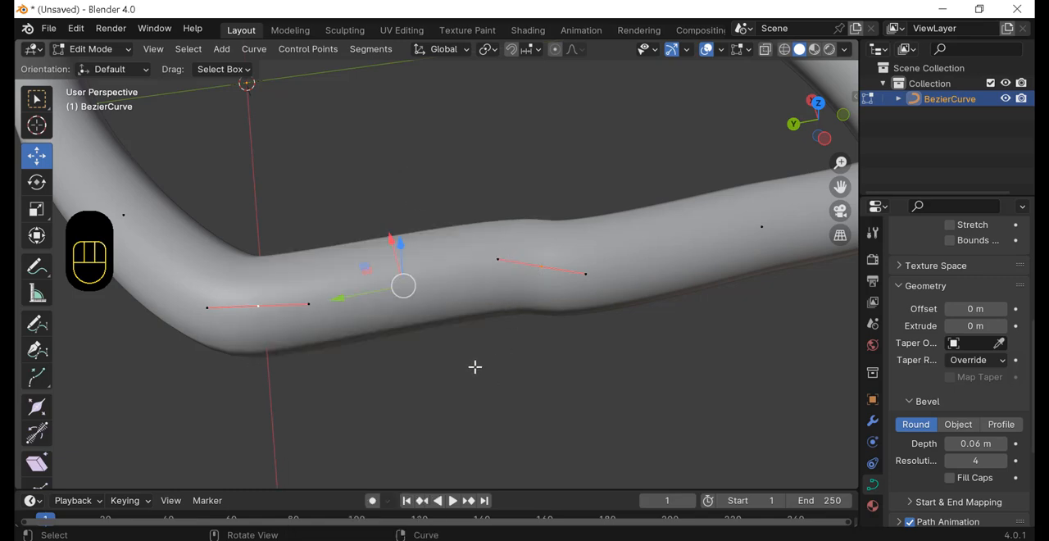
middle_drag(475, 367, 468, 372)
key(ctrl+z)
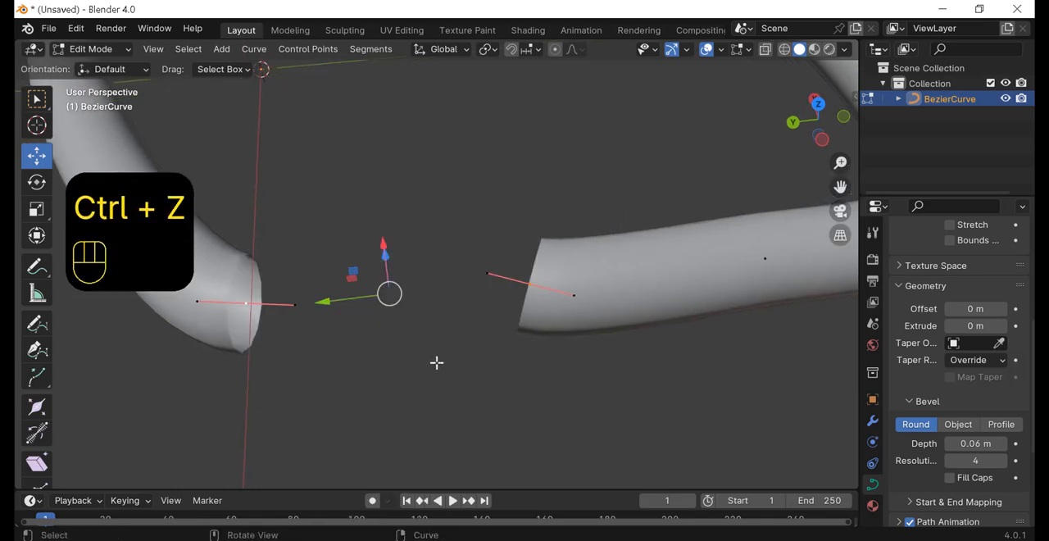
key(f)
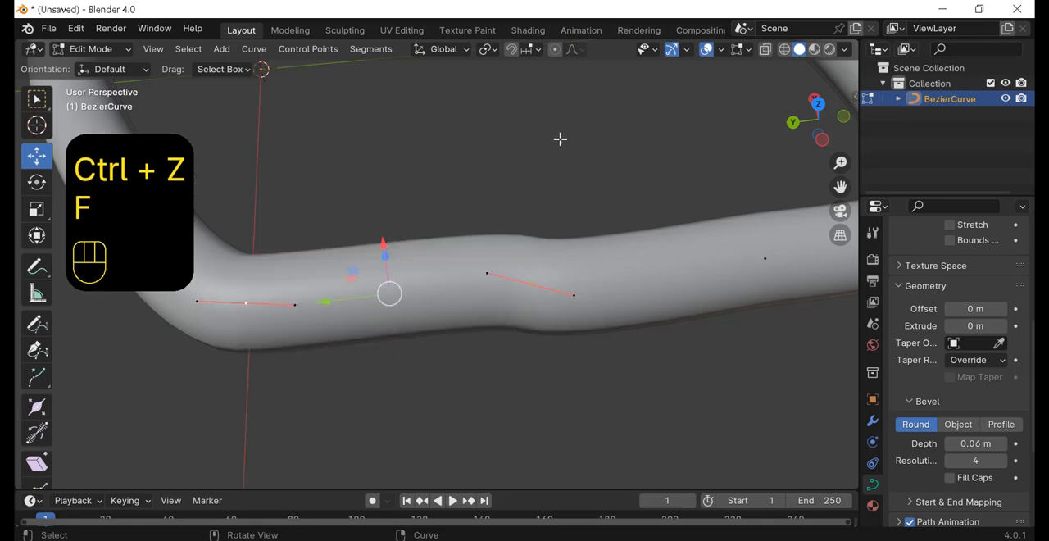
Step: Undo the most recent edits to the thick curve
key(ctrl+z)
key(ctrl+z)
key(ctrl+z)
key(ctrl+z)
key(ctrl+z)
key(ctrl+z)
key(ctrl+z)
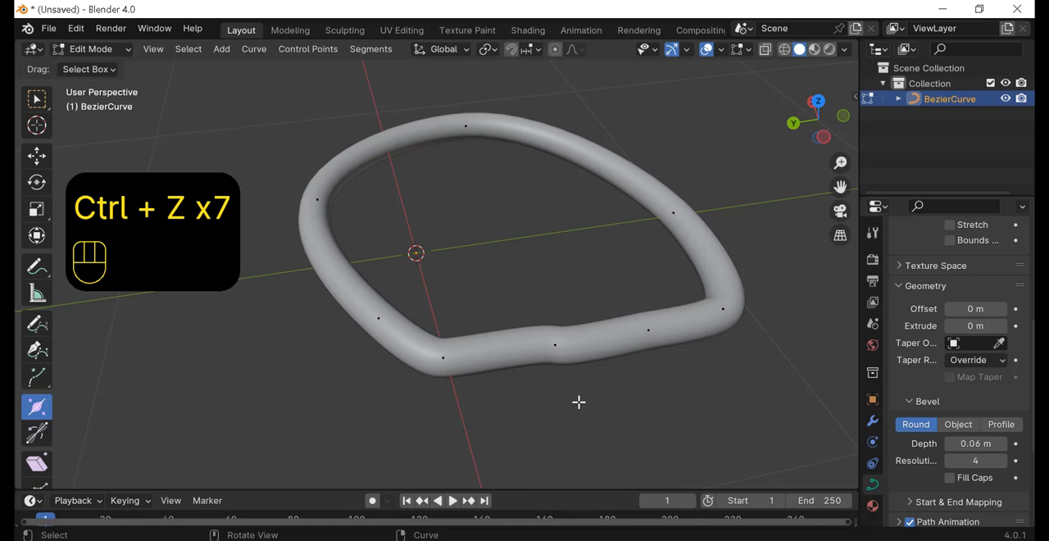
Step: Select two neighbouring control points on the far side of the loop and separate the segment between them into a new object
middle_drag(581, 292, 555, 255)
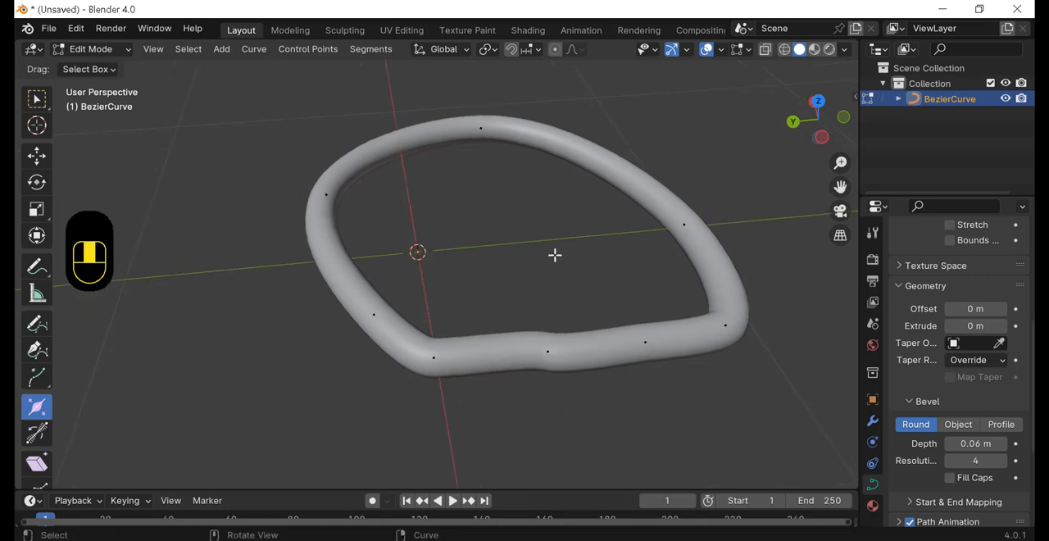
click(685, 223)
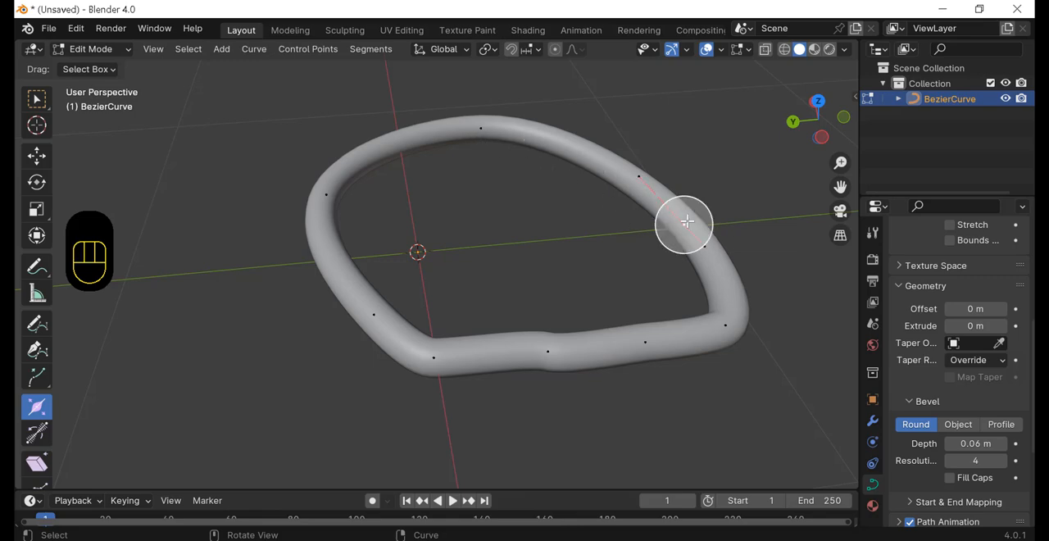
shift+click(478, 129)
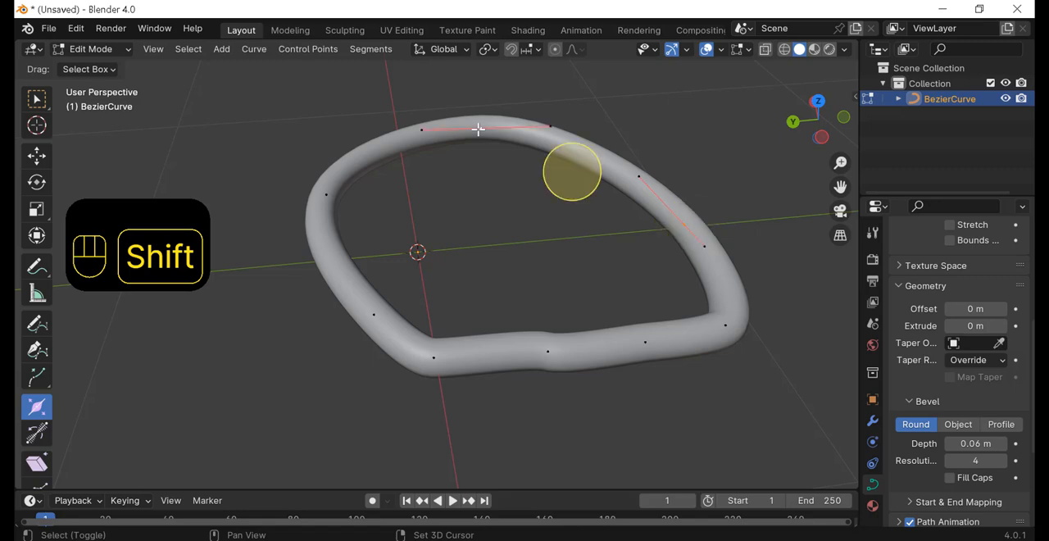
middle_drag(534, 227, 609, 227)
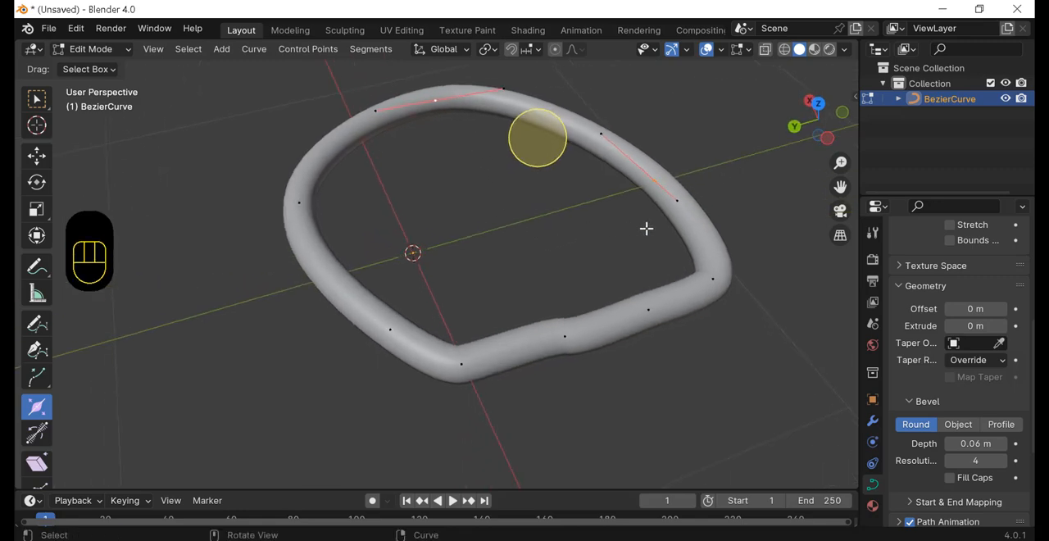
middle_drag(602, 174, 599, 164)
shift+middle_drag(549, 236, 528, 253)
right_click(496, 176)
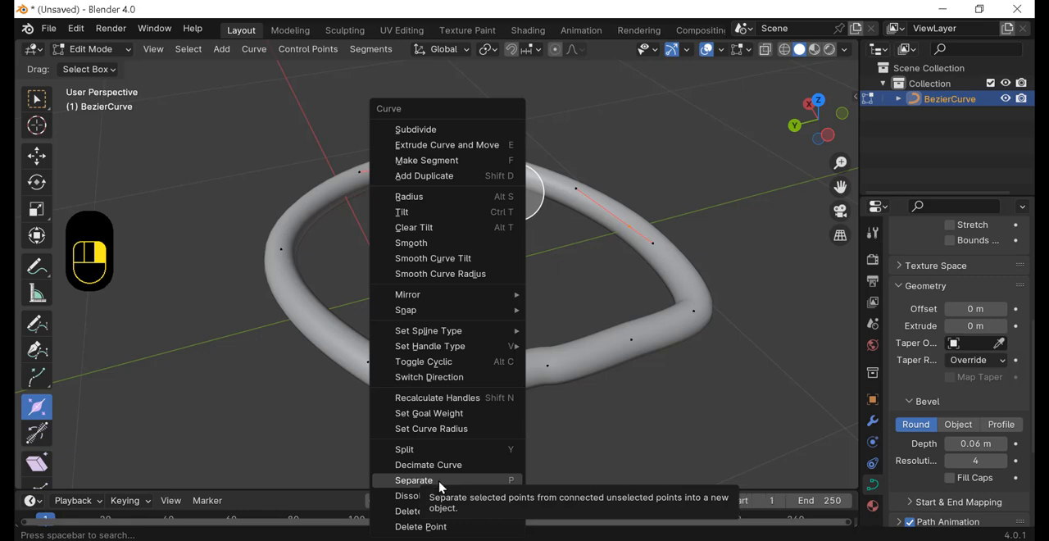
middle_drag(577, 248, 585, 250)
key(p)
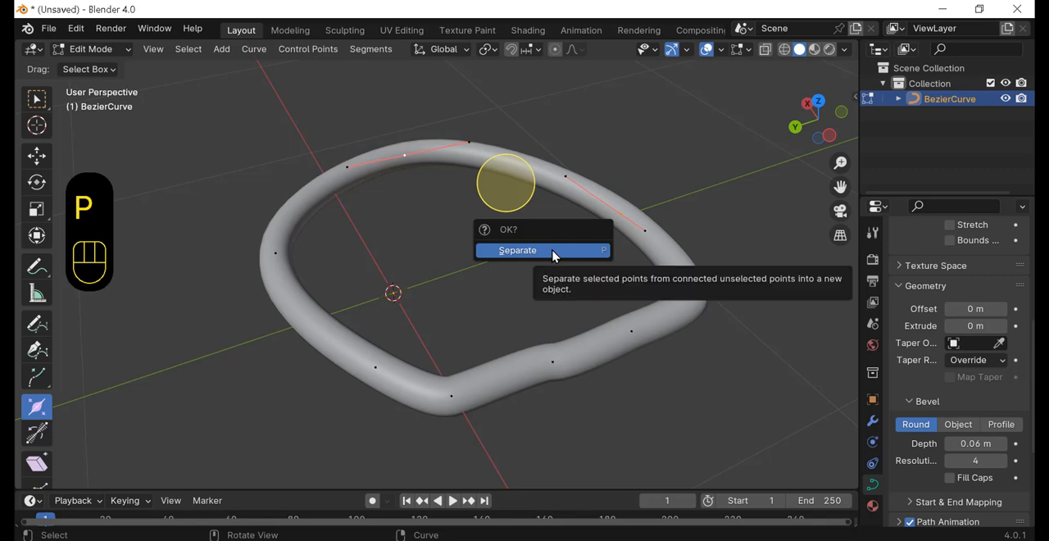
click(554, 256)
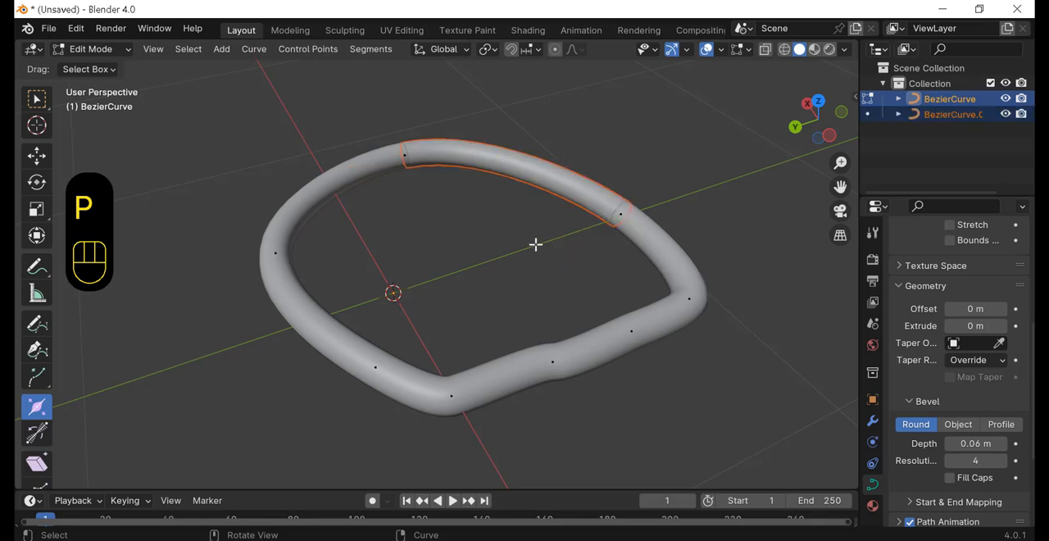
Step: With the Radius tool, fatten the tube at the control point near the lower corner, and shrink it there to a narrow neck
click(36, 155)
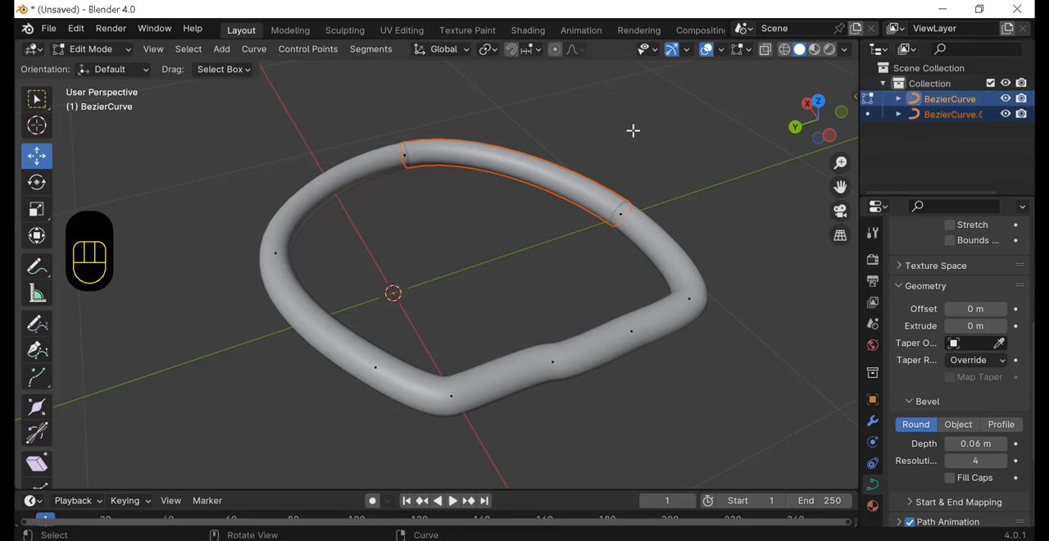
drag(443, 264, 374, 279)
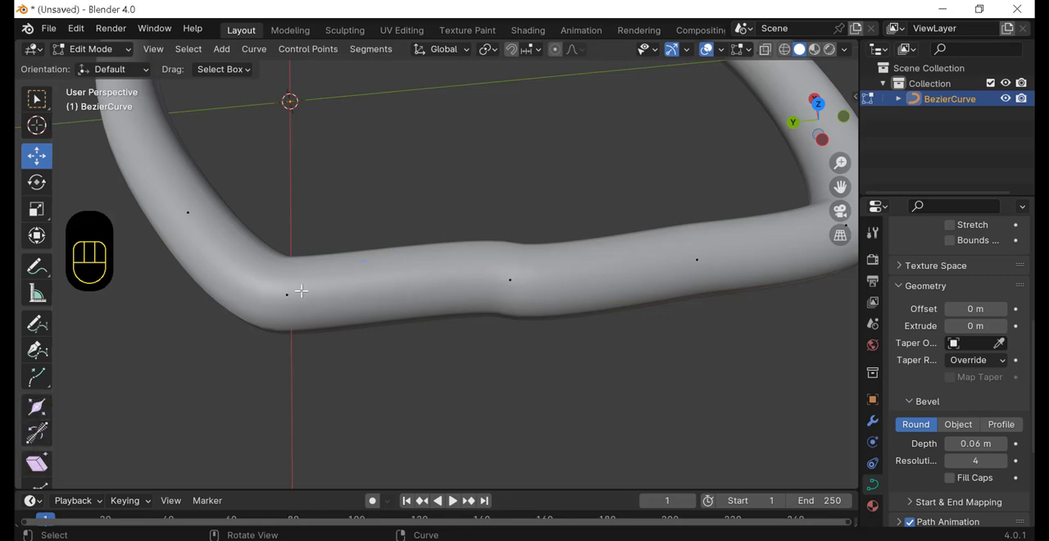
click(693, 263)
middle_drag(567, 401, 431, 369)
click(36, 407)
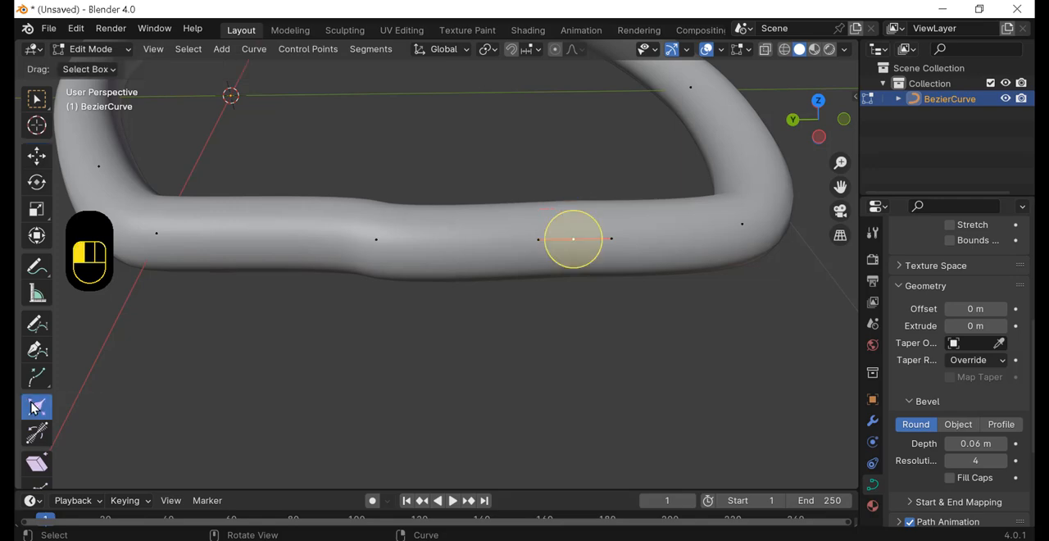
drag(599, 232, 614, 211)
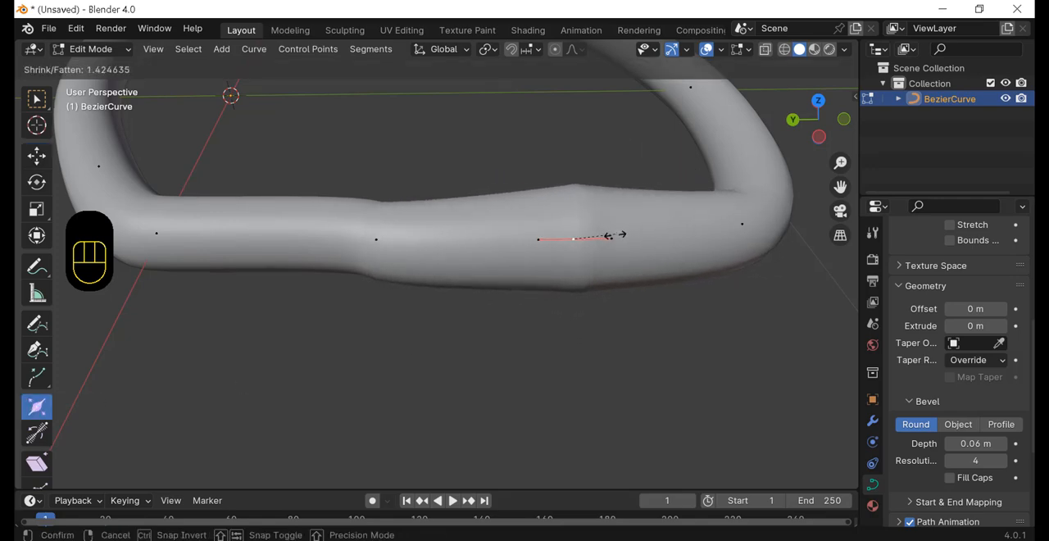
click(626, 230)
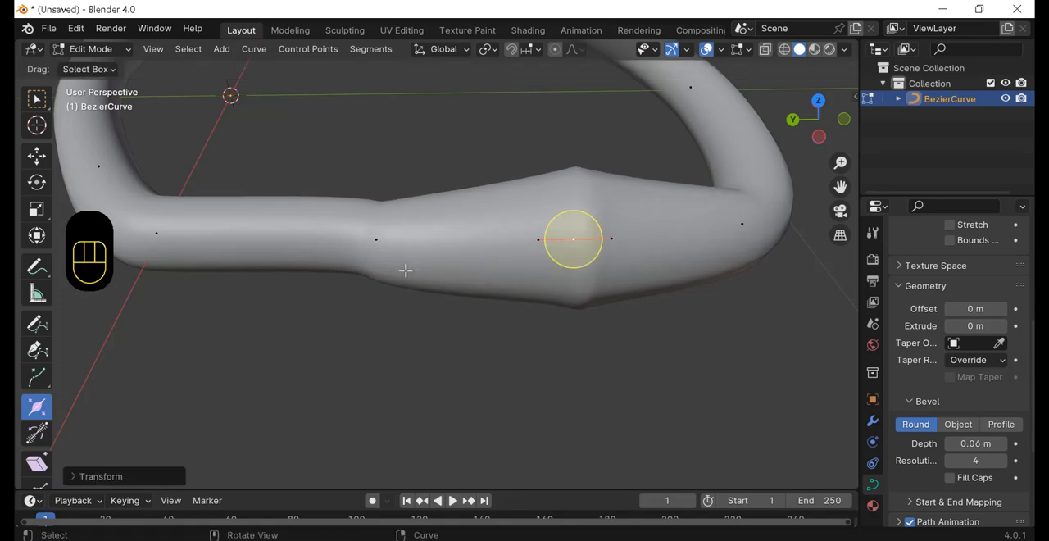
drag(604, 227, 573, 241)
Step: Select one control point on the near bend and one on the far side of the loop, and shrink their radius to about 0.5
middle_drag(166, 378, 206, 362)
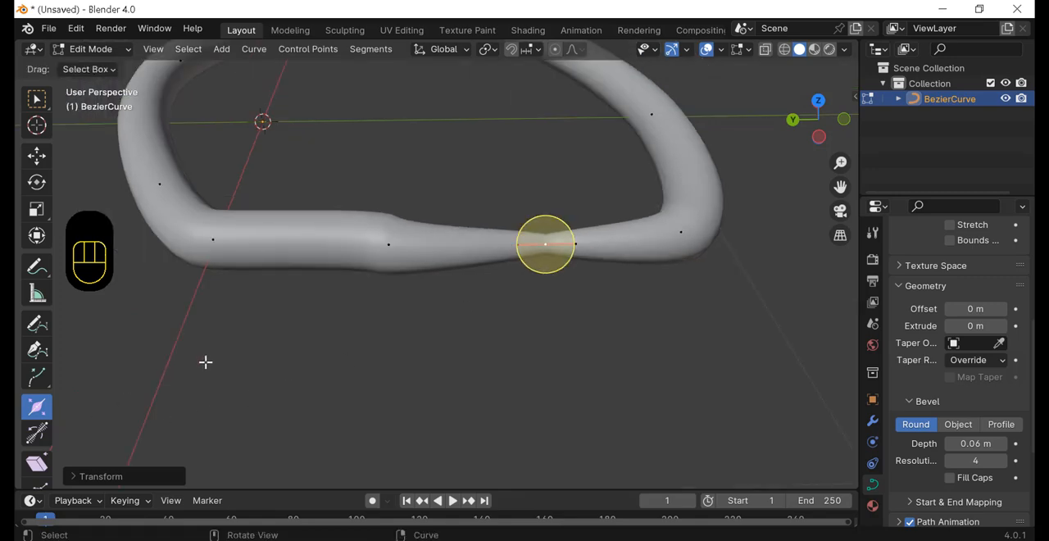
click(153, 180)
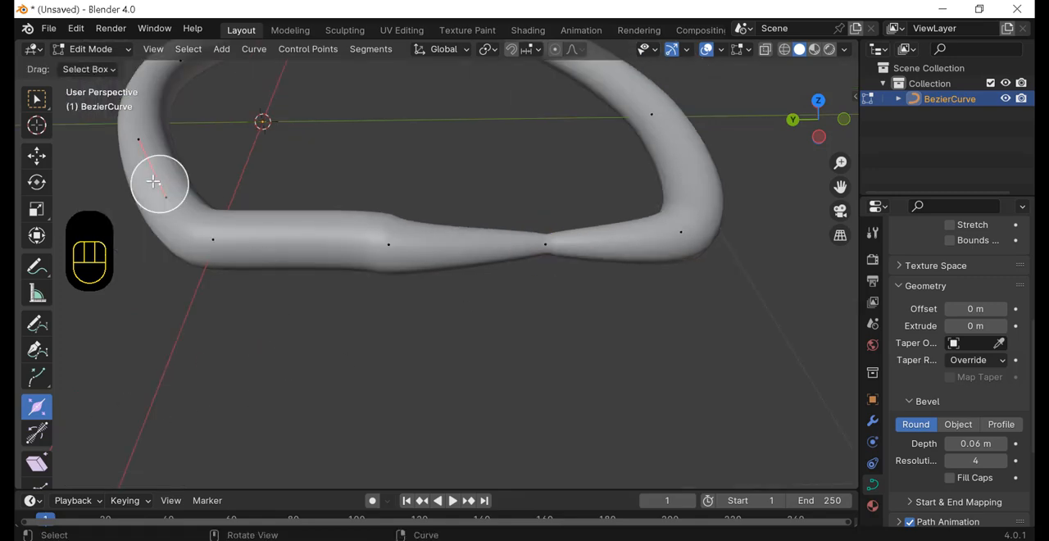
shift+middle_drag(293, 164, 513, 109)
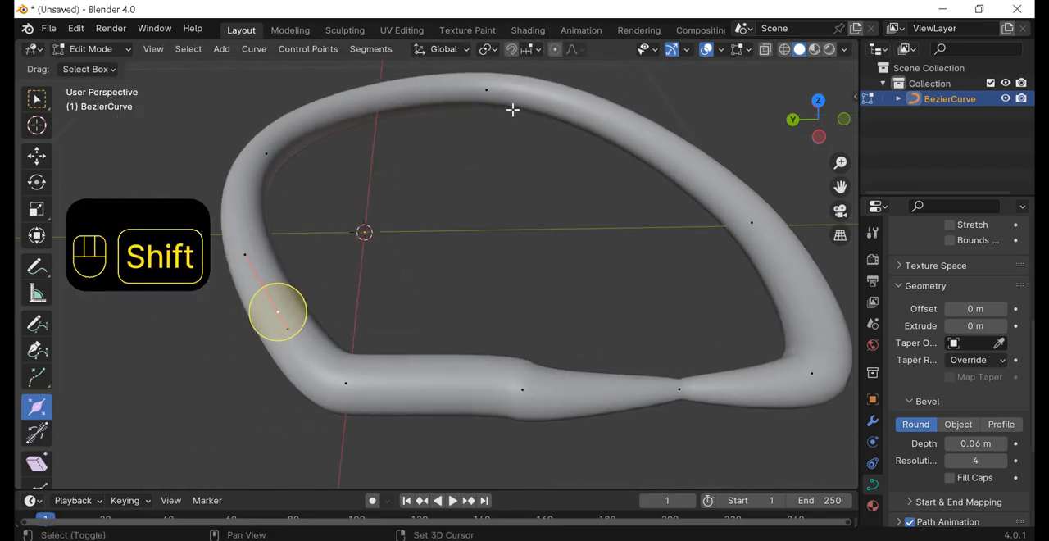
shift+click(489, 88)
key(alt+s)
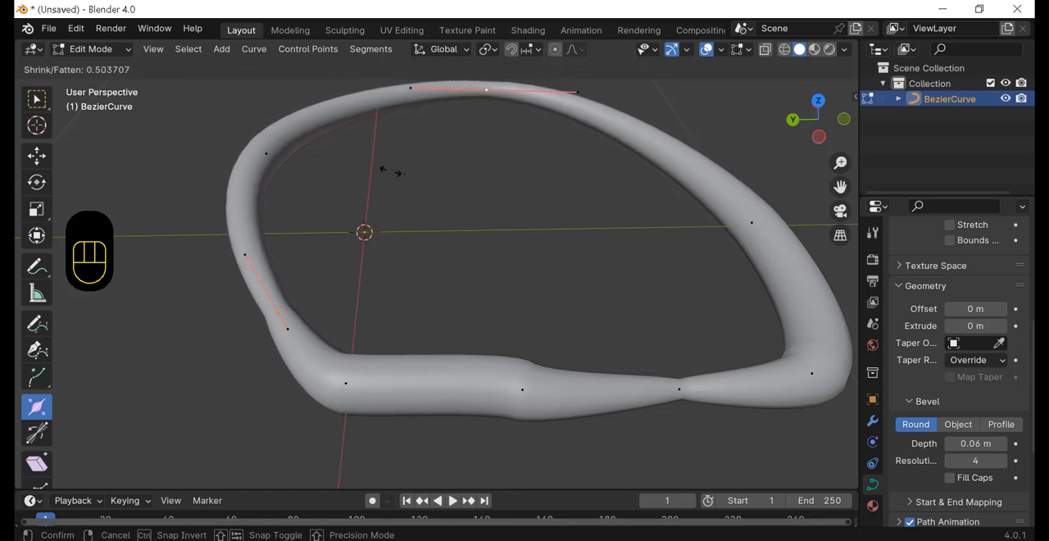
click(407, 174)
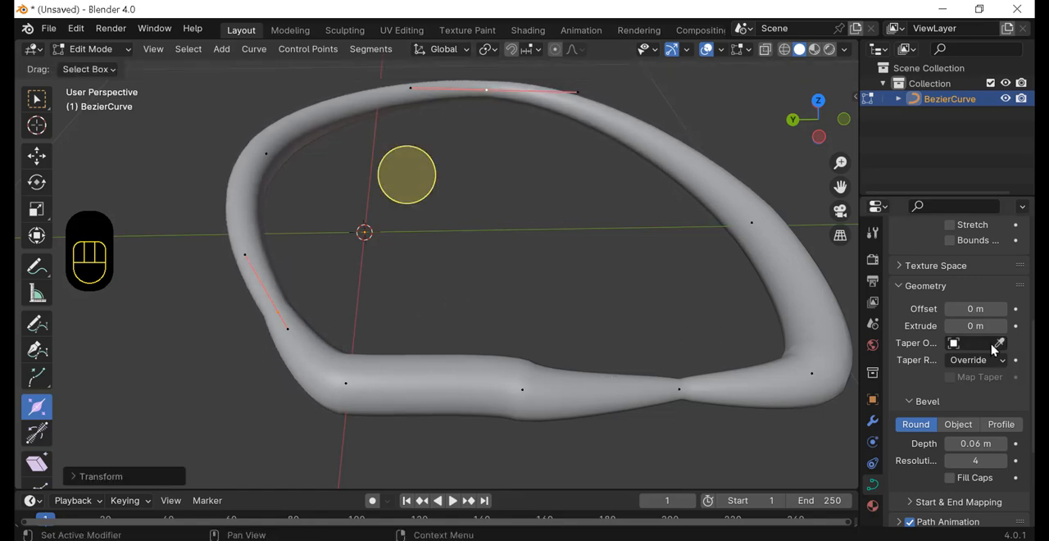
Step: Undo the last radius changes on the curve
key(ctrl+z)
key(ctrl+z)
key(ctrl+z)
key(ctrl+z)
key(ctrl+z)
key(ctrl+z)
key(ctrl+z)
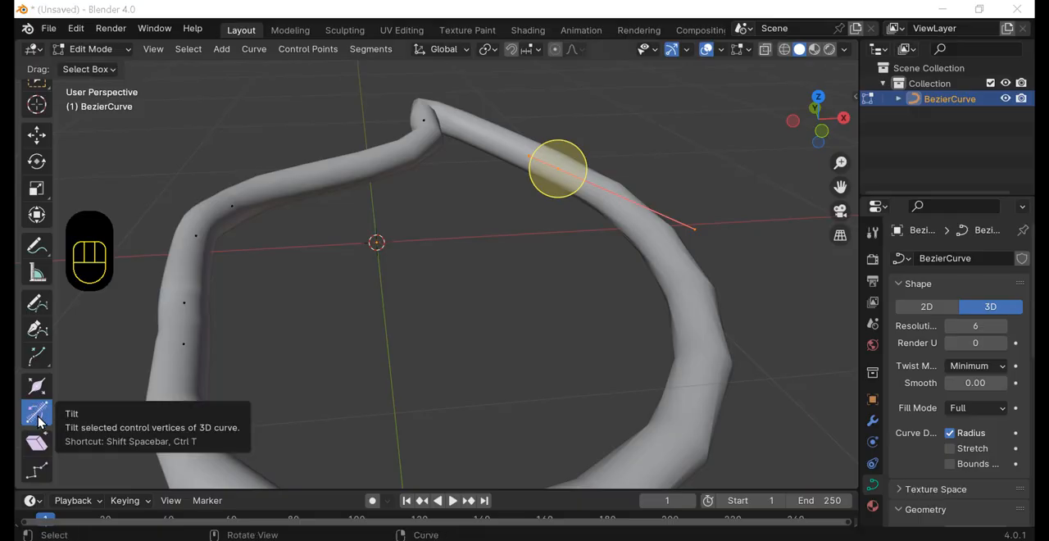
Step: Twist the tube at the selected control point with the Tilt tool, and tilt the control point on the opposite bend too
shift+middle_drag(564, 234, 552, 233)
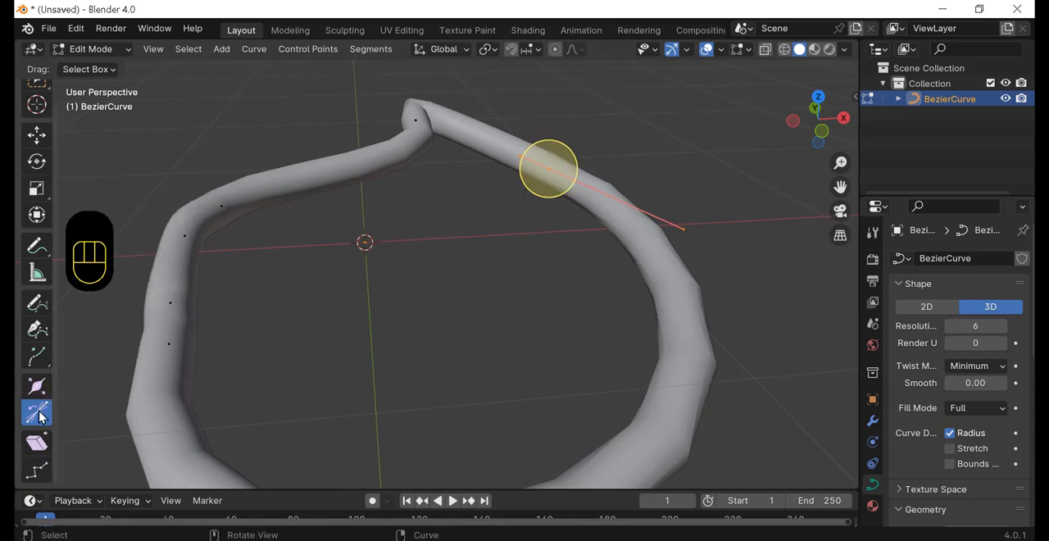
drag(565, 162, 508, 235)
middle_drag(508, 235, 541, 243)
click(197, 231)
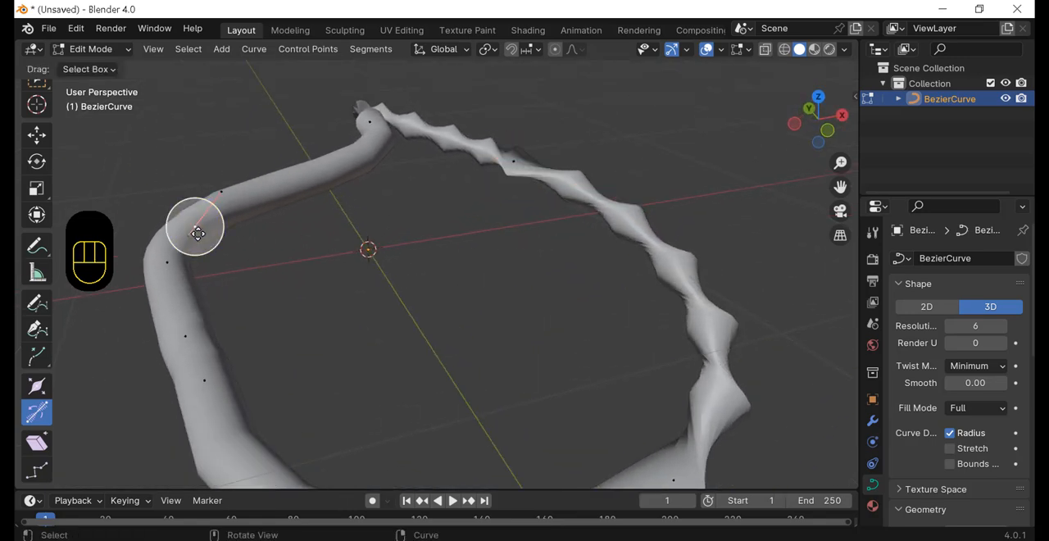
drag(199, 232, 314, 100)
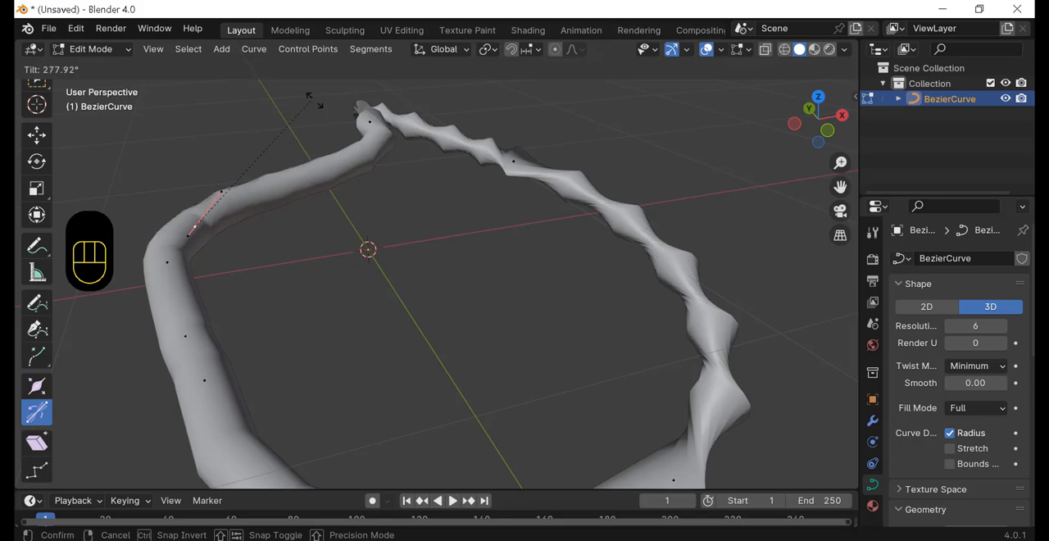
drag(286, 265, 173, 167)
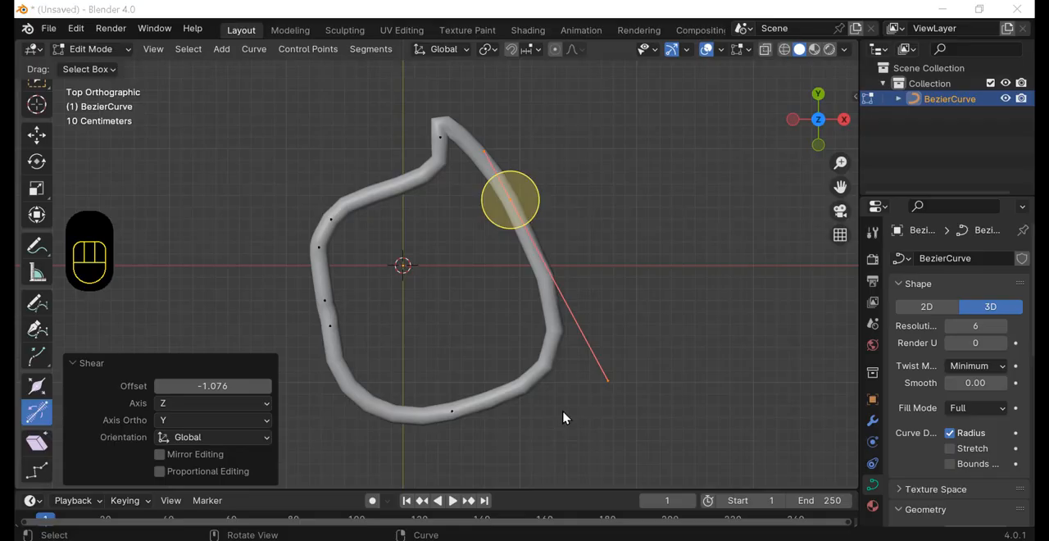
Step: In top view, shear all control points of the curve by 0.241, shear them sideways as well, and undo the last shear
shift+middle_drag(565, 417, 644, 410)
key(a)
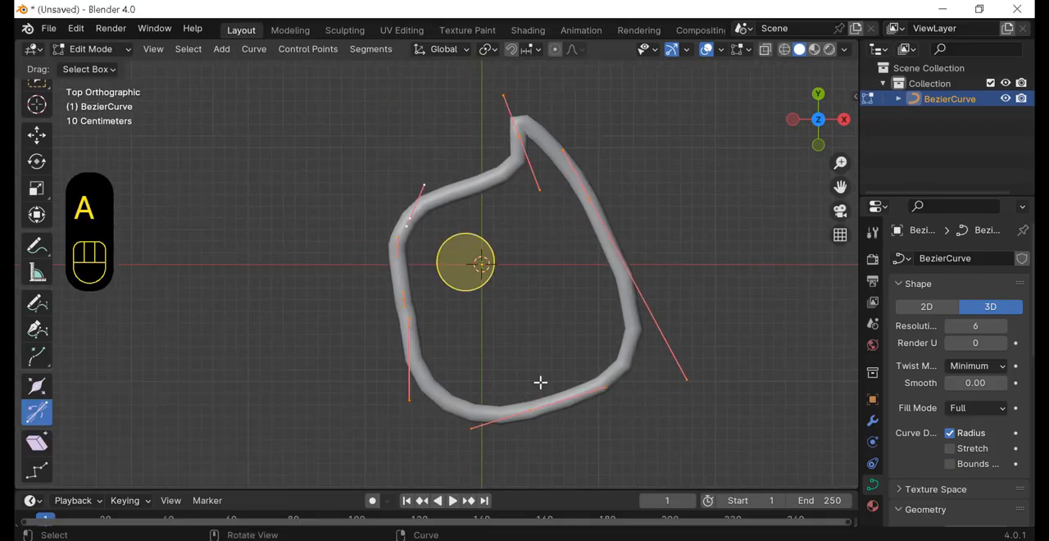
click(36, 443)
drag(531, 261, 508, 416)
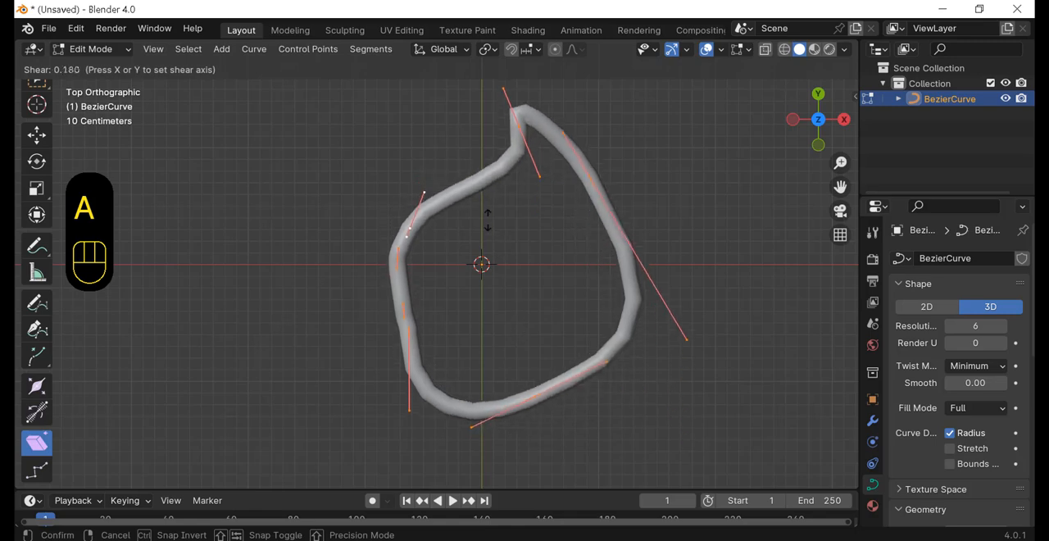
click(518, 303)
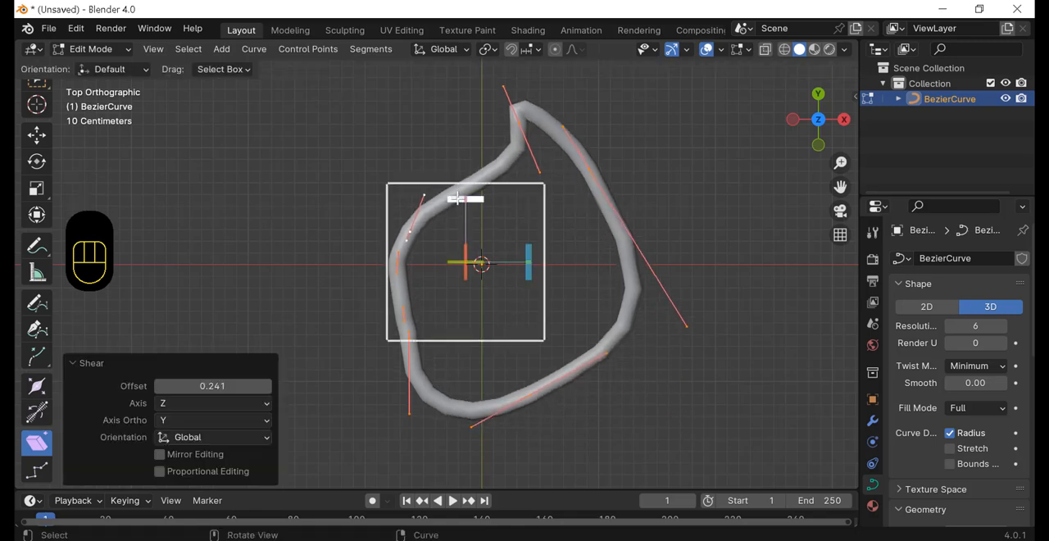
drag(457, 198, 435, 273)
key(ctrl+z)
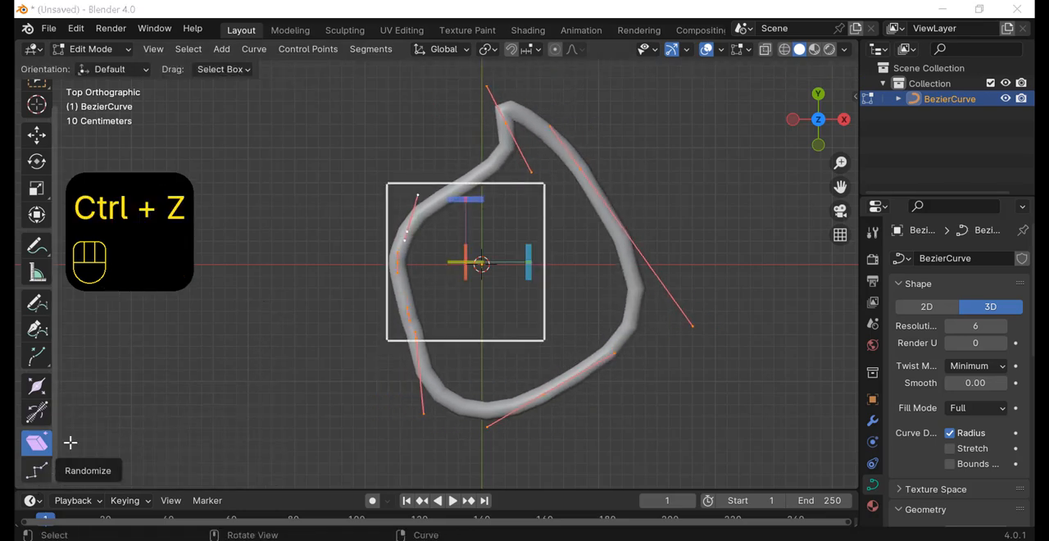
Step: Scatter all of the curve's control points with the Randomize tool to distort its shape strongly
click(39, 476)
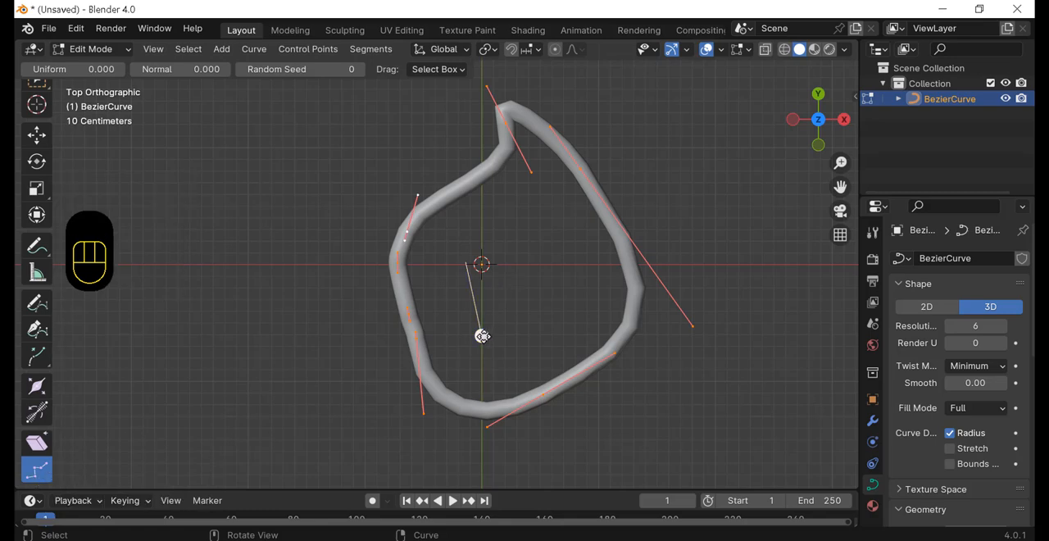
drag(482, 337, 478, 304)
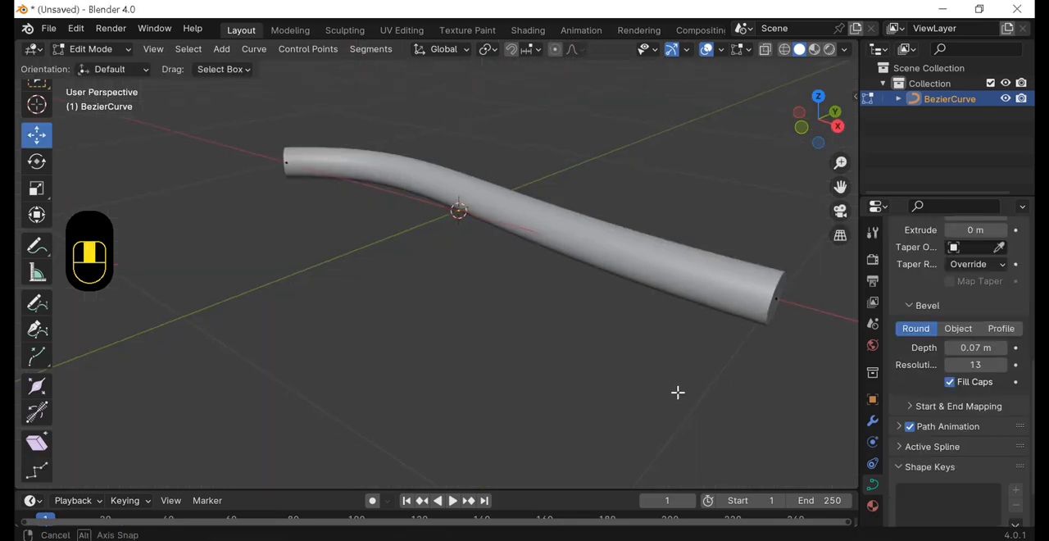
middle_drag(678, 392, 668, 382)
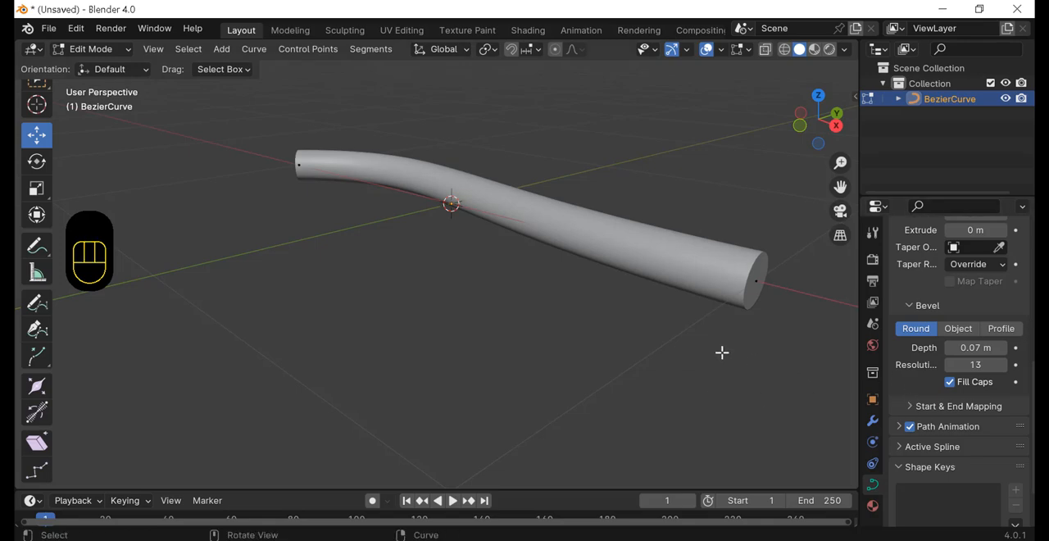
Step: Examine the capped tube's large end and switch the curve's bevel mode to Profile
middle_drag(710, 352, 510, 332)
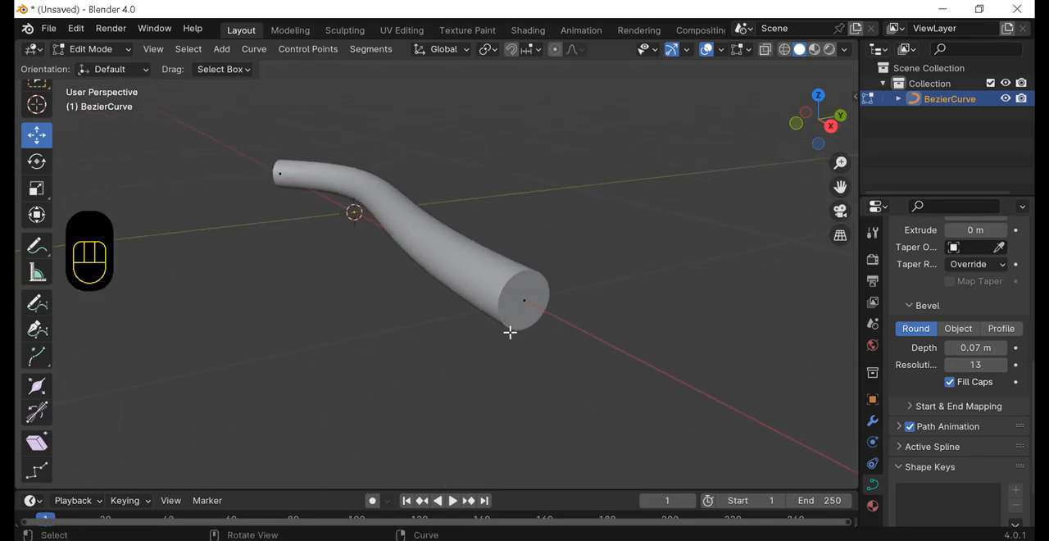
scroll(555, 307, up, 3)
middle_drag(670, 248, 644, 251)
shift+middle_drag(562, 289, 607, 288)
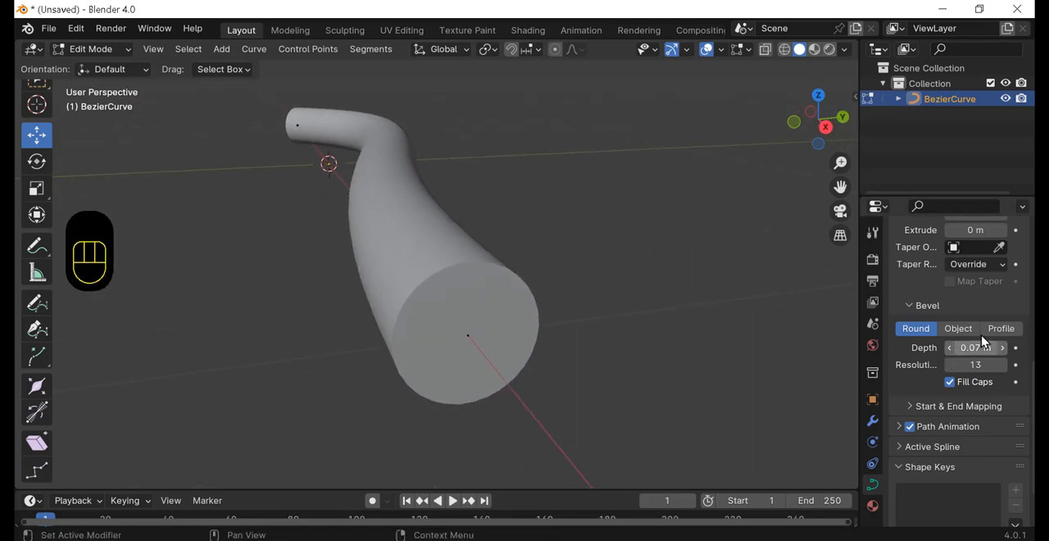
click(1002, 328)
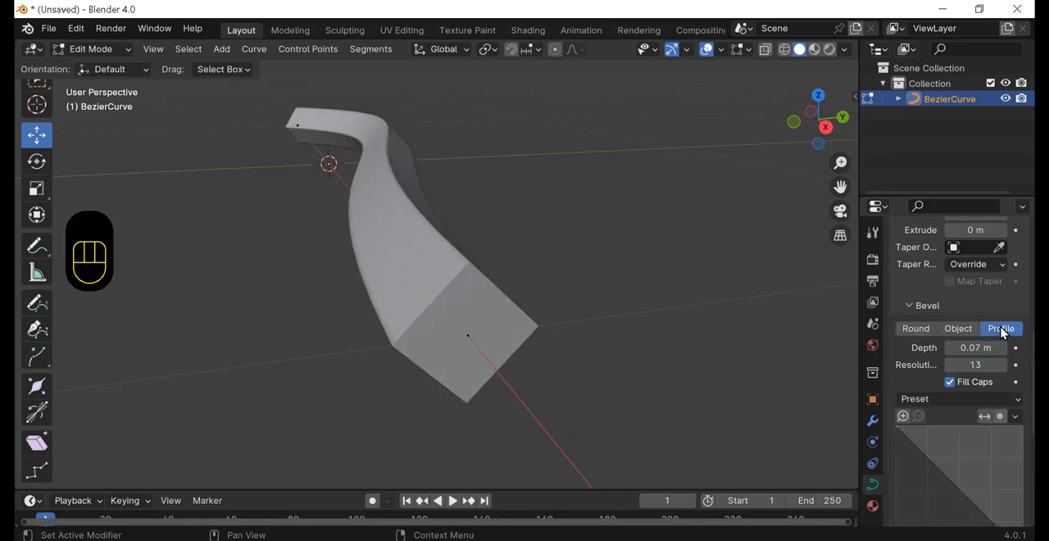
Step: Add a control point midway along the bevel profile and move it outward to round the tube's cross-section
scroll(892, 435, down, 2)
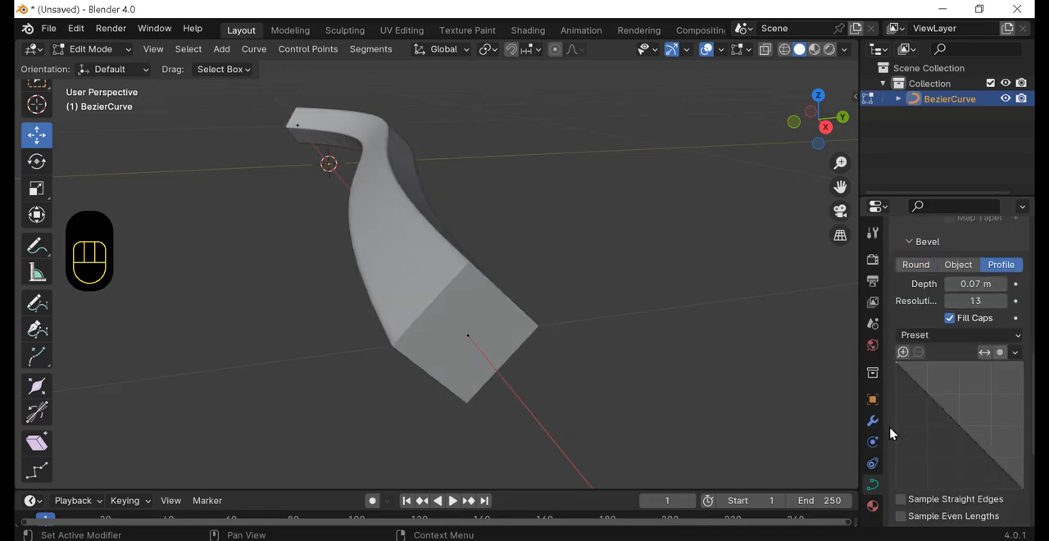
click(945, 415)
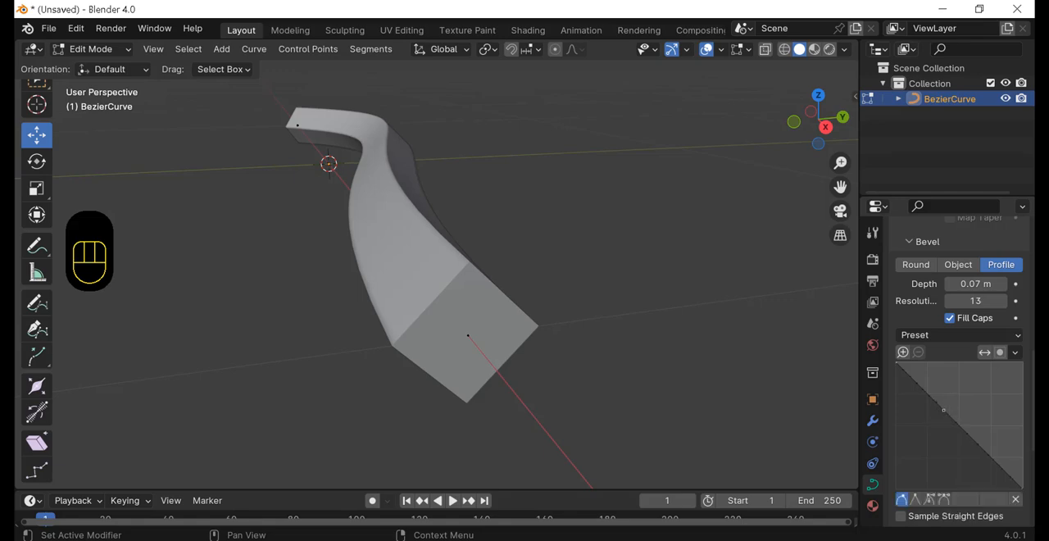
key(g)
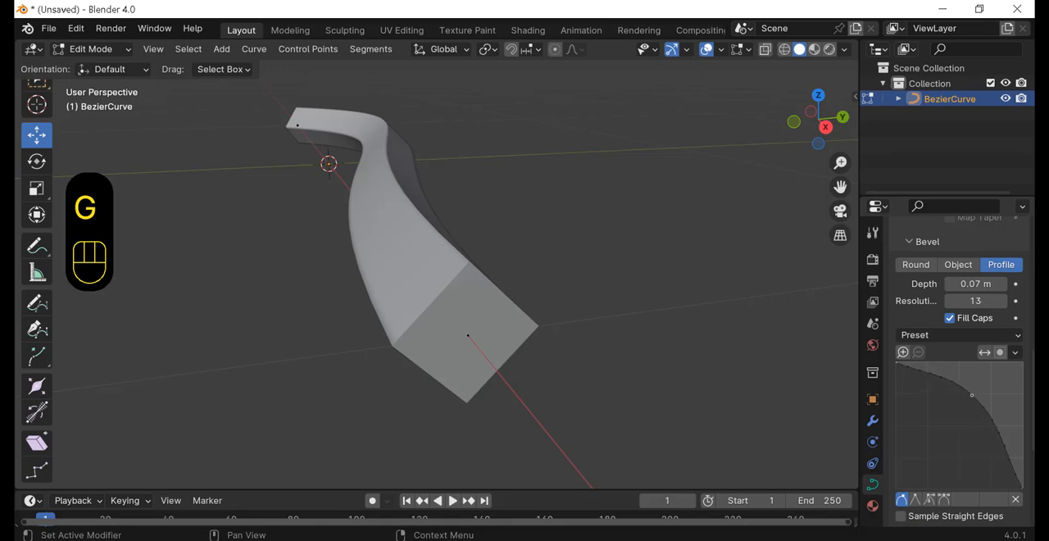
drag(985, 397, 985, 397)
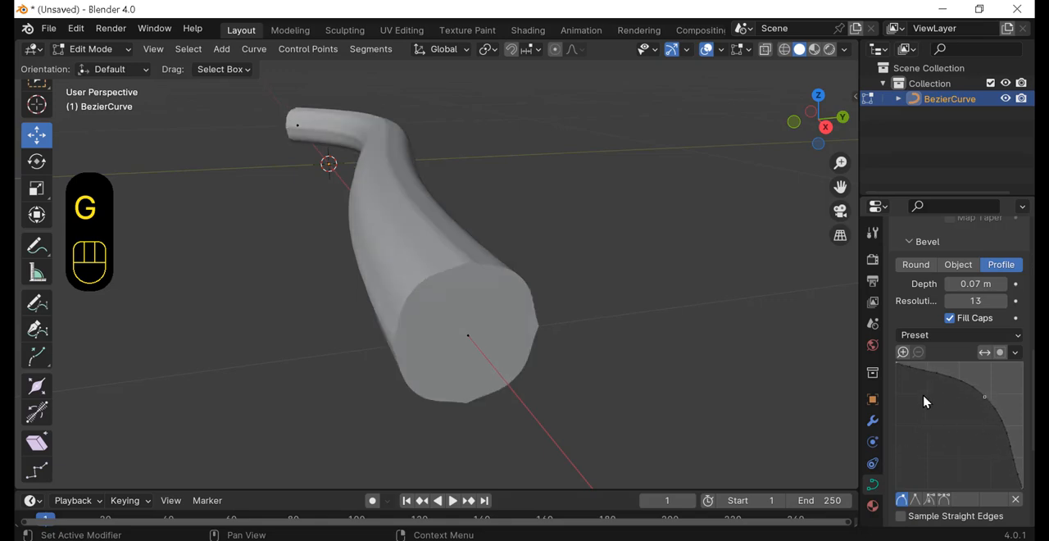
Step: Add one bevel profile point near each end of the profile path and pull both inward to form a wavy, star-like cross-section
key(g)
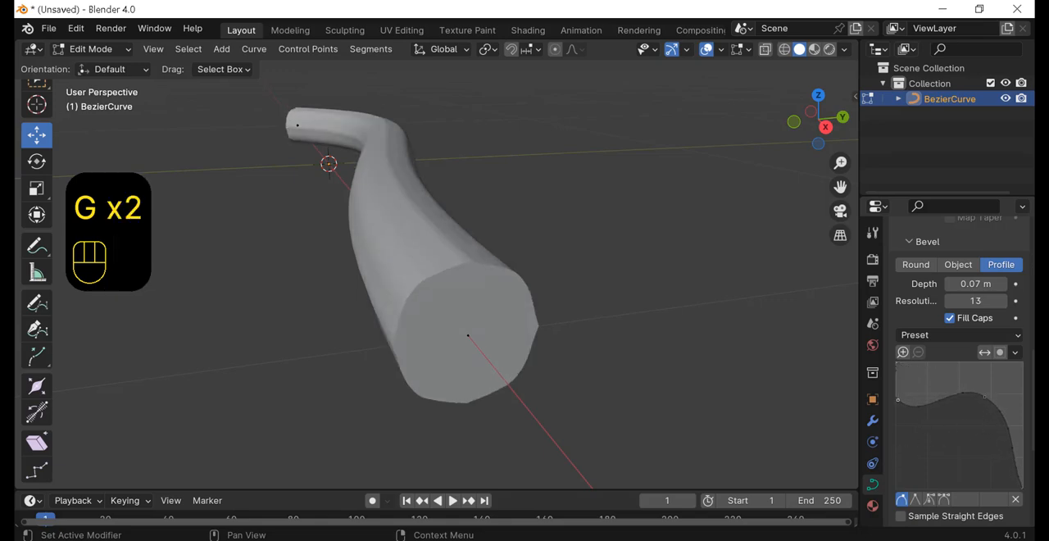
click(905, 414)
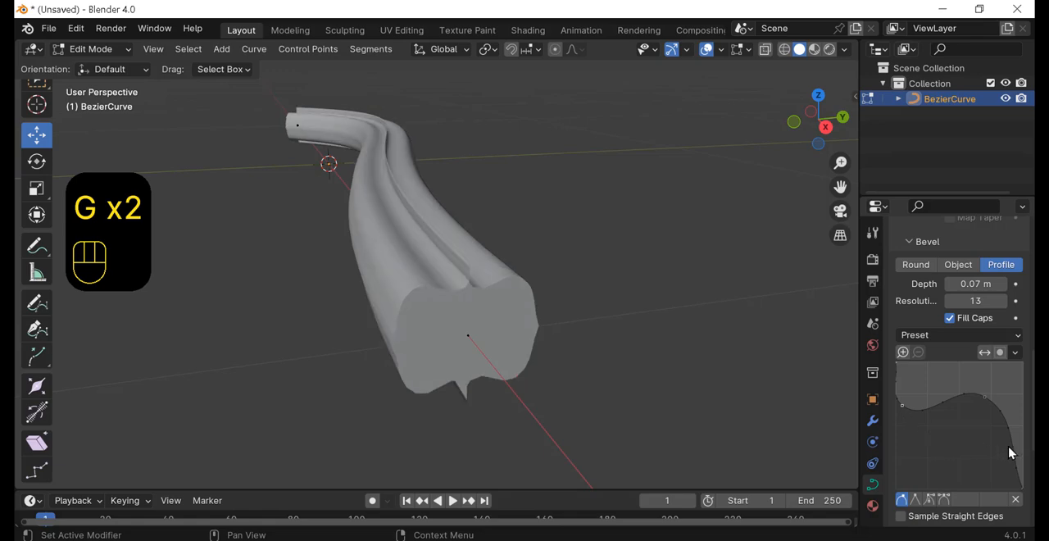
key(g)
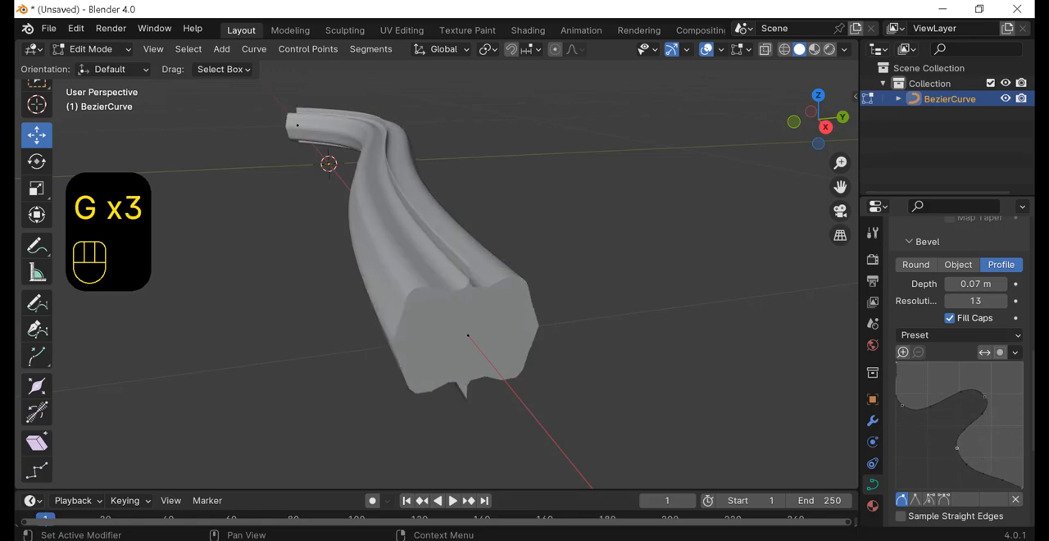
click(955, 447)
middle_drag(607, 406, 701, 344)
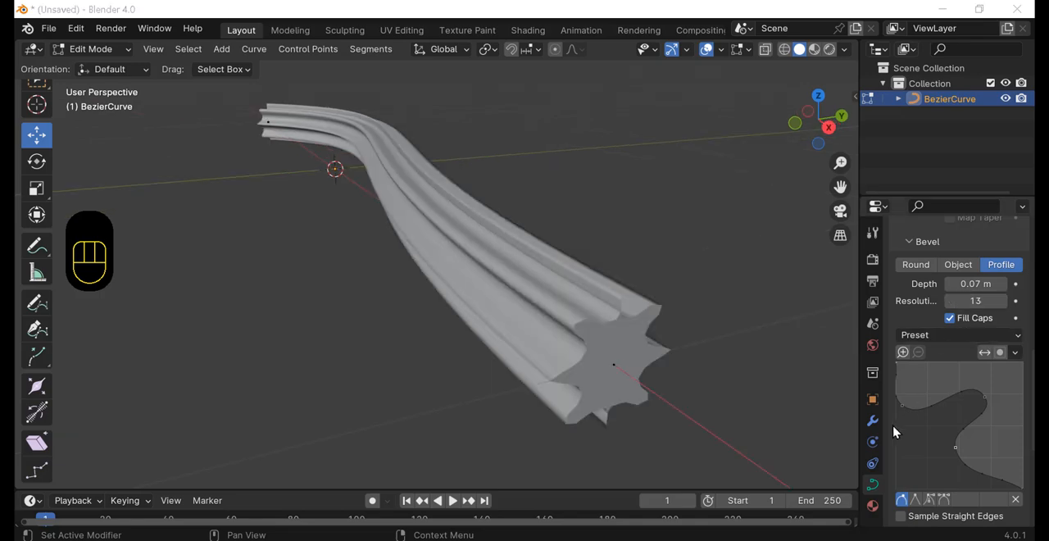
Step: Change the three added bevel profile points to vector handles so the star cross-section gets sharp corners
click(985, 400)
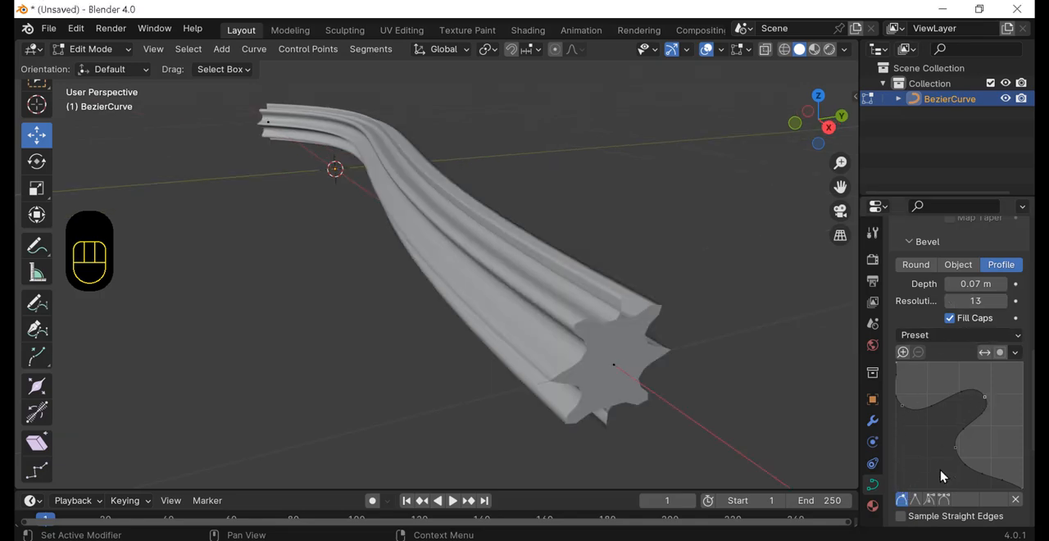
click(916, 502)
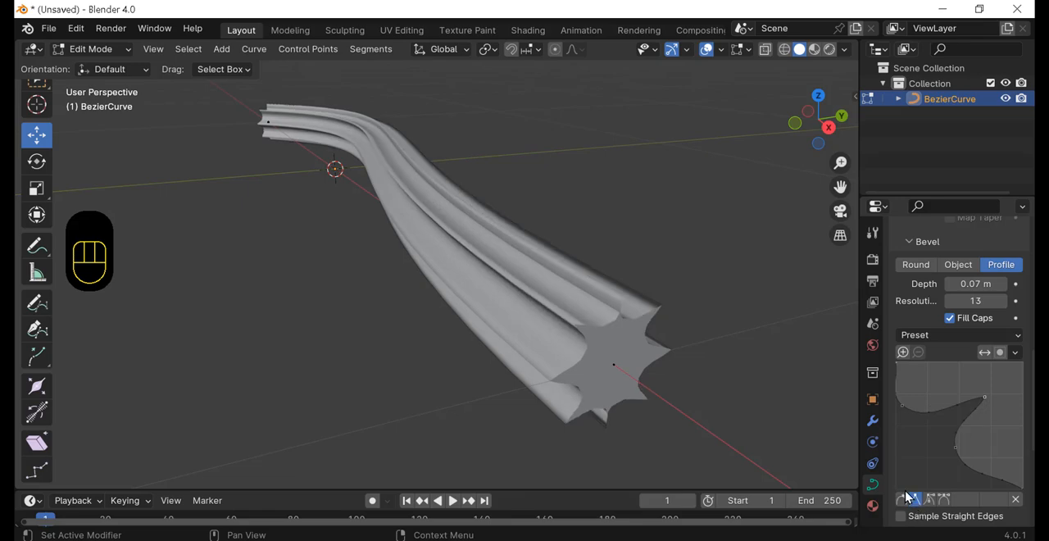
click(904, 407)
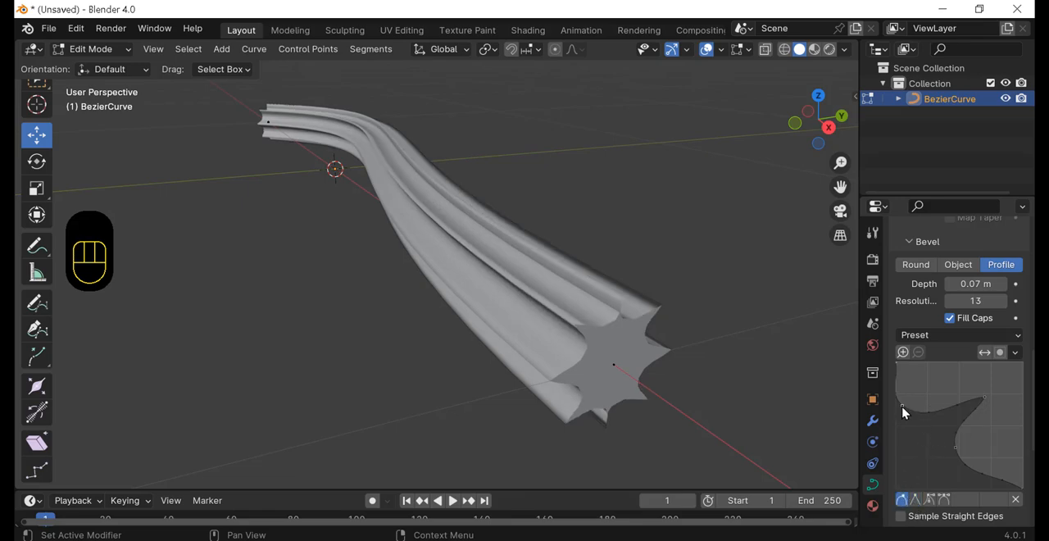
click(916, 500)
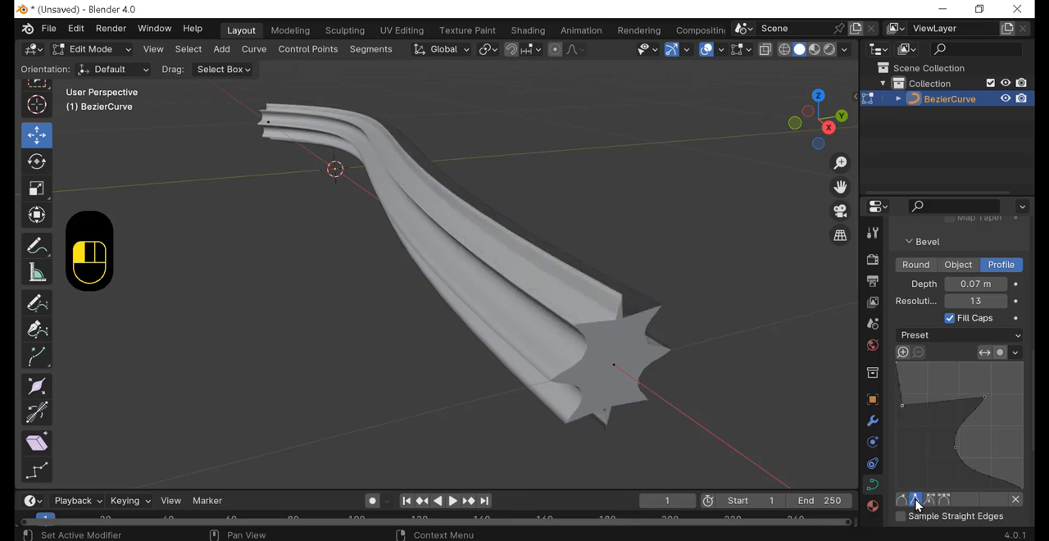
click(956, 449)
click(918, 501)
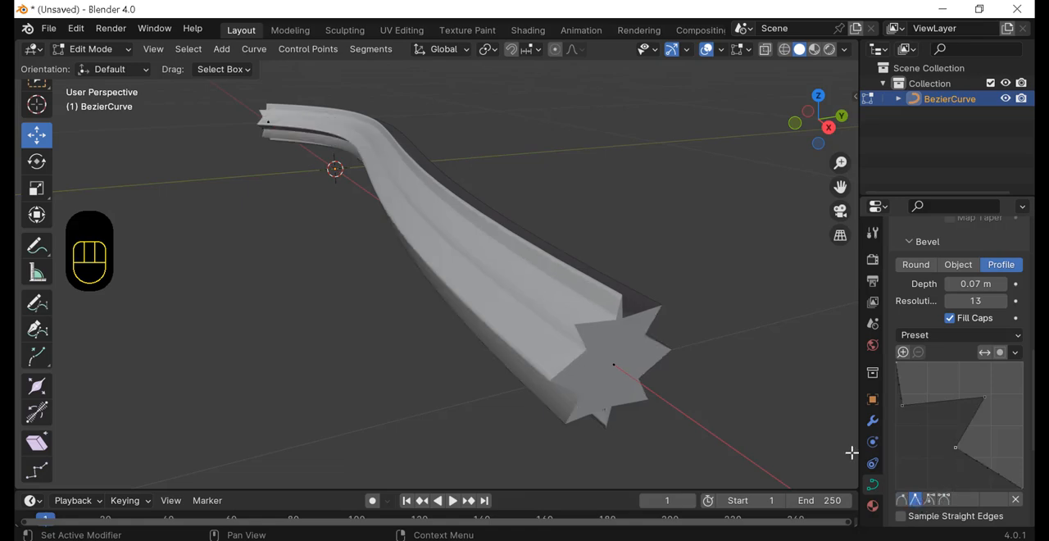
mouse_move(722, 412)
middle_down()
mouse_move(703, 397)
mouse_move(732, 414)
middle_up()
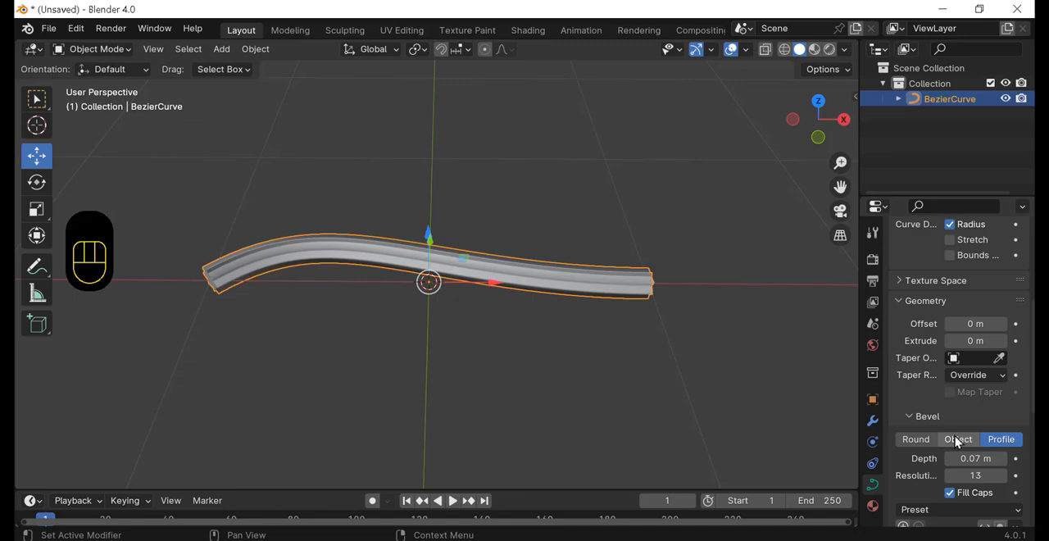
Step: Switch the curve's bevel mode to Object while staying in Object Mode
click(957, 440)
shift+middle_drag(525, 218, 524, 224)
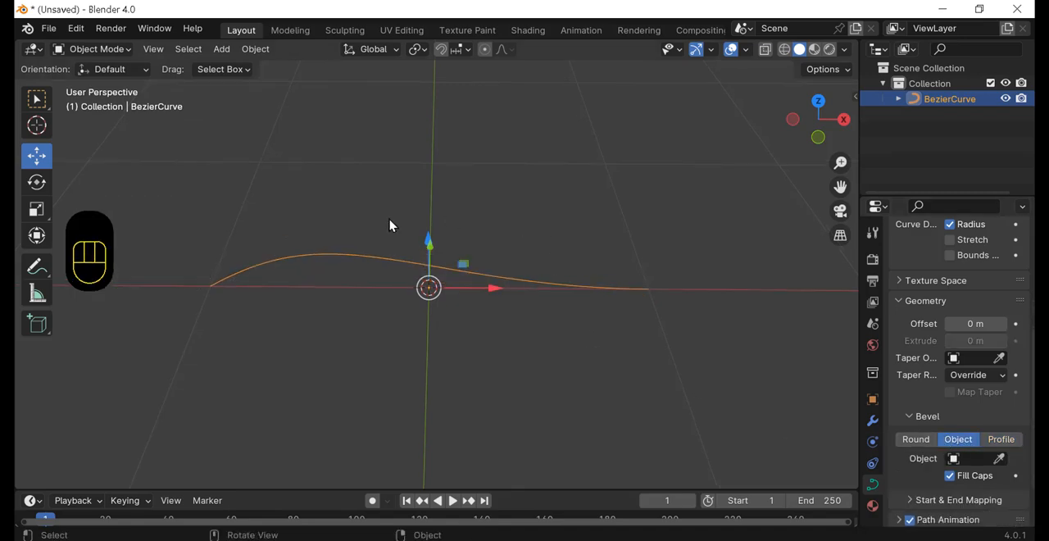
click(131, 50)
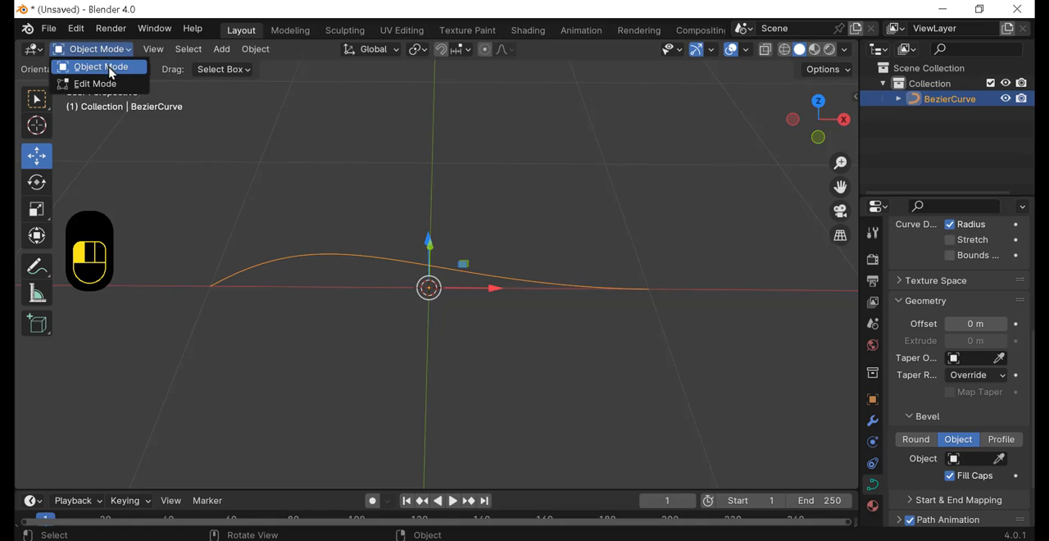
click(111, 72)
shift+middle_drag(459, 201, 555, 235)
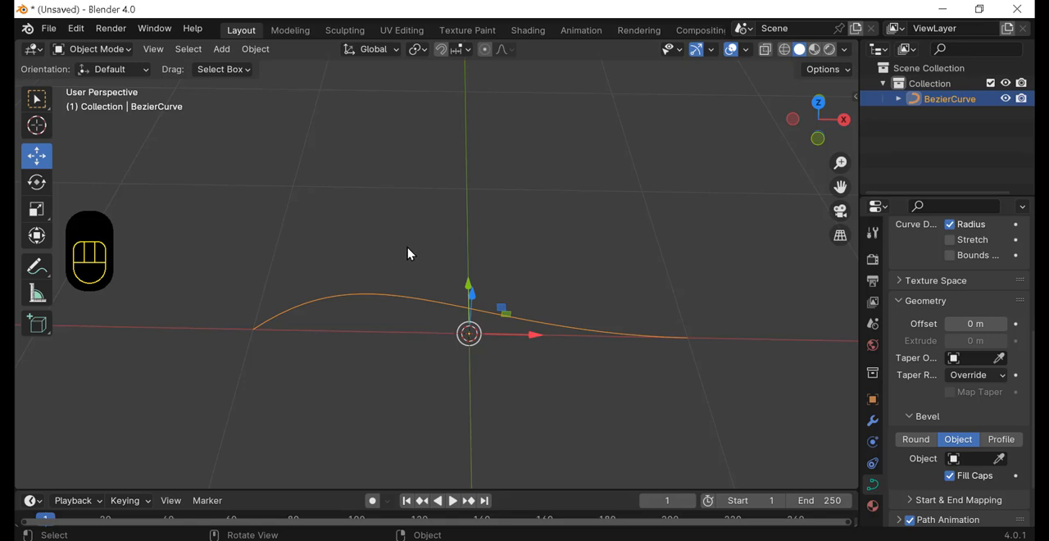
Step: Add a second Bezier curve and move it about 0.72 m along Y, away from the original curve
key(shift)
key(shift+a)
mouse_move(402, 254)
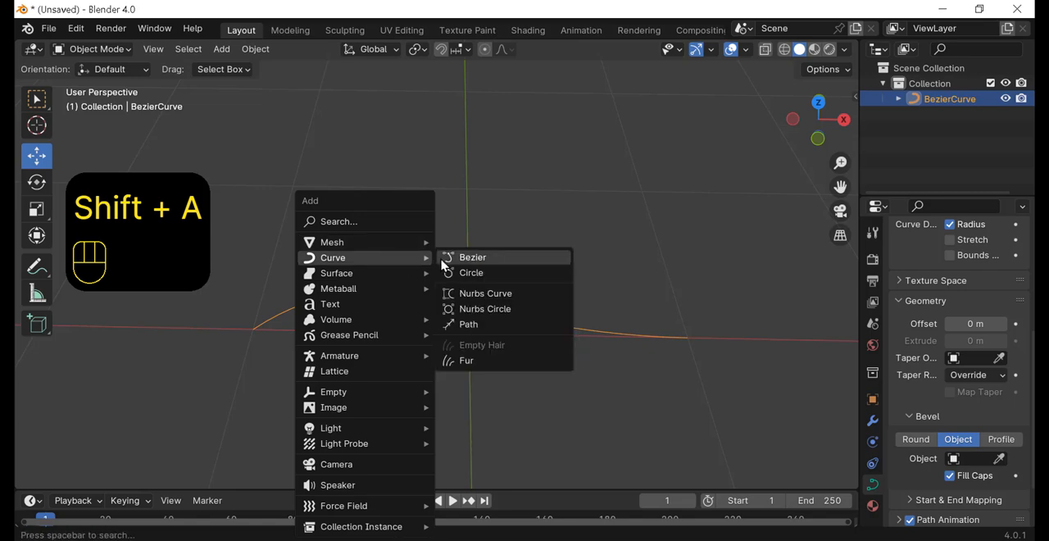
click(477, 259)
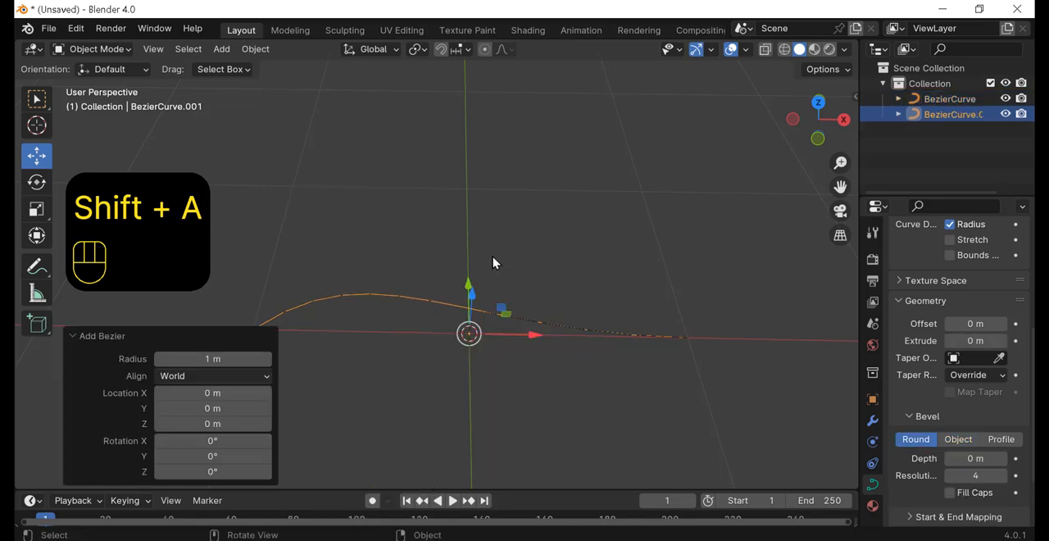
drag(470, 289, 424, 221)
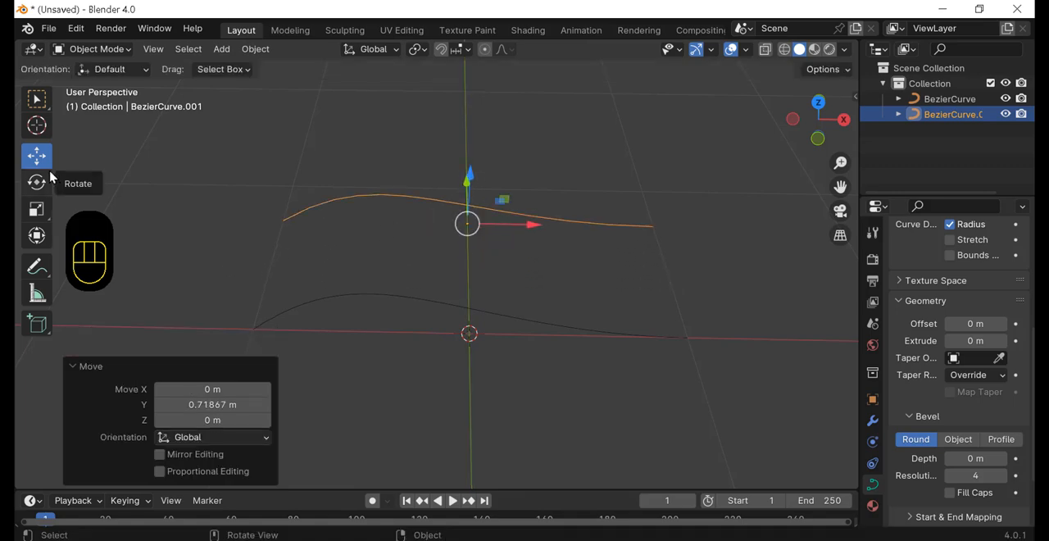
Step: In Edit Mode, select all control points of the new curve and dissolve the vertices
click(91, 49)
click(94, 84)
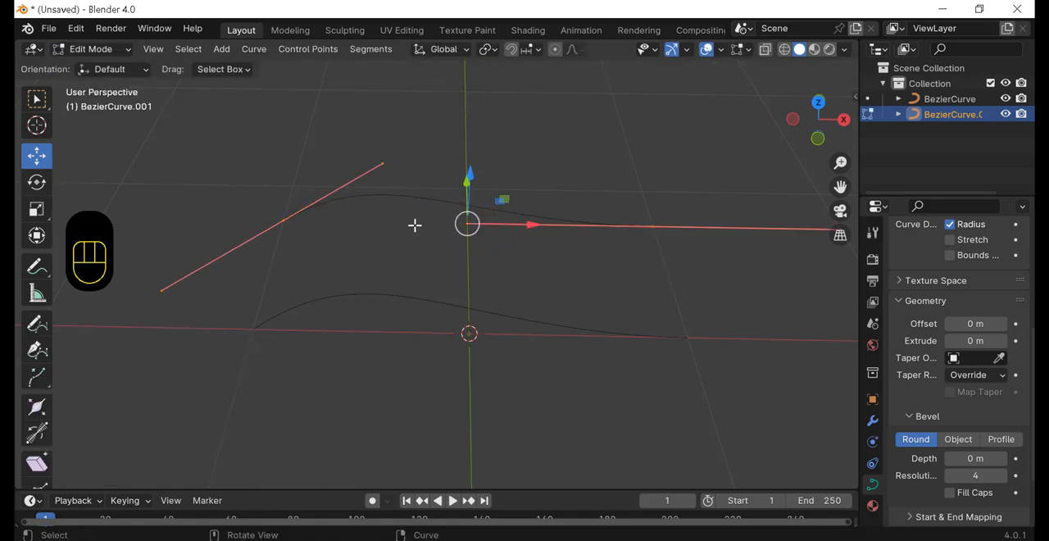
middle_drag(460, 252, 462, 276)
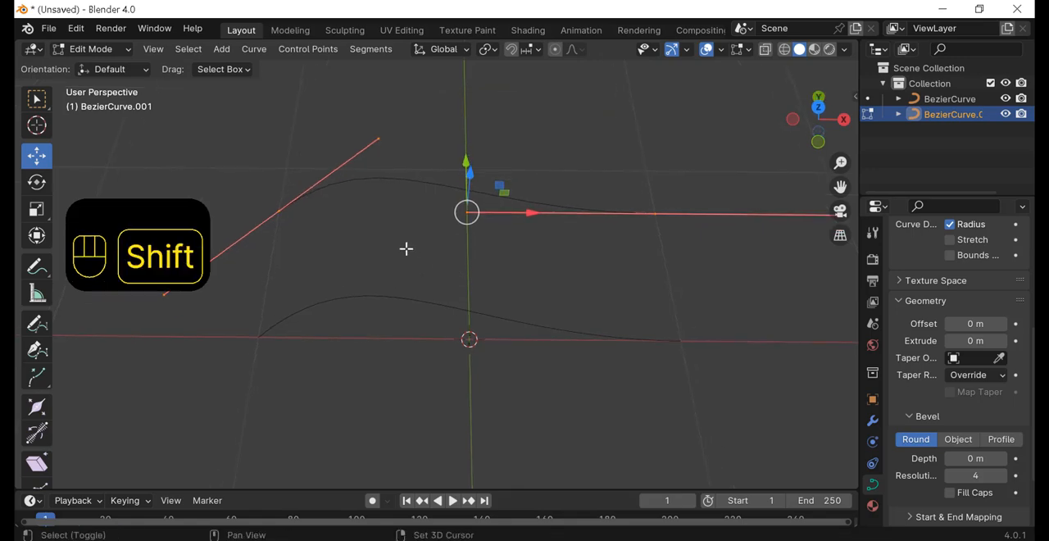
shift+middle_drag(407, 249, 389, 303)
drag(226, 162, 662, 316)
key(Delete)
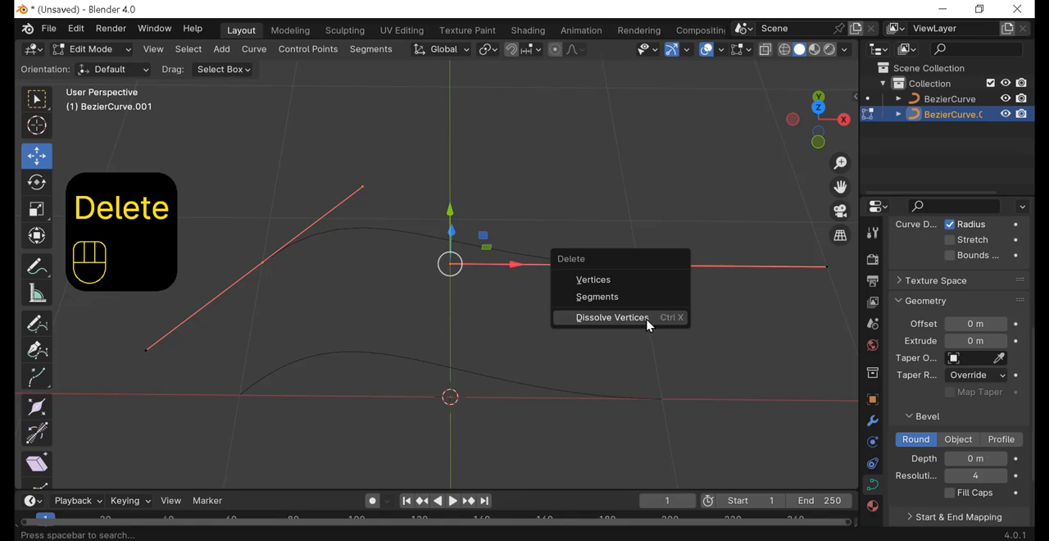
click(647, 319)
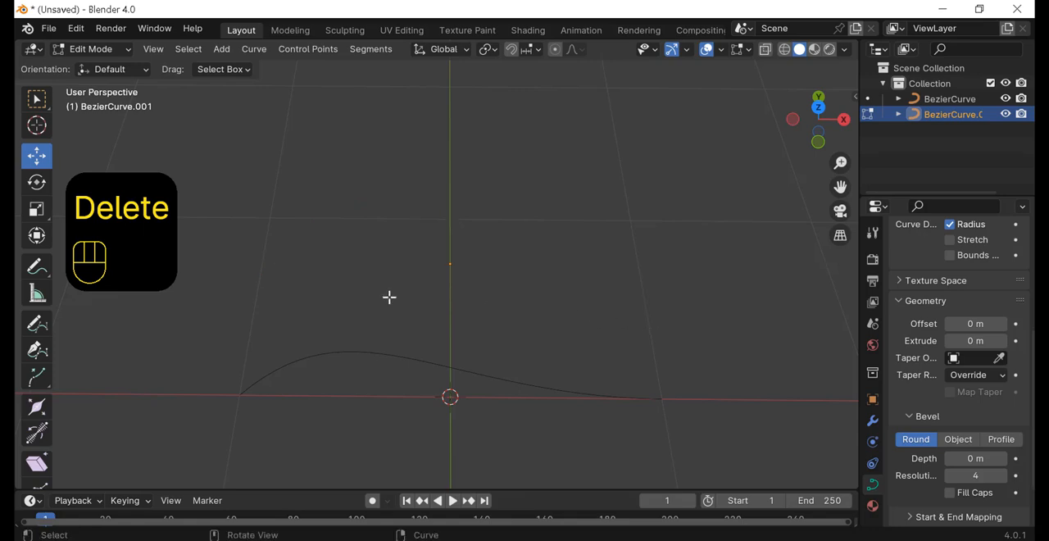
Step: Draw an open, bent outline of six points with the Curve Pen, giving it smooth curved handles
click(33, 358)
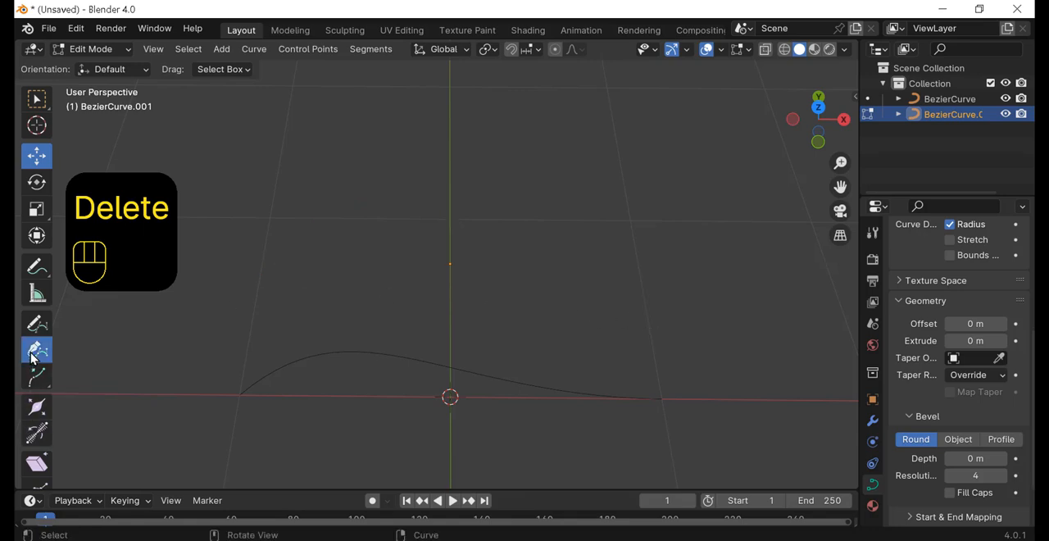
click(292, 234)
drag(383, 174, 432, 189)
drag(546, 240, 507, 273)
drag(467, 246, 410, 218)
drag(358, 258, 376, 316)
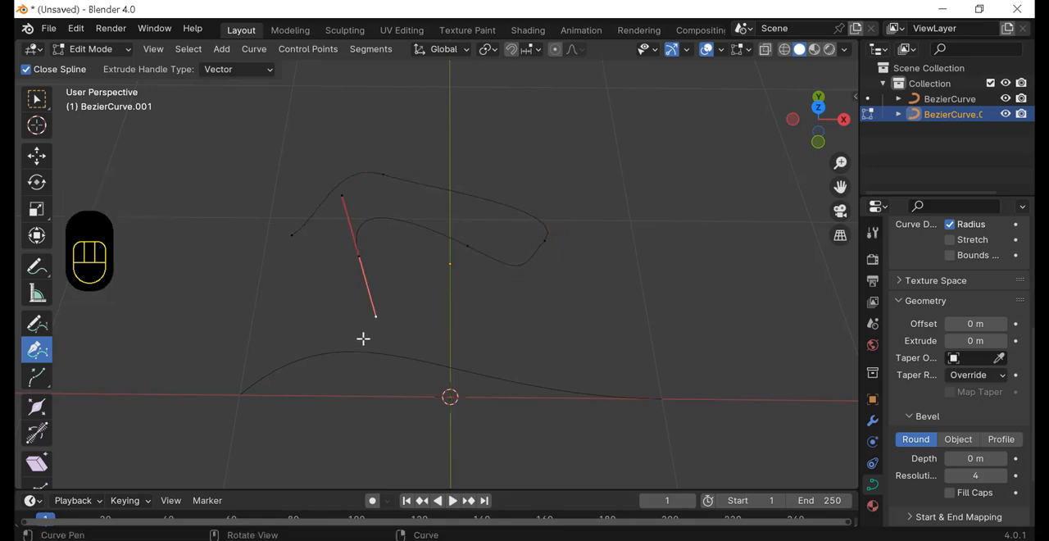
drag(273, 304, 263, 255)
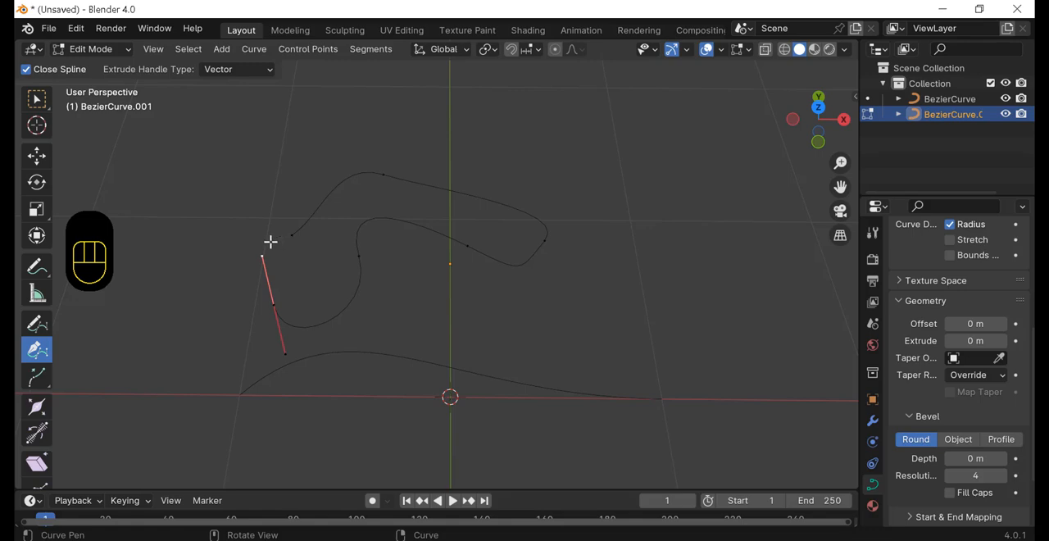
Step: Select both end points of the drawn outline and join them with a segment to close the shape
click(36, 155)
click(183, 276)
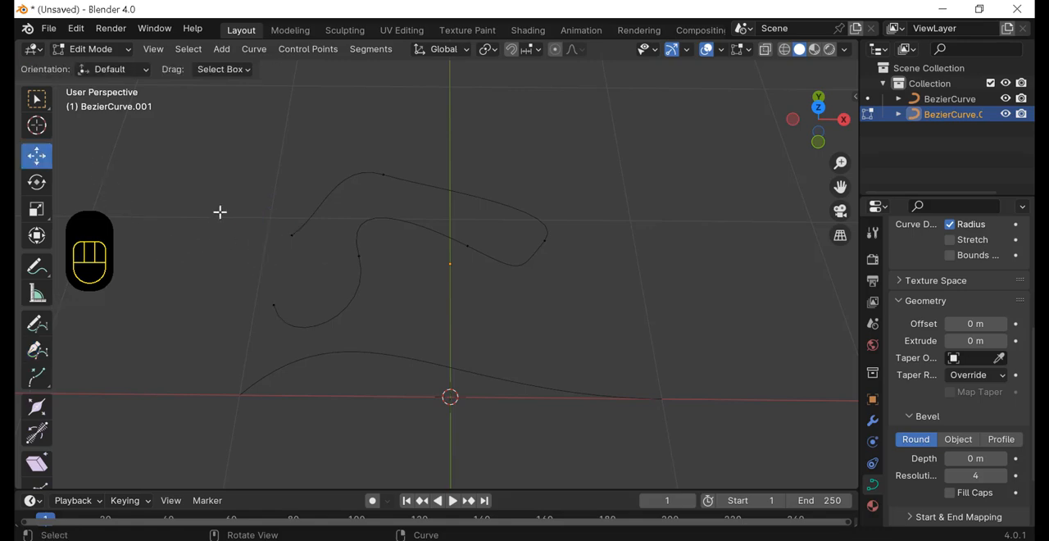
drag(219, 212, 300, 298)
scroll(302, 298, up, 2)
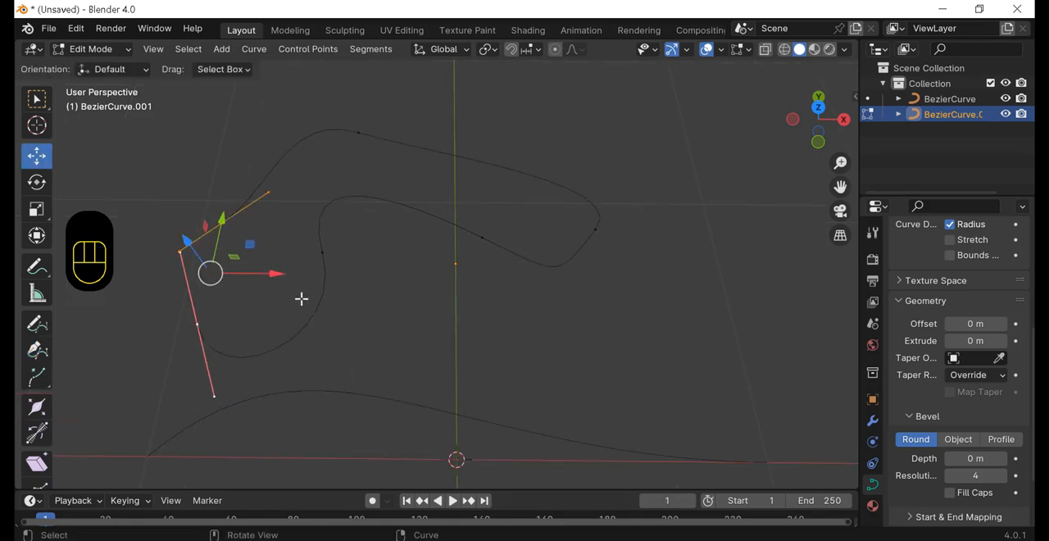
shift+middle_drag(264, 308, 350, 322)
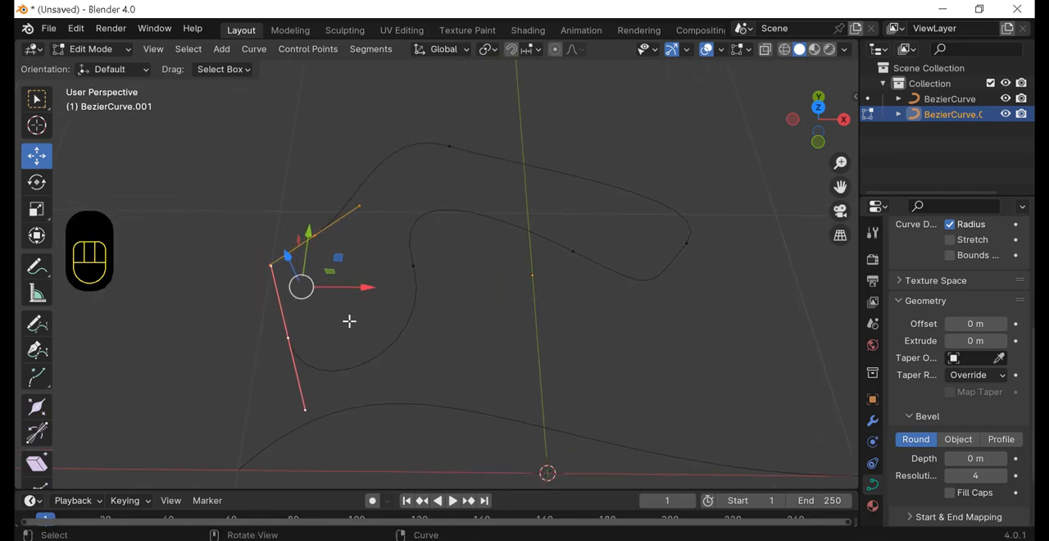
key(f)
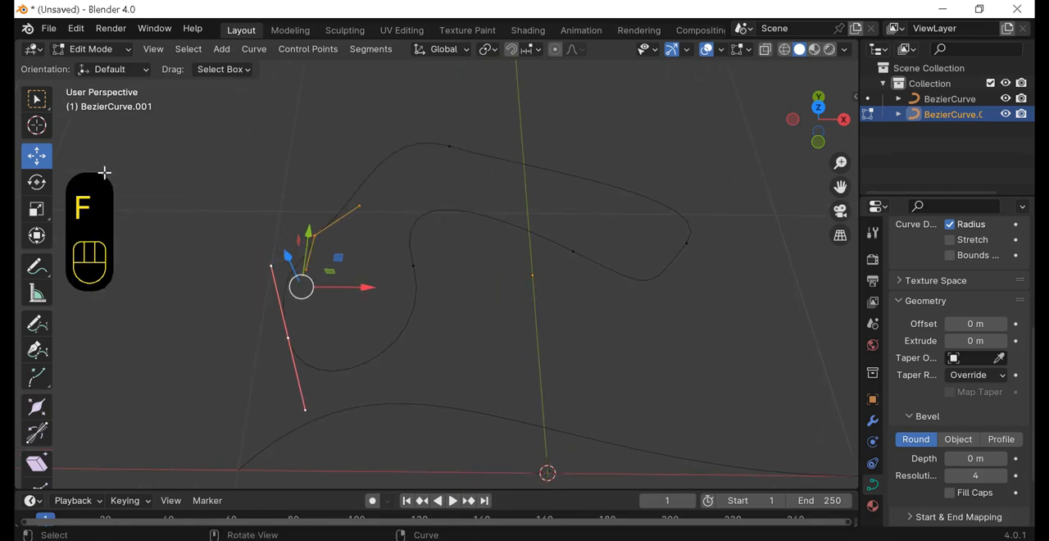
click(188, 245)
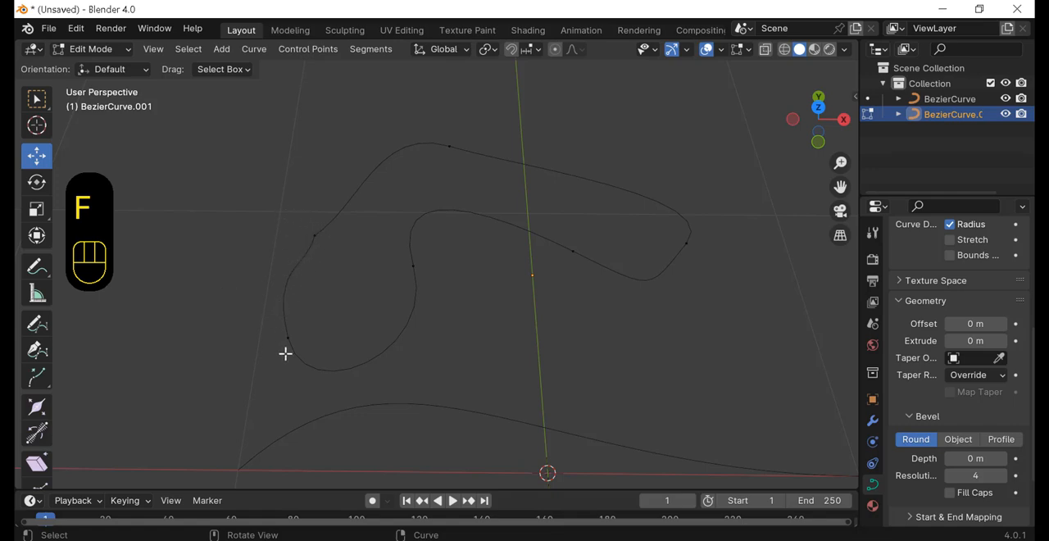
Step: Return to Object Mode and select the original open Bezier curve
middle_drag(344, 272, 443, 276)
click(117, 50)
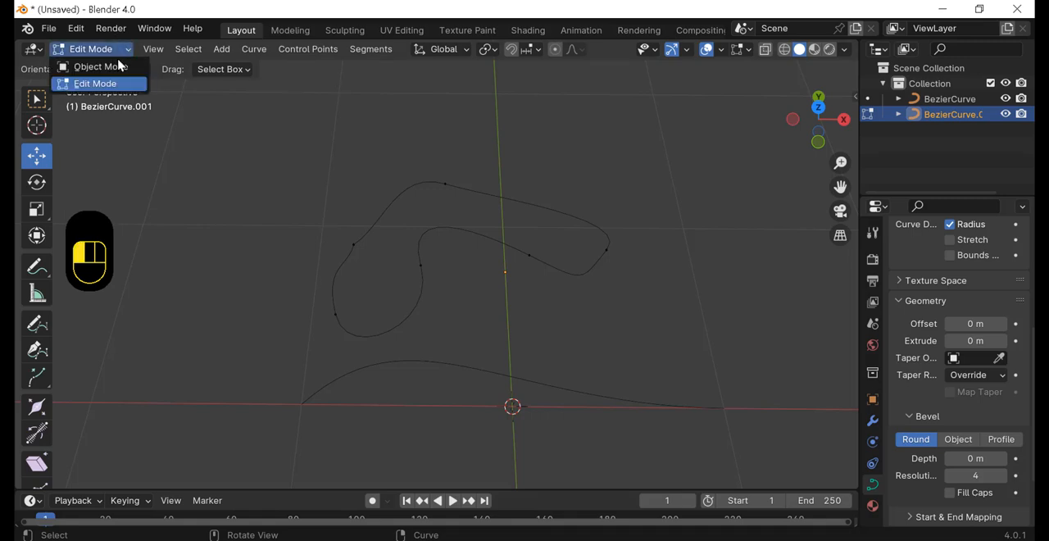
click(102, 66)
scroll(303, 287, down, 3)
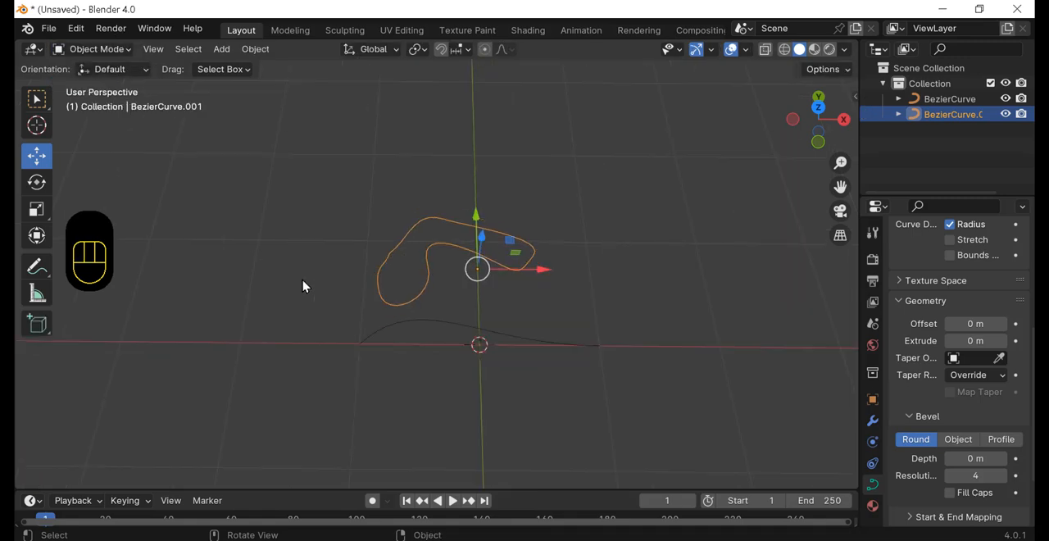
click(466, 333)
shift+middle_drag(586, 319, 540, 297)
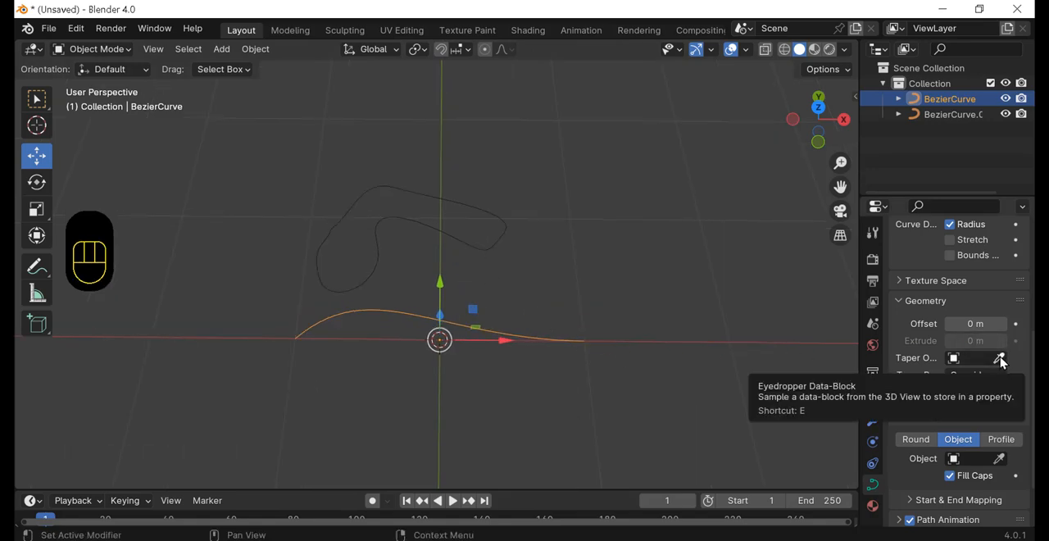
Step: Assign the closed outline BezierCurve.001 as the bevel object of the original curve and inspect the resulting solid from the side
click(1000, 460)
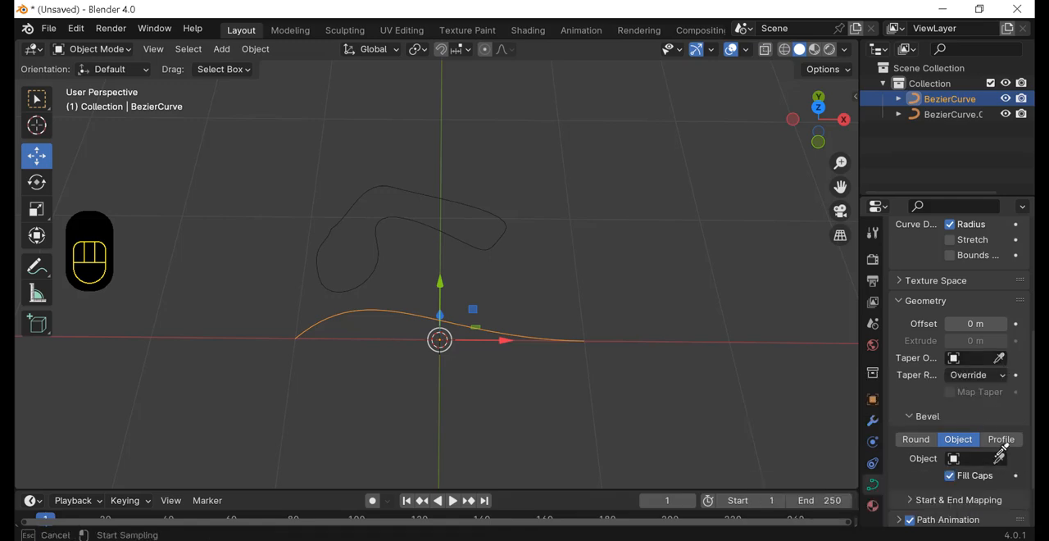
click(368, 276)
middle_drag(680, 309, 652, 180)
middle_drag(621, 253, 687, 331)
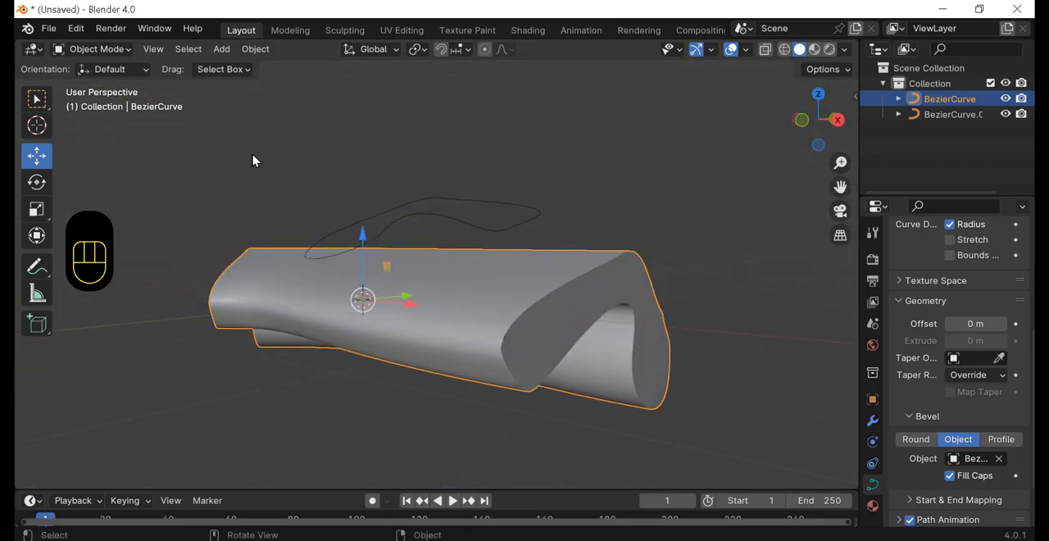
Step: In Edit Mode, try the bevel's start and end mapping factors, leaving the start at 0.000 and the end at 0.700
click(92, 49)
click(92, 82)
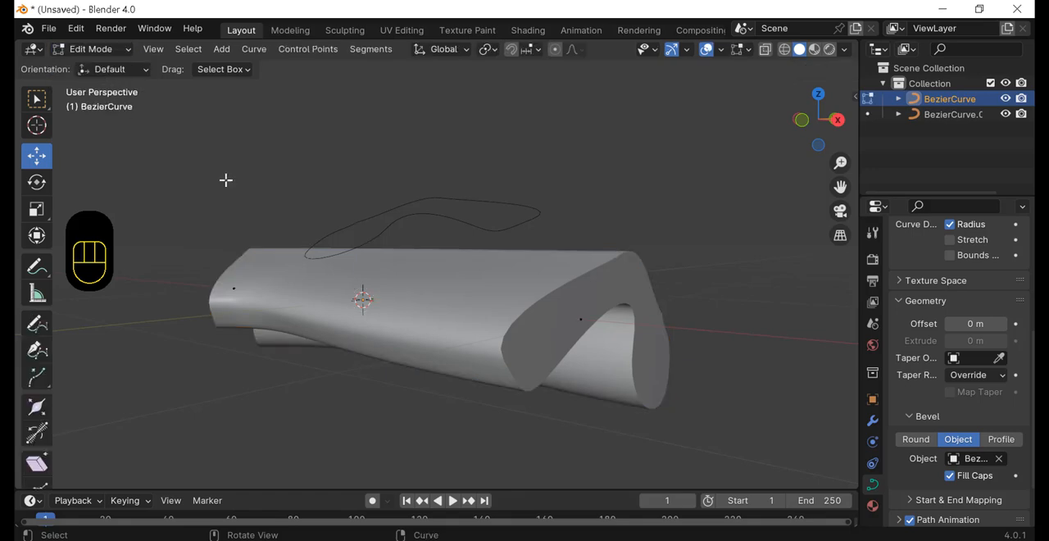
click(943, 500)
scroll(943, 469, down, 3)
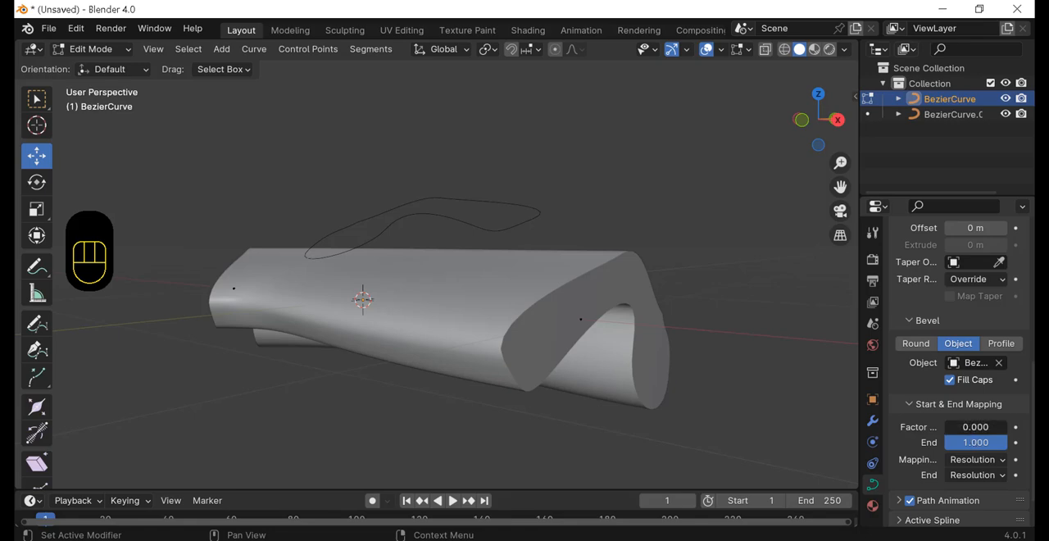
drag(975, 427, 954, 444)
middle_drag(405, 402, 473, 394)
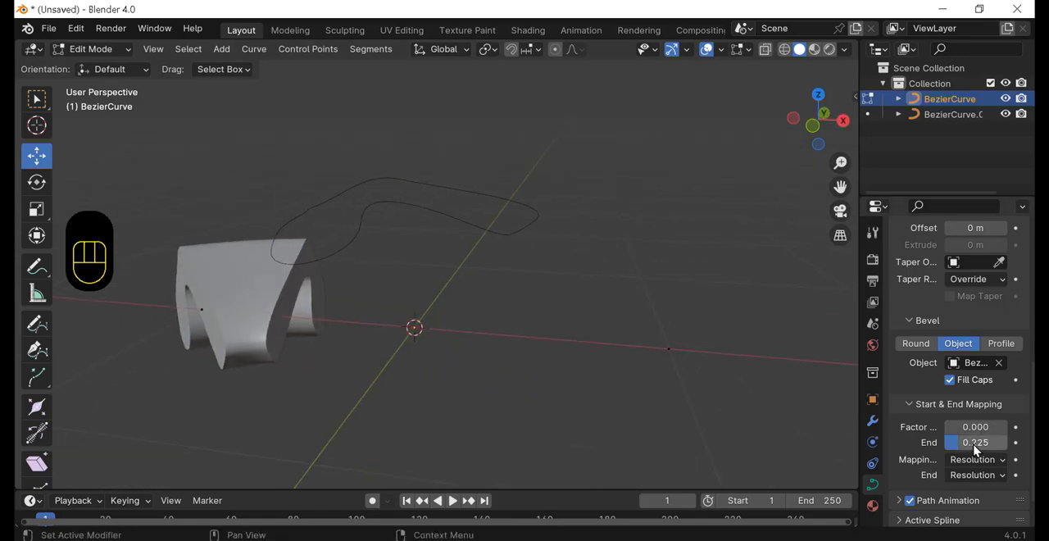
drag(990, 443, 1015, 444)
middle_drag(563, 346, 574, 335)
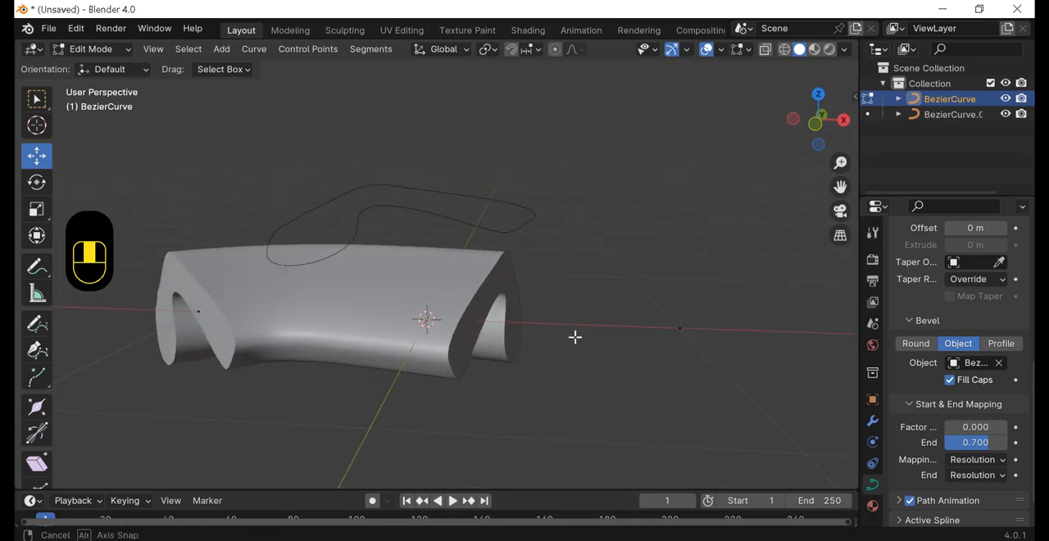
Step: Return to Object Mode with the beveled curve selected, and preview it in wireframe before restoring solid shading
click(130, 49)
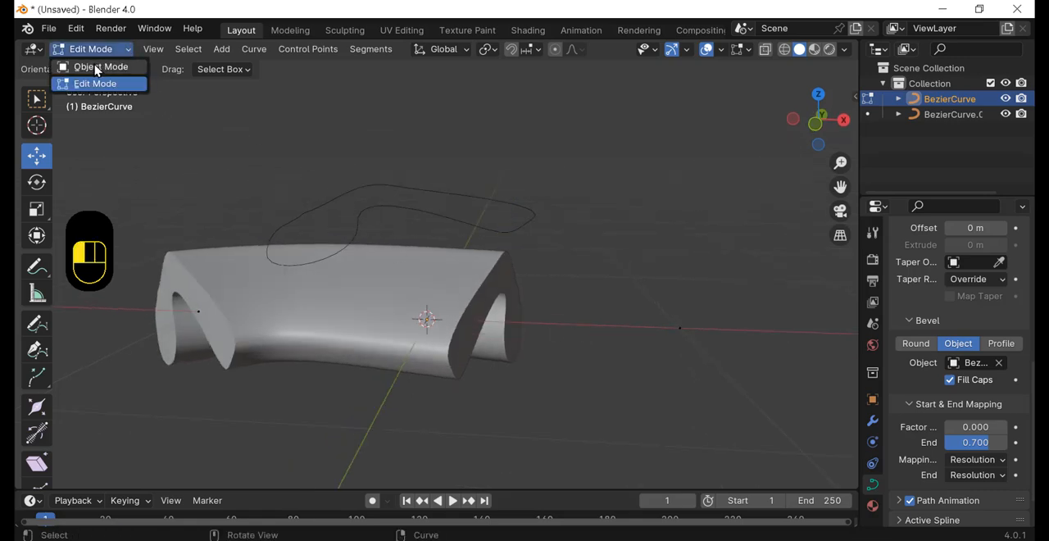
click(102, 67)
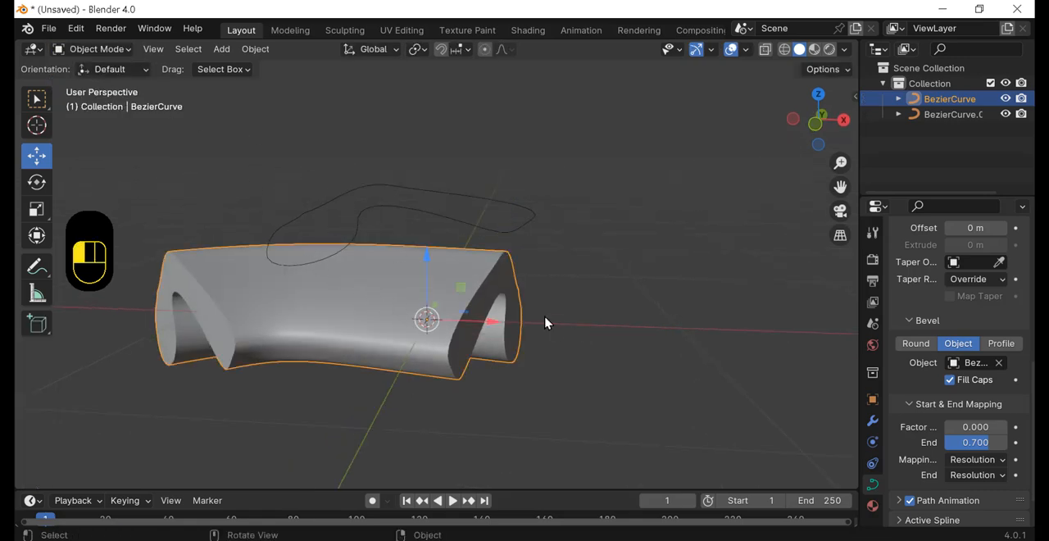
click(548, 323)
click(422, 321)
middle_drag(566, 320, 551, 344)
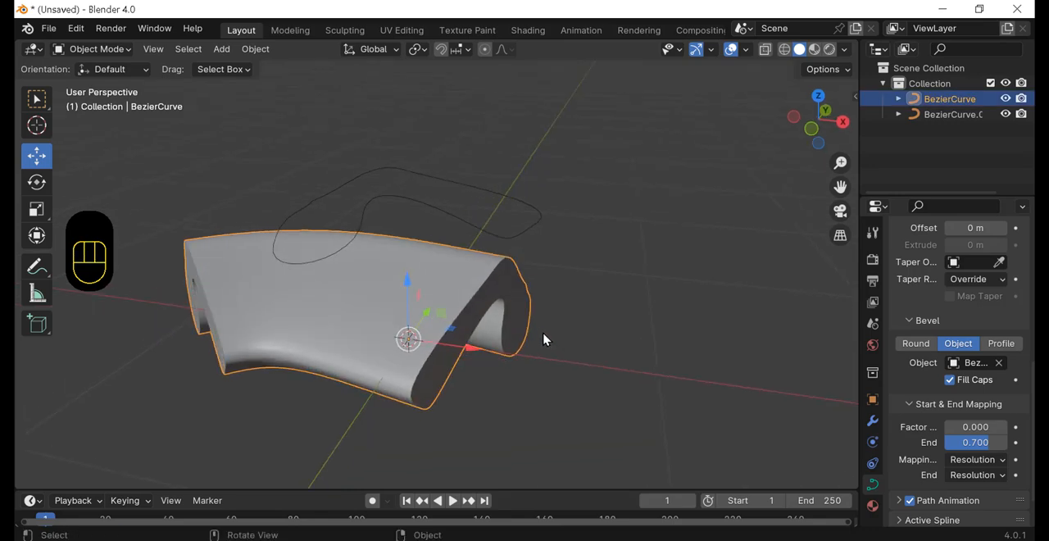
click(785, 49)
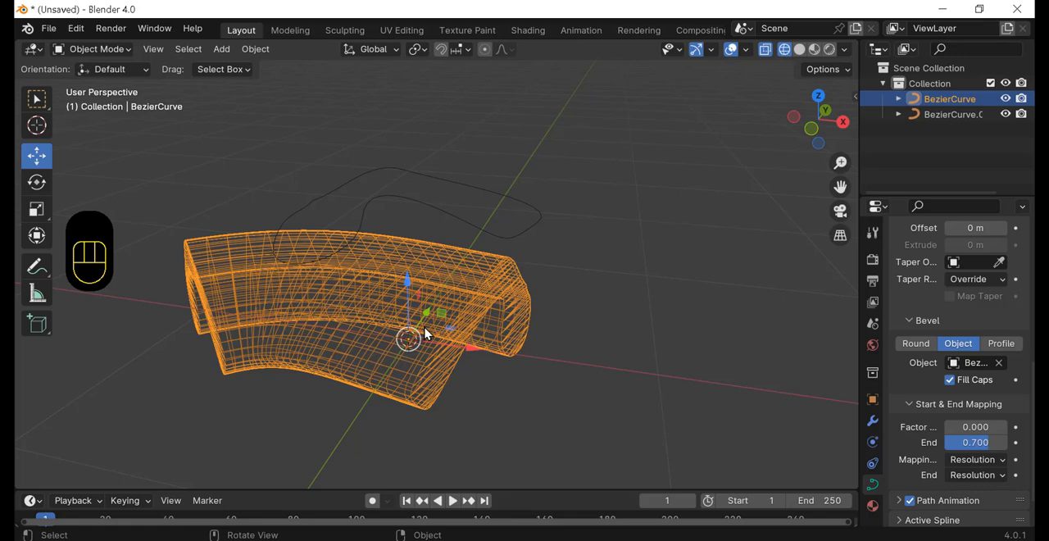
click(799, 49)
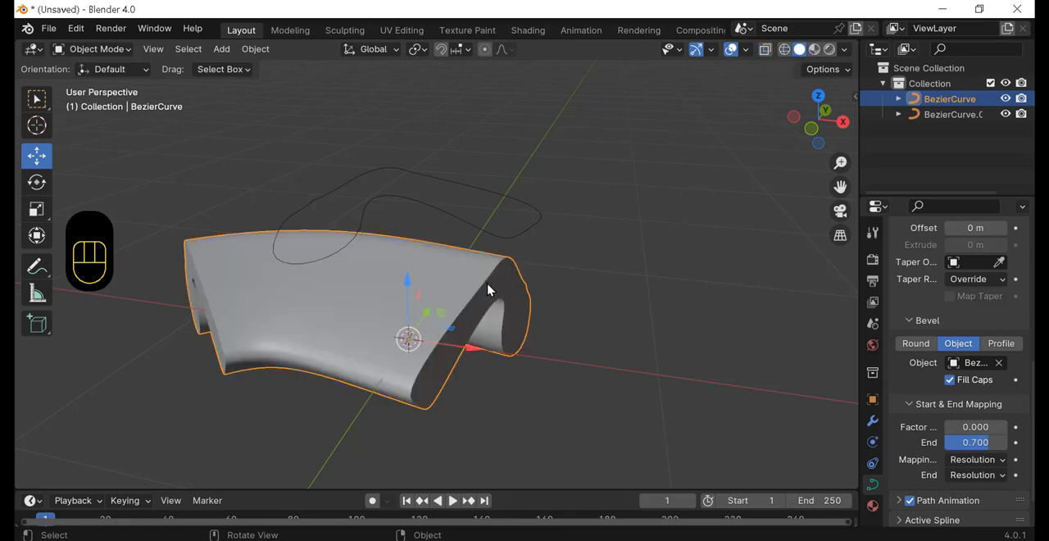
Step: Convert the selected beveled curve to a mesh object
right_click(465, 279)
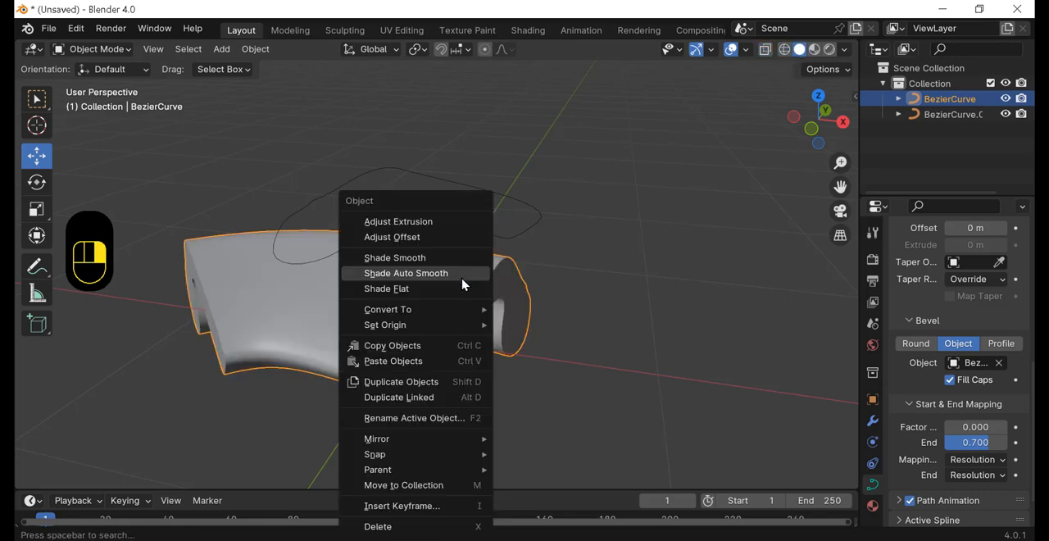
mouse_move(417, 318)
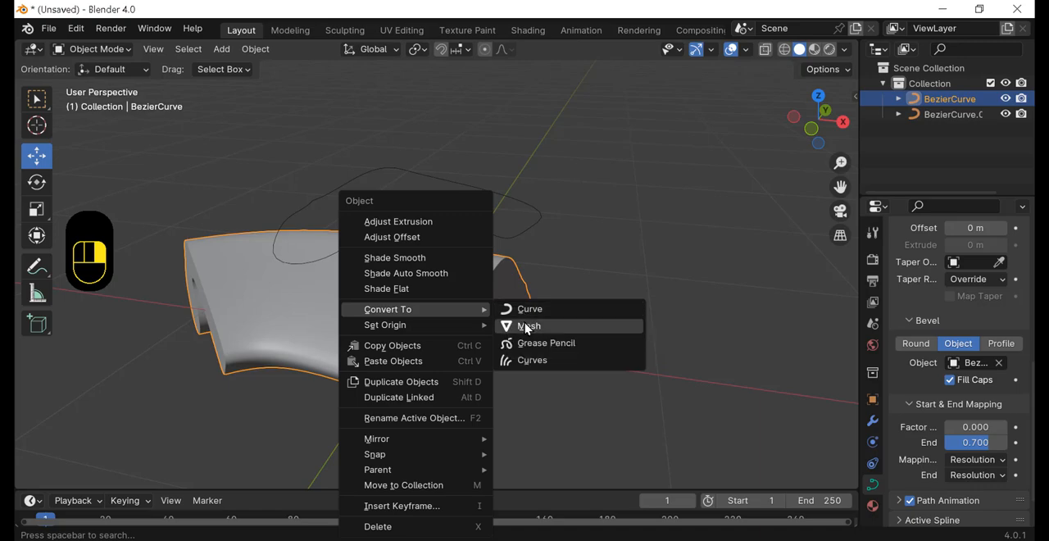
click(524, 324)
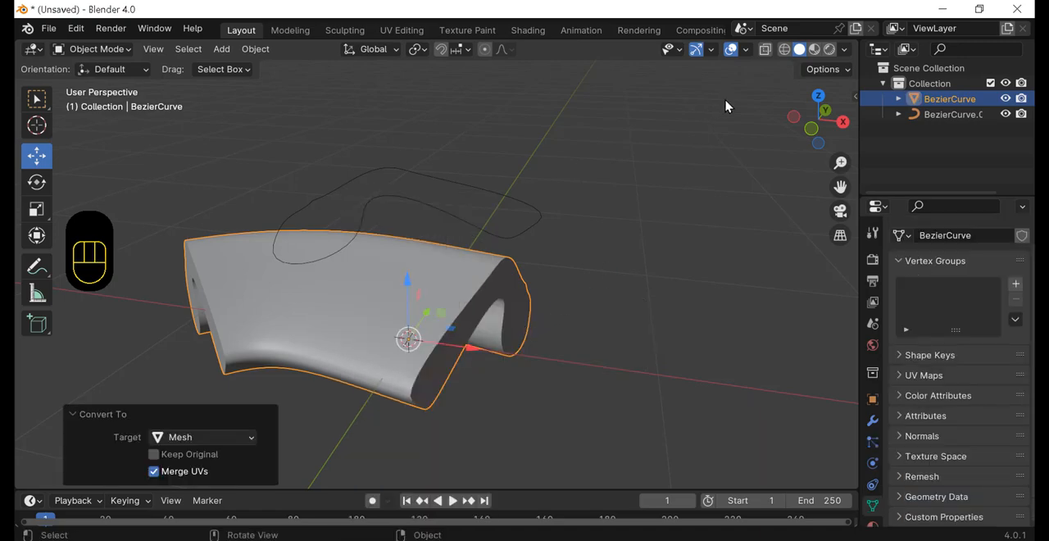
Step: Show the converted mesh in wireframe shading and switch it to Edit Mode
click(783, 51)
mouse_move(584, 275)
middle_down()
mouse_move(550, 243)
mouse_move(487, 119)
middle_up()
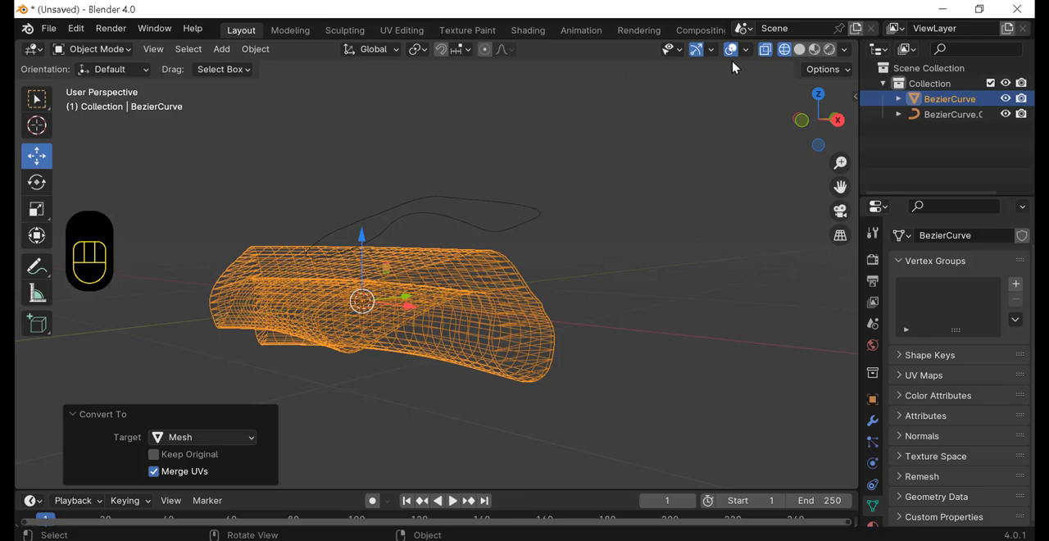
click(130, 51)
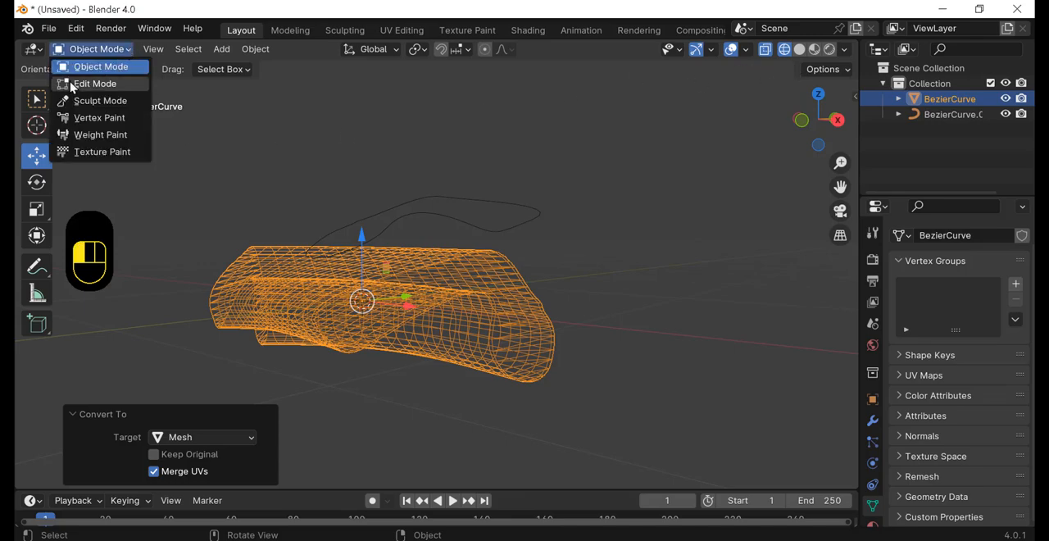